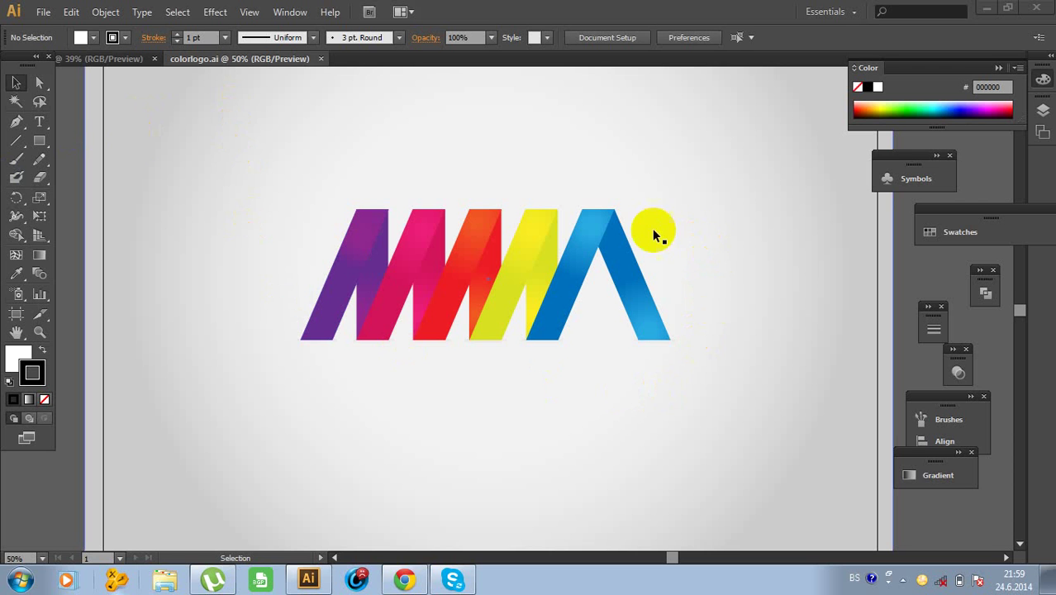
# Leave colorlogo.ai and bring up the other open document with its blank artboard.
pyautogui.click(70, 58)
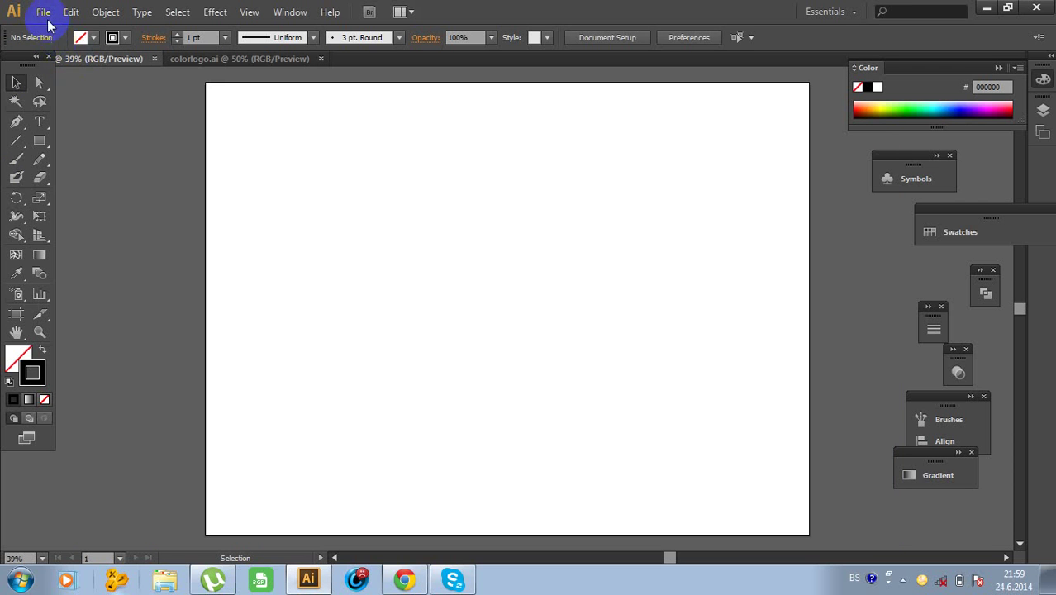
pyautogui.click(45, 15)
pyautogui.click(57, 29)
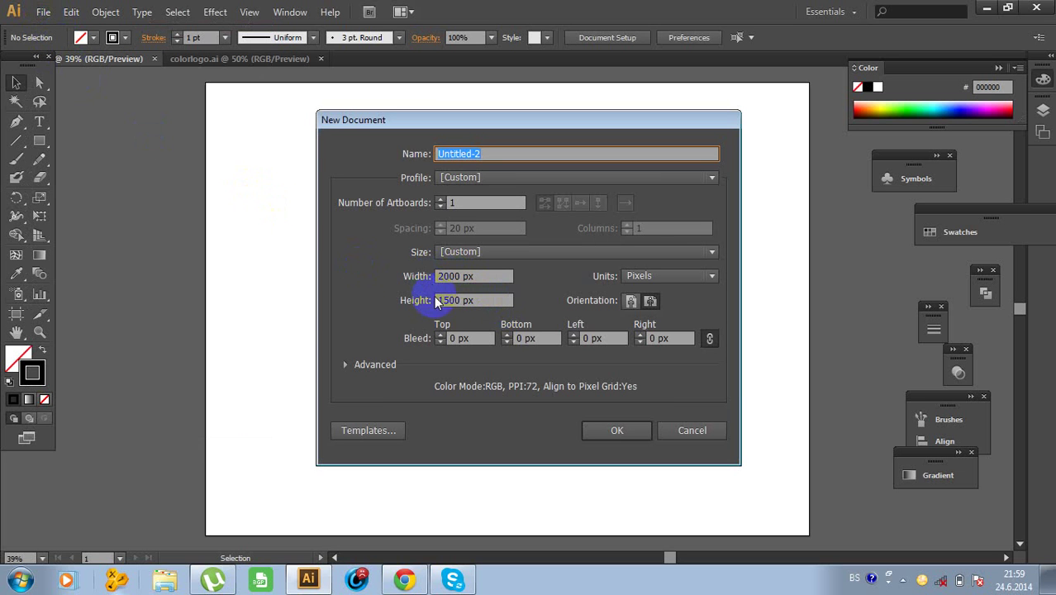
pyautogui.click(618, 431)
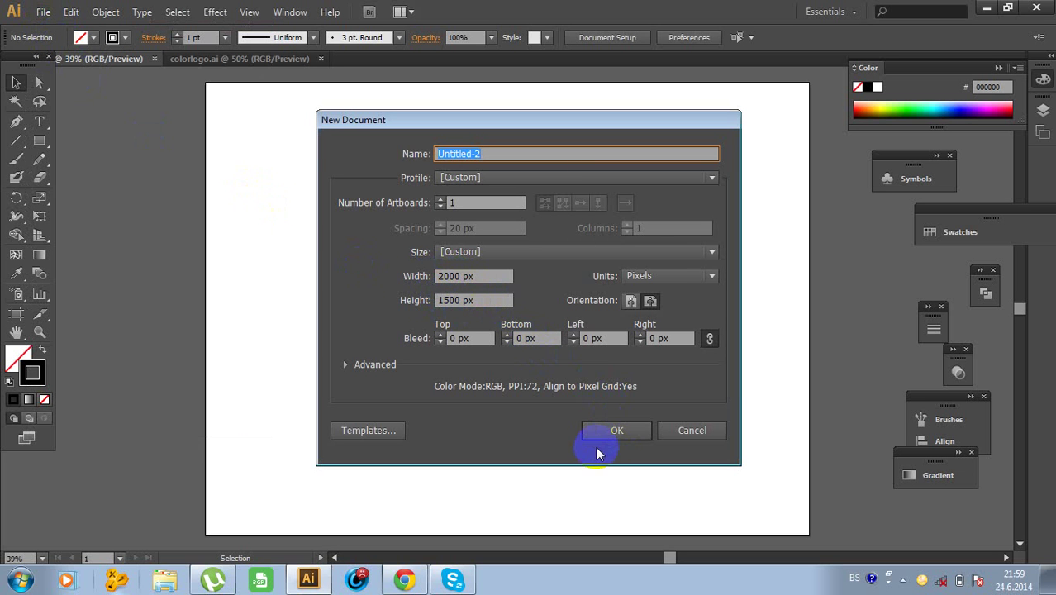
pyautogui.click(676, 433)
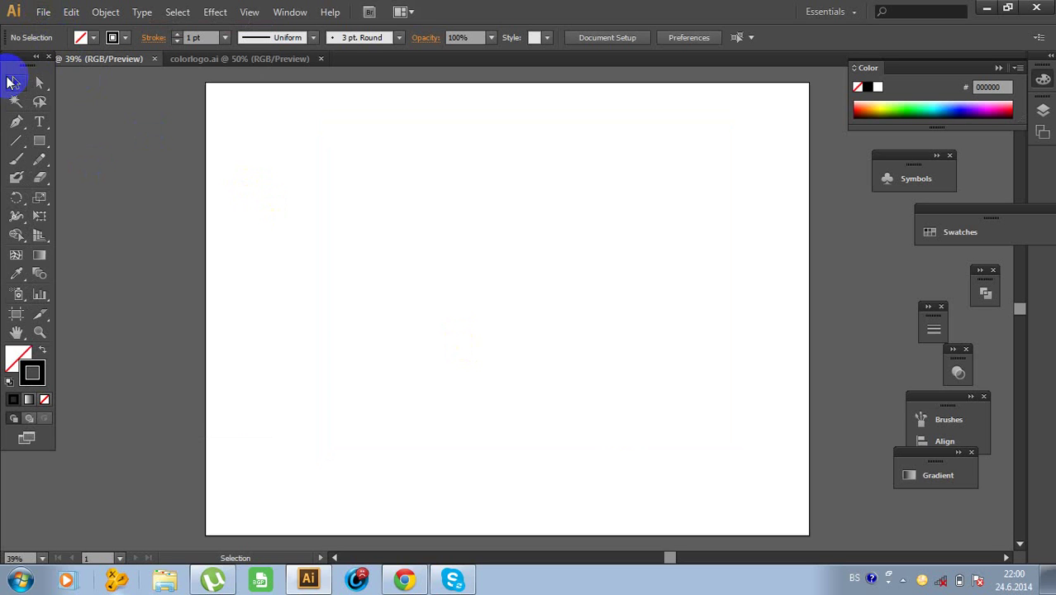
# Draw a tall, narrow rectangle of about 136 × 644 px on the artboard's left.
pyautogui.click(39, 142)
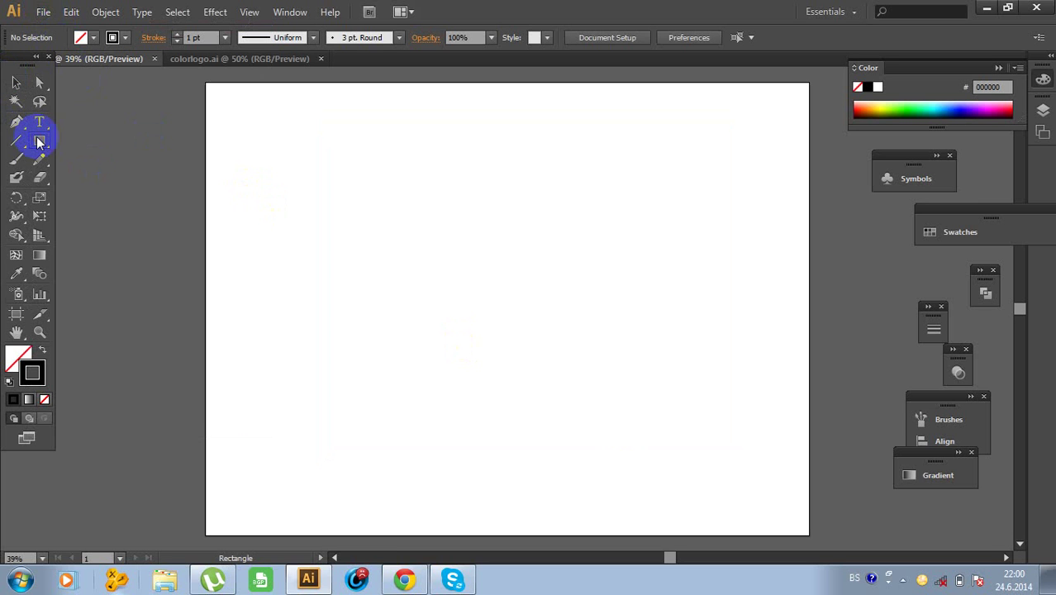
pyautogui.moveTo(306, 168); pyautogui.dragTo(348, 363)
pyautogui.click(15, 83)
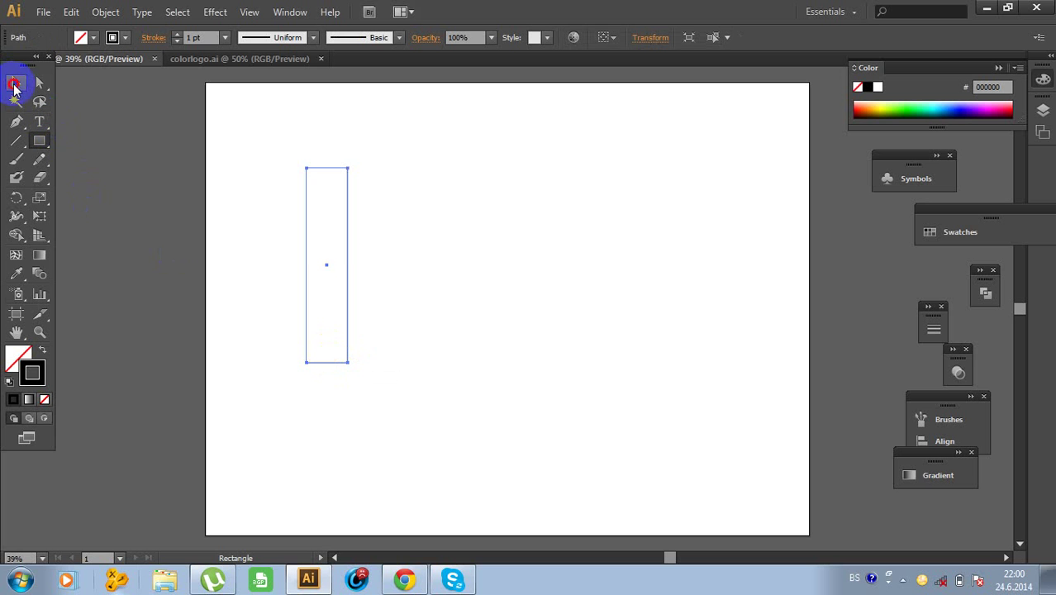
# Stack an exact duplicate on the rectangle using Copy and Paste in Front.
pyautogui.click(71, 16)
pyautogui.click(111, 86)
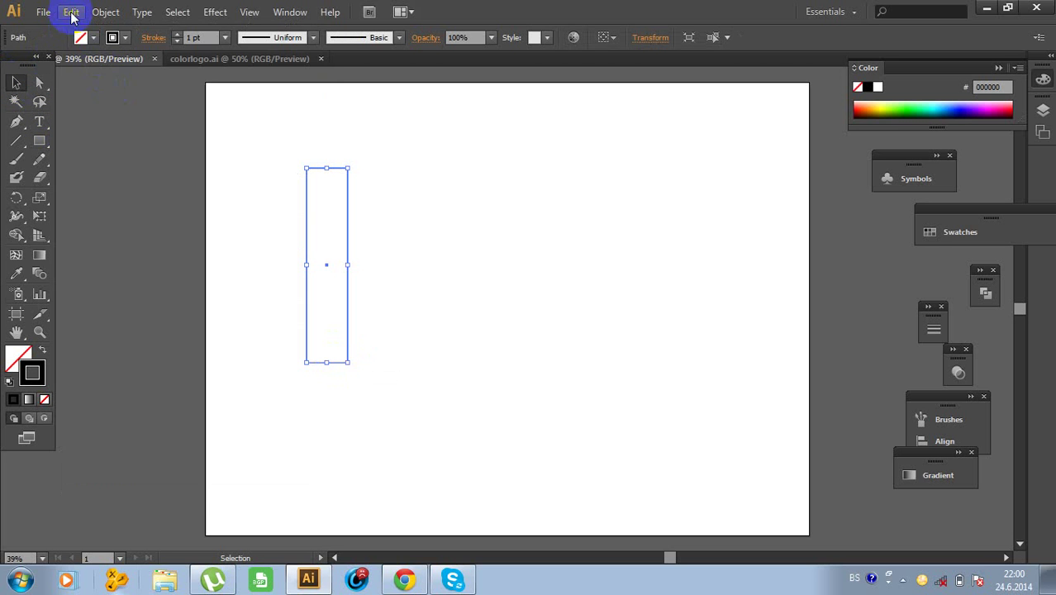
pyautogui.click(71, 17)
pyautogui.click(113, 122)
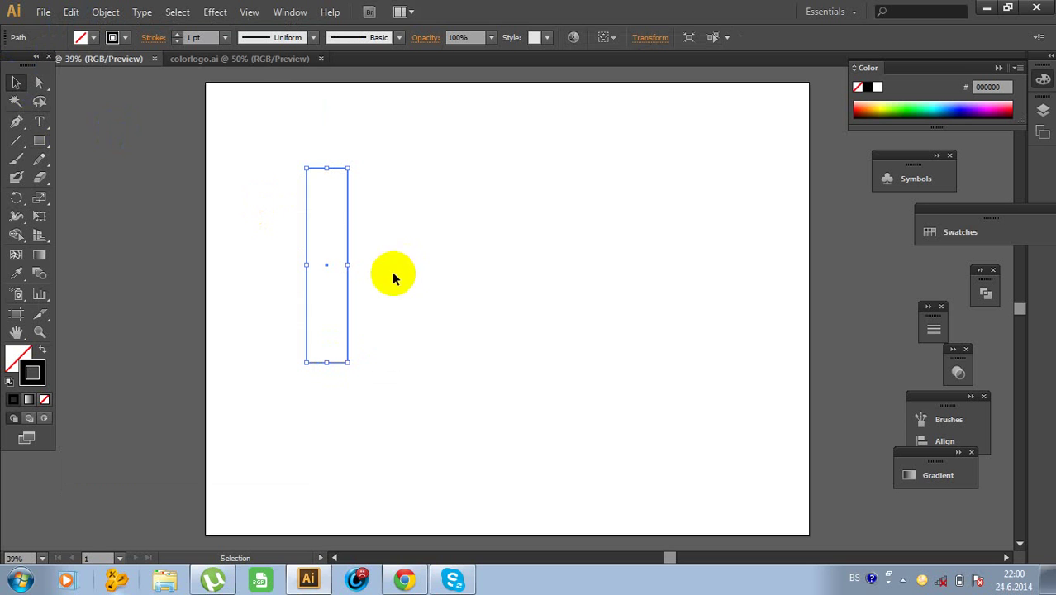
# Shift the copy's top corners about 285 px right, then butt the parallelogram against the rectangle.
pyautogui.moveTo(348, 245); pyautogui.dragTo(469, 265)
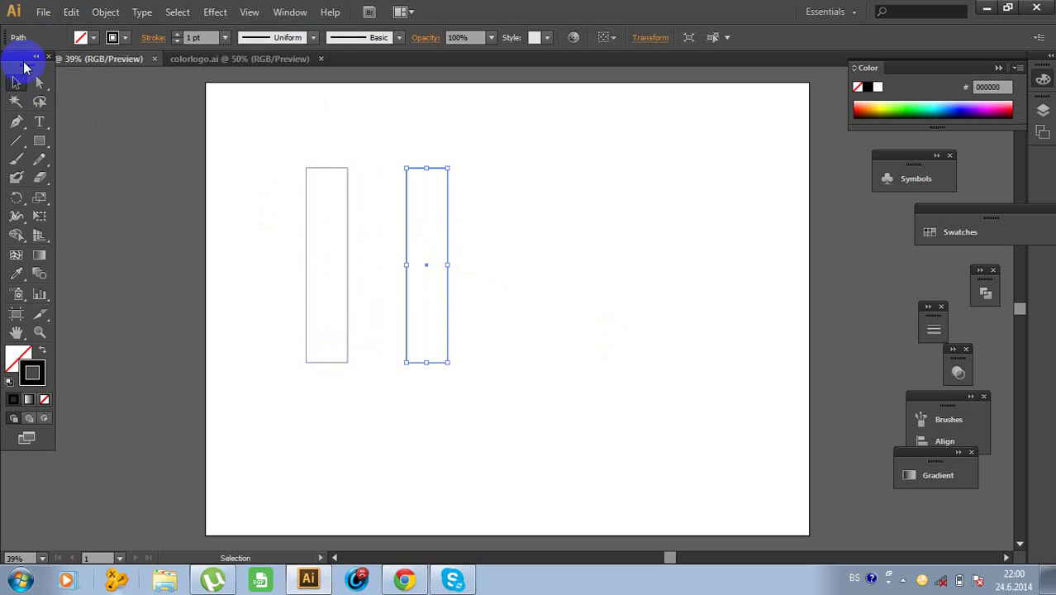
pyautogui.moveTo(36, 83); pyautogui.dragTo(76, 91)
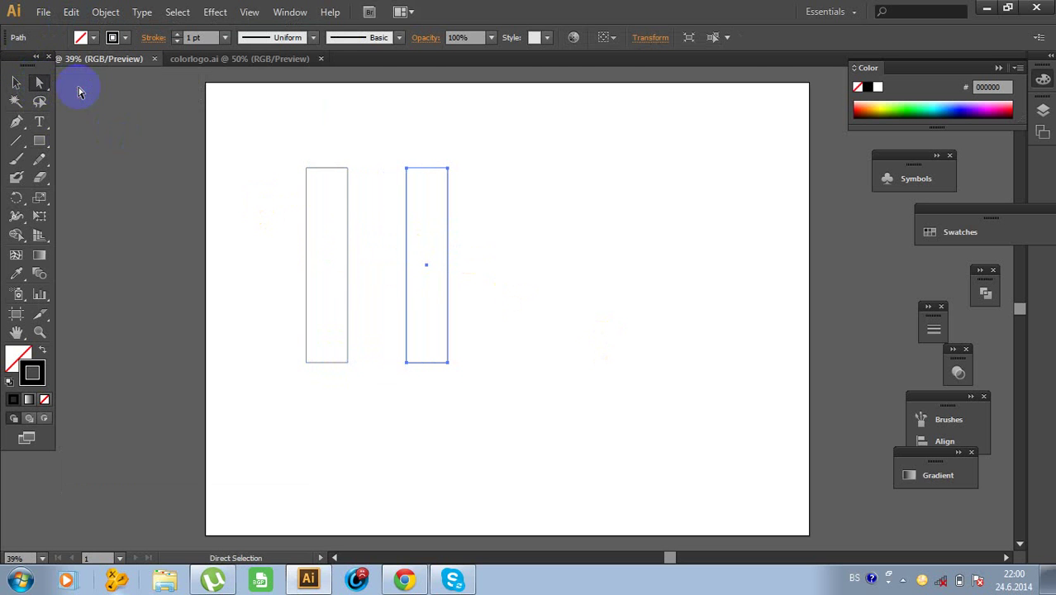
pyautogui.click(407, 171)
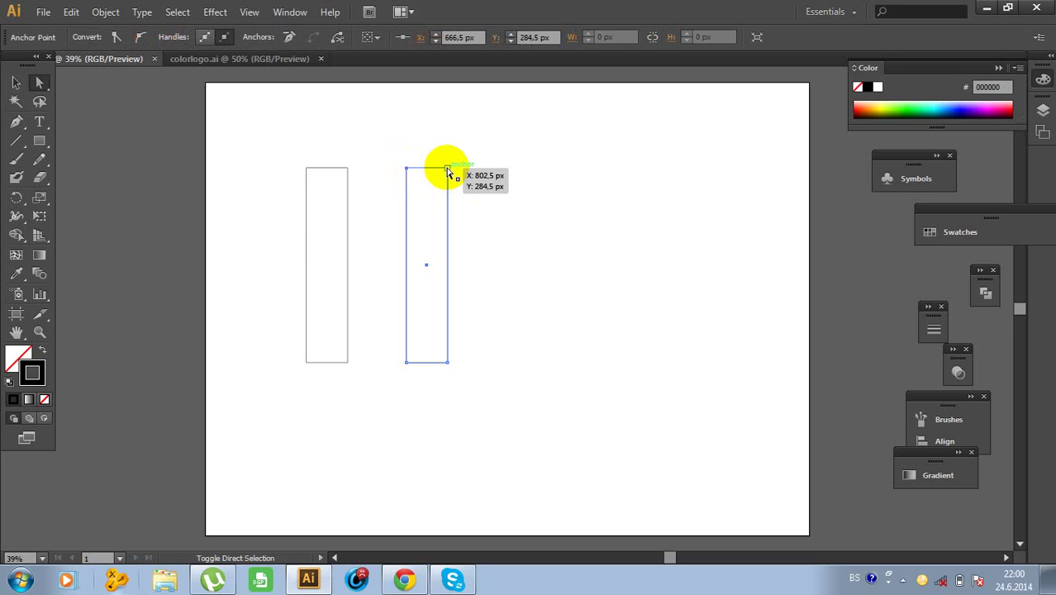
pyautogui.keyDown('shift'); pyautogui.click(447, 172); pyautogui.keyUp('shift')
pyautogui.moveTo(429, 171); pyautogui.dragTo(514, 167)
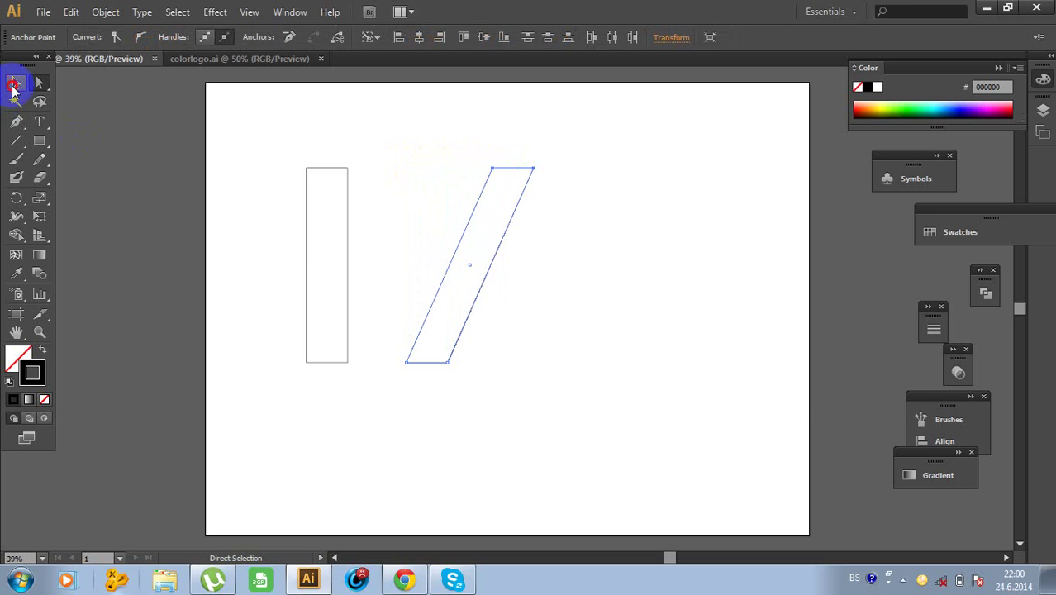
pyautogui.click(16, 82)
pyautogui.moveTo(490, 261); pyautogui.dragTo(393, 255)
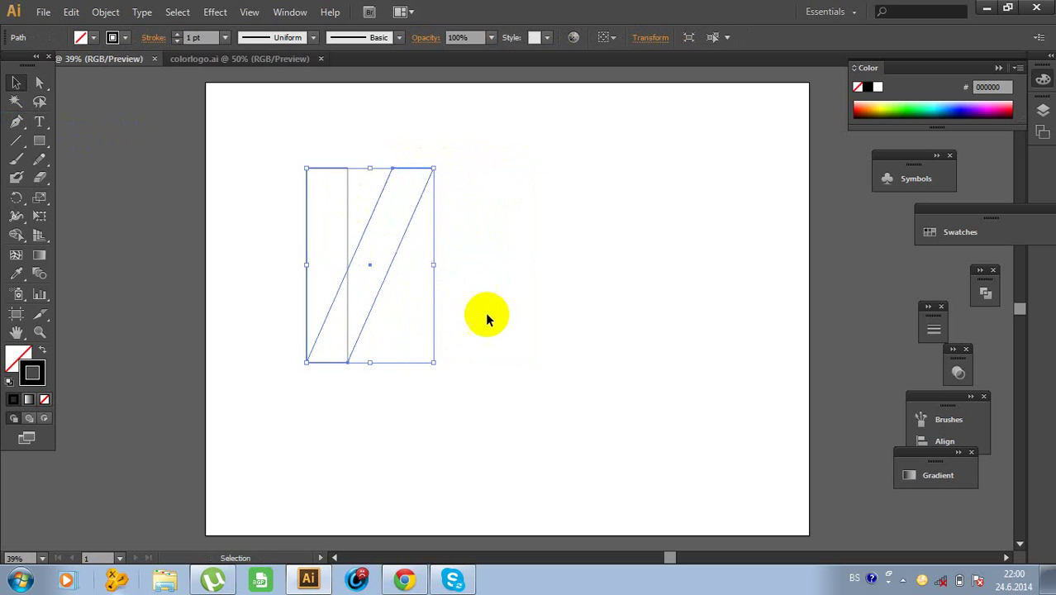
# Duplicate the rectangle-and-parallelogram pair and slide the copy right to continue the zigzag.
pyautogui.click(488, 316)
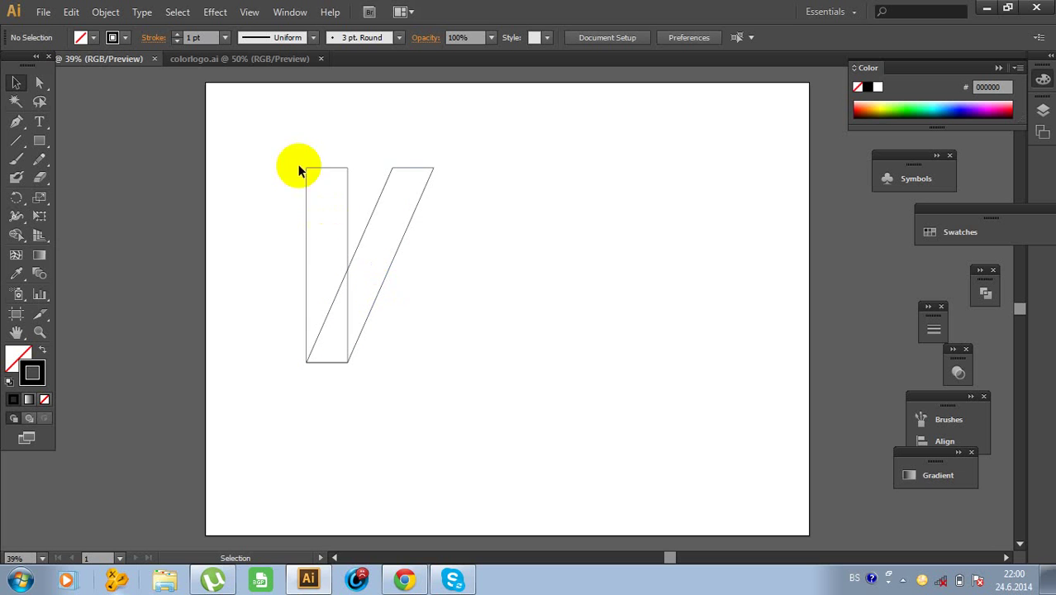
pyautogui.click(328, 231)
pyautogui.moveTo(266, 129); pyautogui.dragTo(423, 349)
pyautogui.click(83, 13)
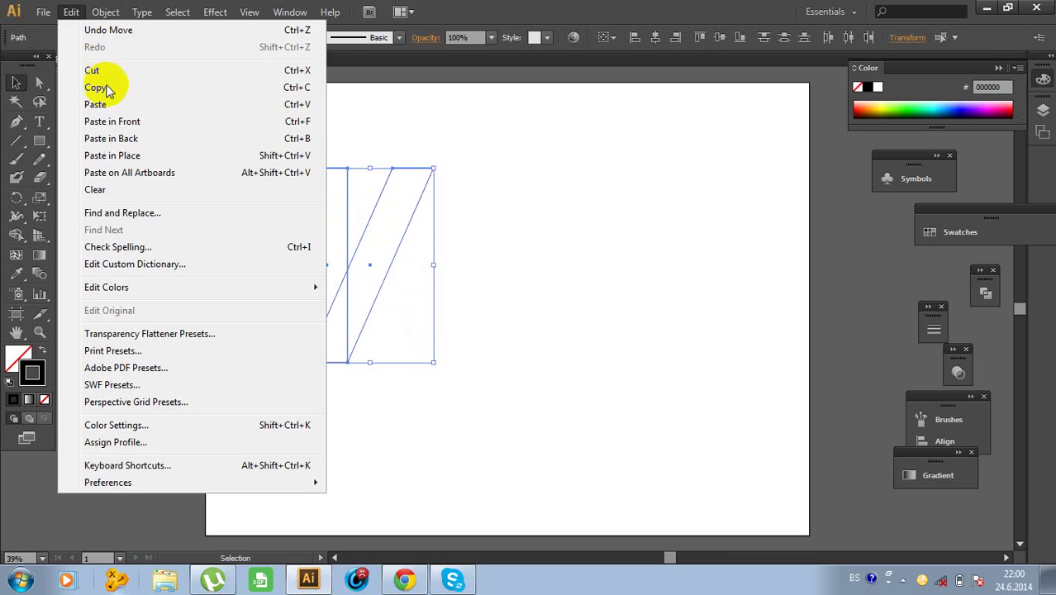
pyautogui.click(113, 85)
pyautogui.click(72, 12)
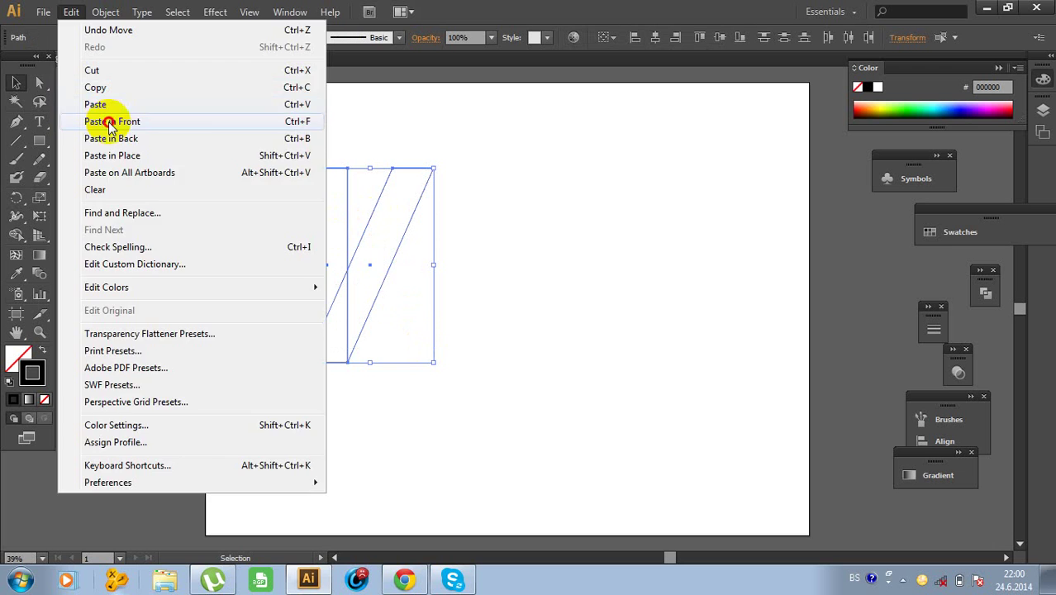
pyautogui.click(111, 120)
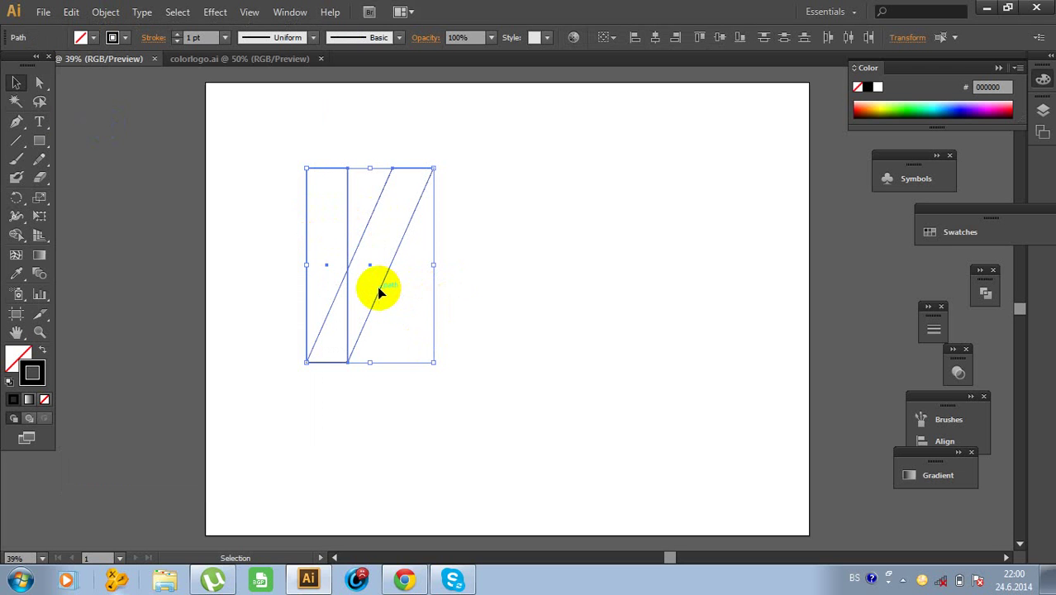
pyautogui.moveTo(381, 291); pyautogui.dragTo(464, 289)
pyautogui.click(565, 324)
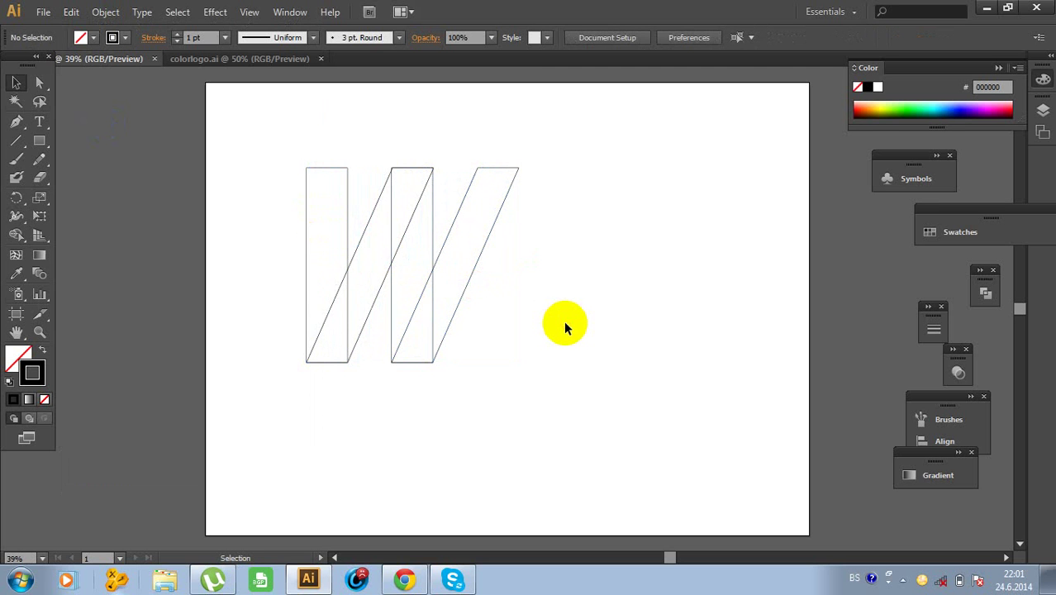
# Copy the middle rectangle with its right slanted stripe and place them further right.
pyautogui.click(432, 314)
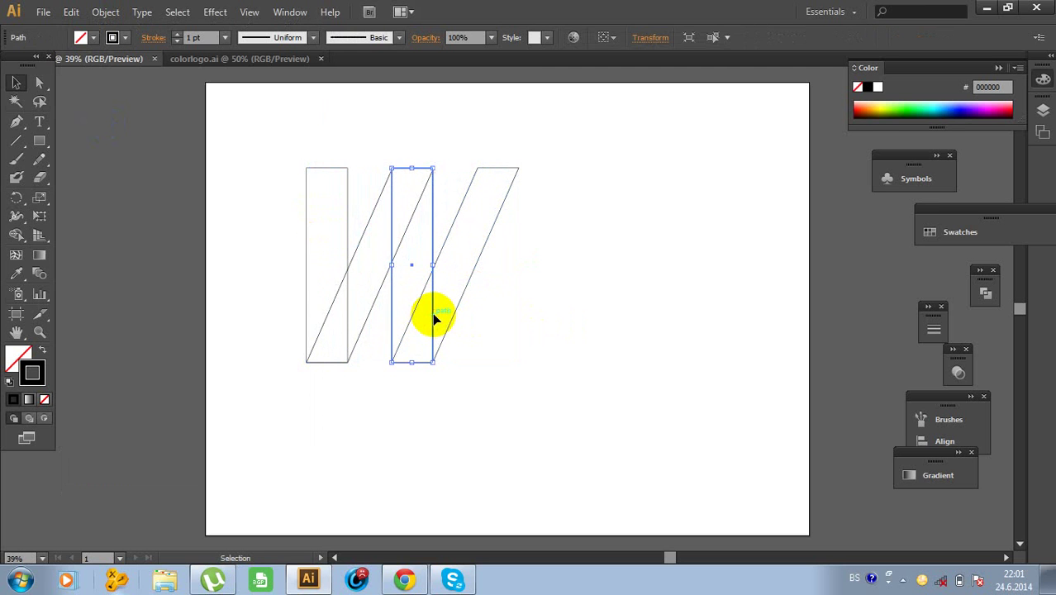
pyautogui.keyDown('shift'); pyautogui.click(468, 283); pyautogui.keyUp('shift')
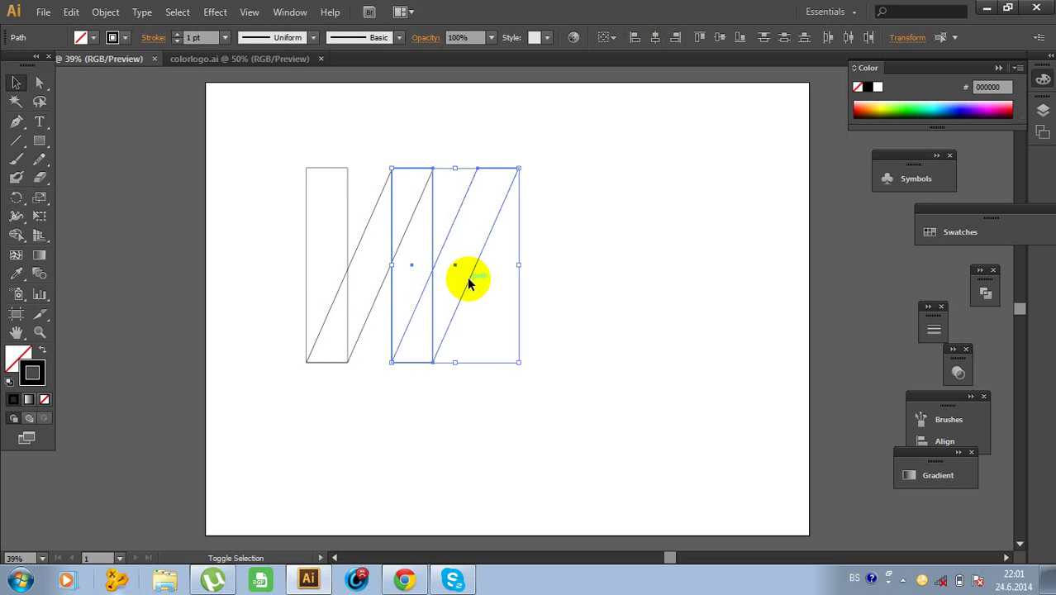
pyautogui.click(71, 12)
pyautogui.click(118, 95)
pyautogui.click(72, 12)
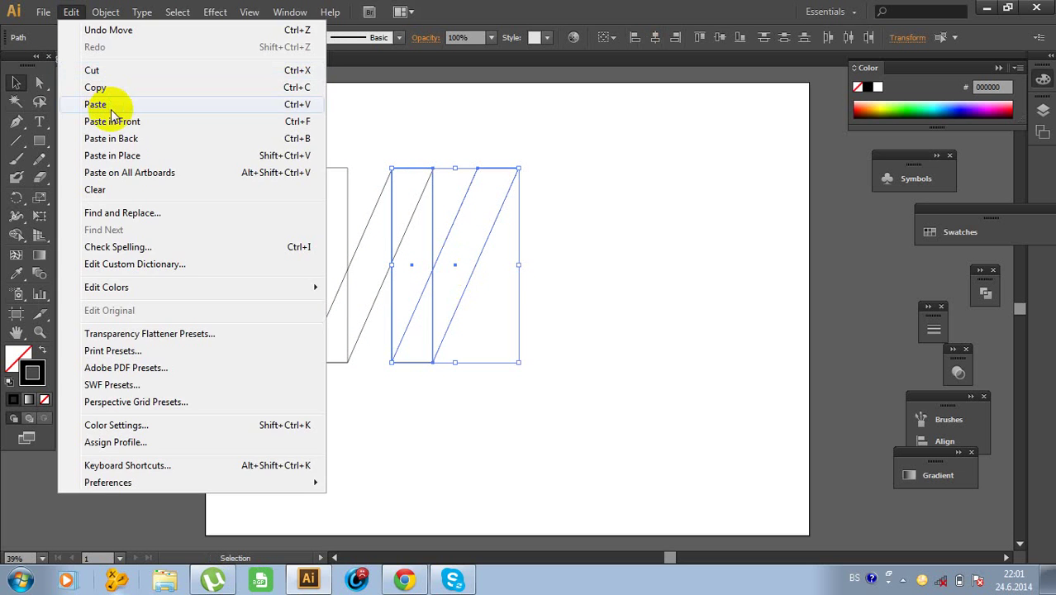
pyautogui.click(124, 120)
pyautogui.moveTo(466, 284); pyautogui.dragTo(551, 285)
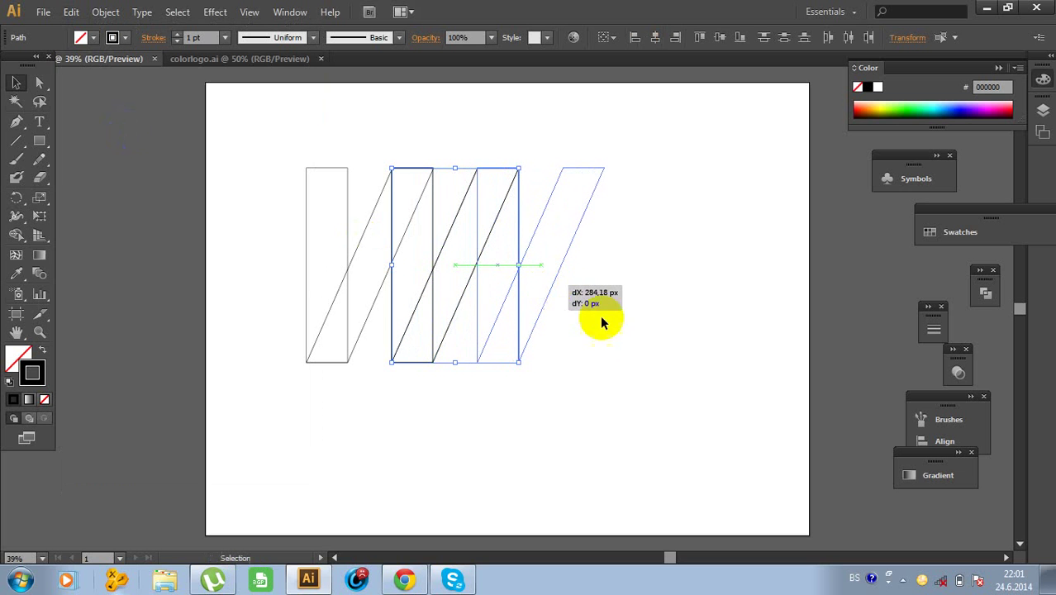
pyautogui.click(637, 336)
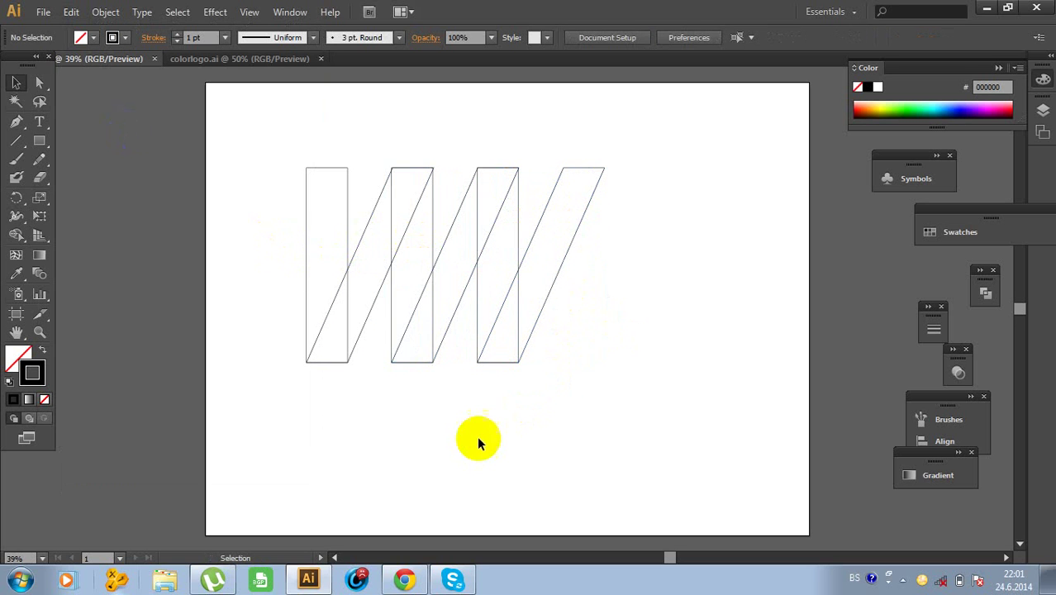
# Duplicate a slanted stripe and move the copy to the row's left end.
pyautogui.click(368, 309)
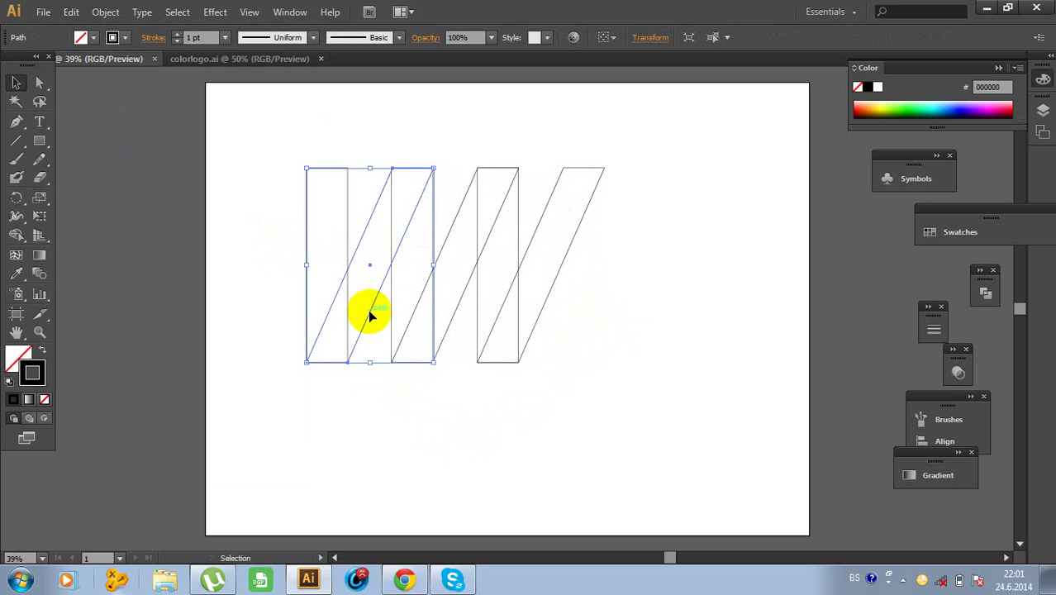
pyautogui.click(71, 11)
pyautogui.click(97, 87)
pyautogui.click(71, 12)
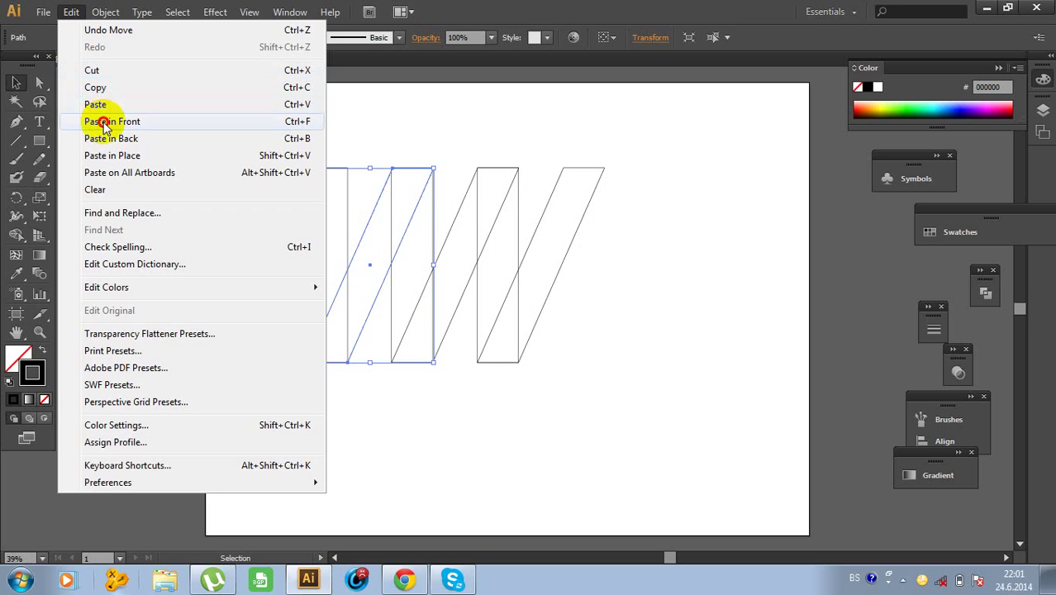
pyautogui.click(103, 122)
pyautogui.moveTo(377, 287); pyautogui.dragTo(296, 292)
pyautogui.click(407, 402)
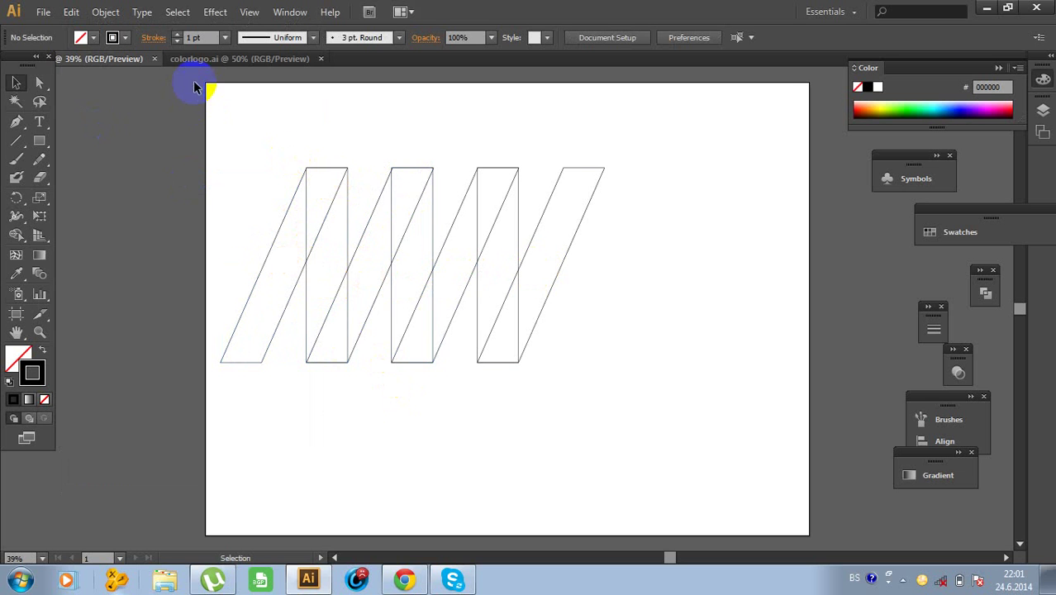
# Paste a copy of the last parallelogram in place and move it to the row's right end.
pyautogui.click(562, 264)
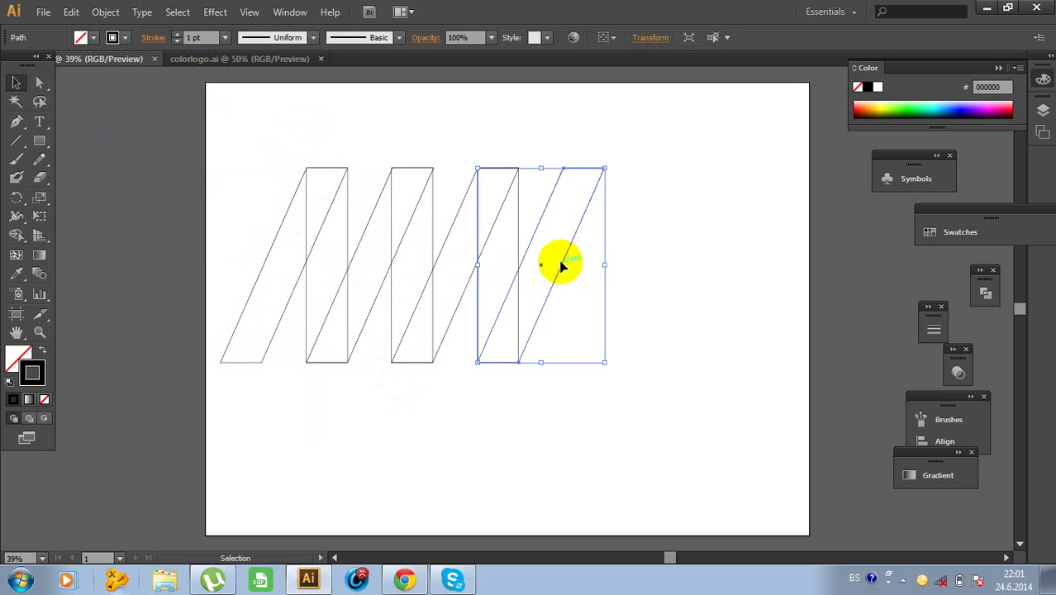
pyautogui.click(71, 11)
pyautogui.click(106, 91)
pyautogui.click(71, 11)
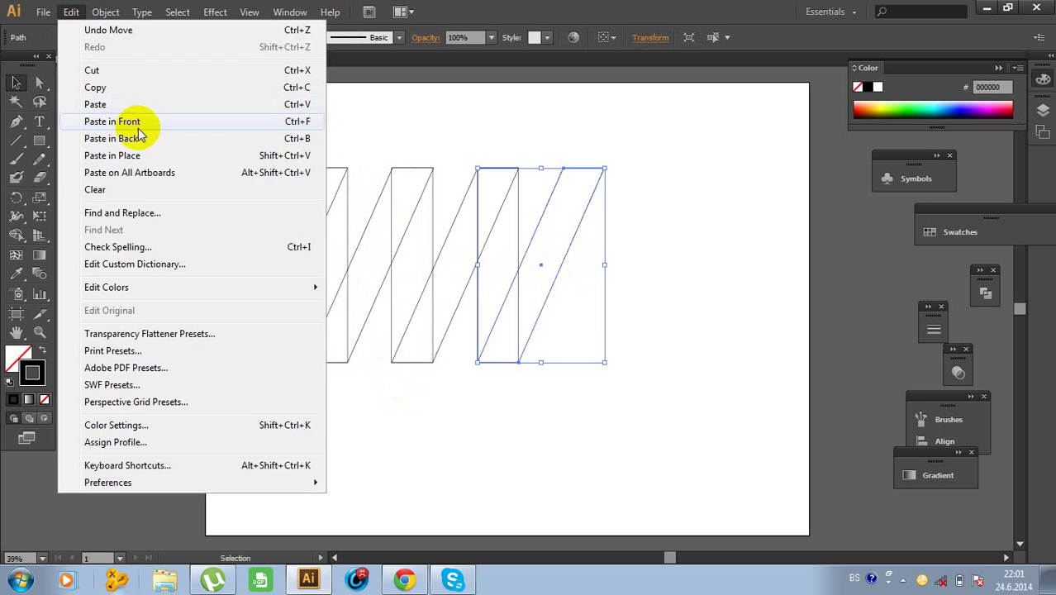
pyautogui.click(141, 121)
pyautogui.moveTo(548, 293); pyautogui.dragTo(693, 292)
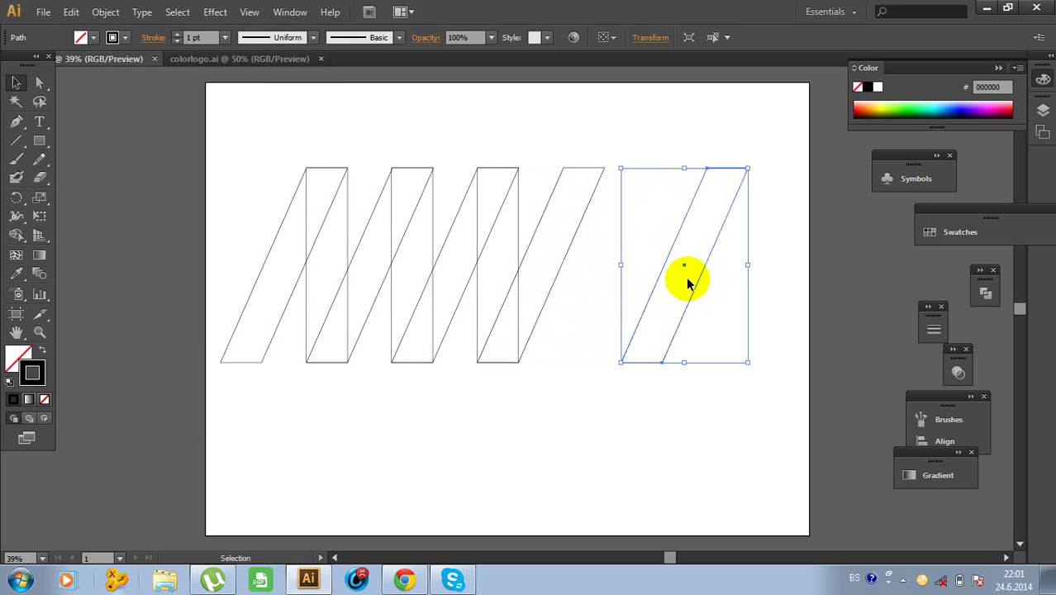
# Reflect the copy across the vertical axis and overlap it with its neighbour to form a peak.
pyautogui.rightClick(691, 282)
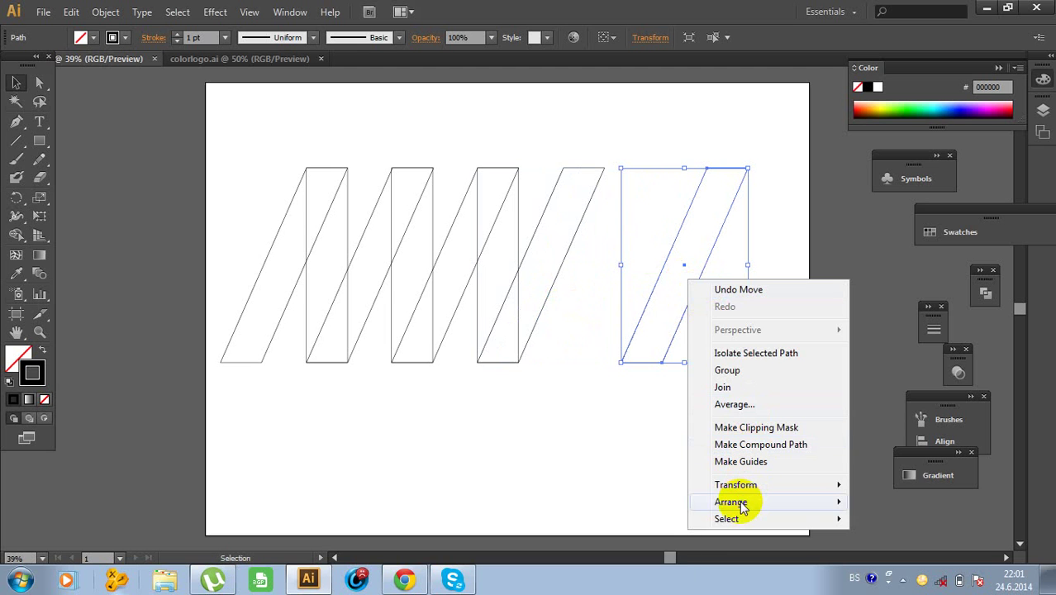
pyautogui.moveTo(738, 501)
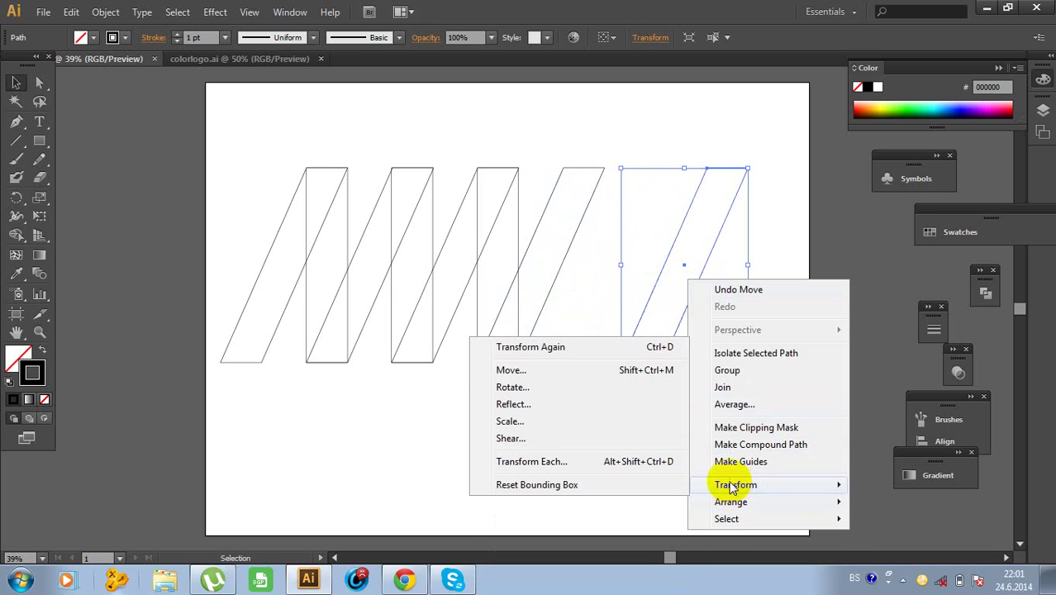
pyautogui.click(559, 403)
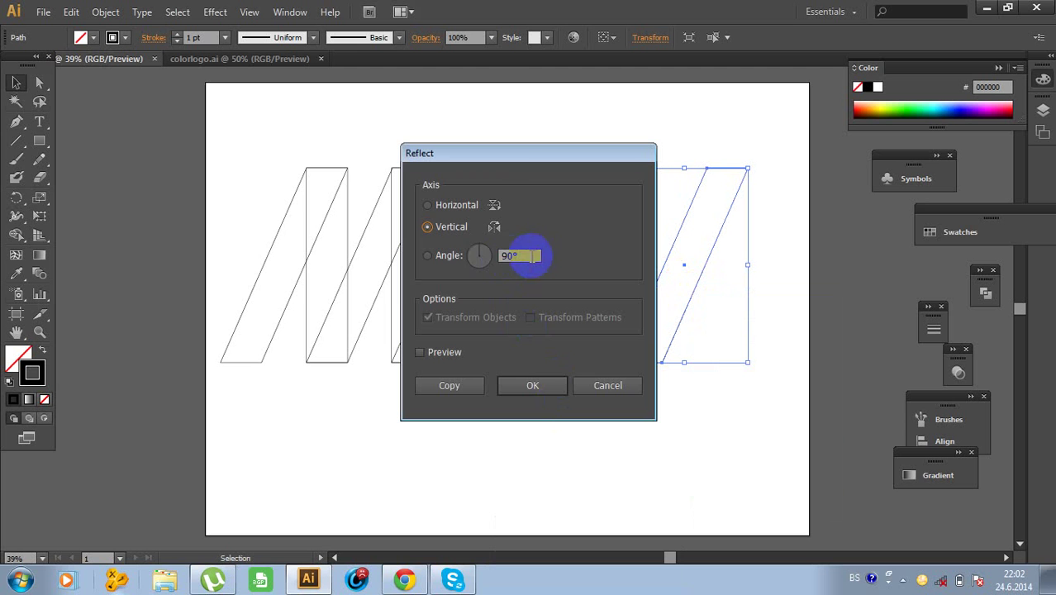
pyautogui.click(539, 386)
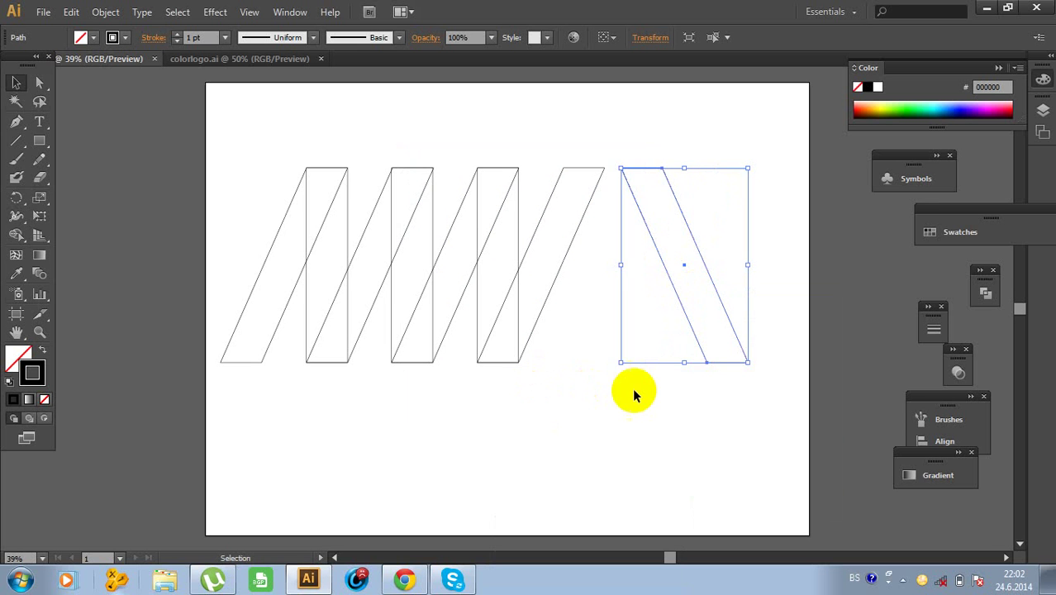
pyautogui.click(632, 387)
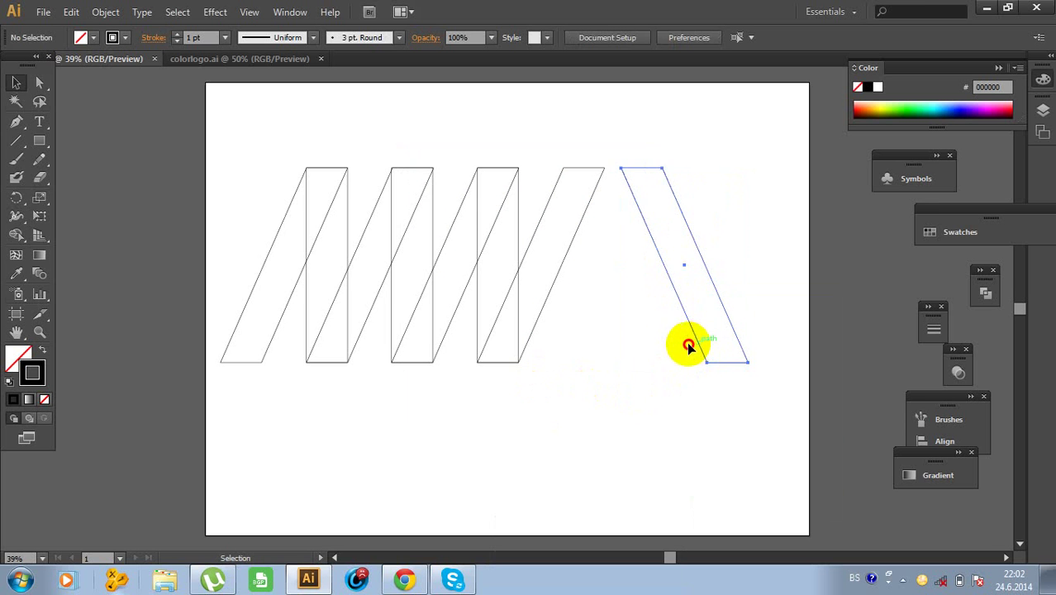
pyautogui.moveTo(687, 341); pyautogui.dragTo(628, 342)
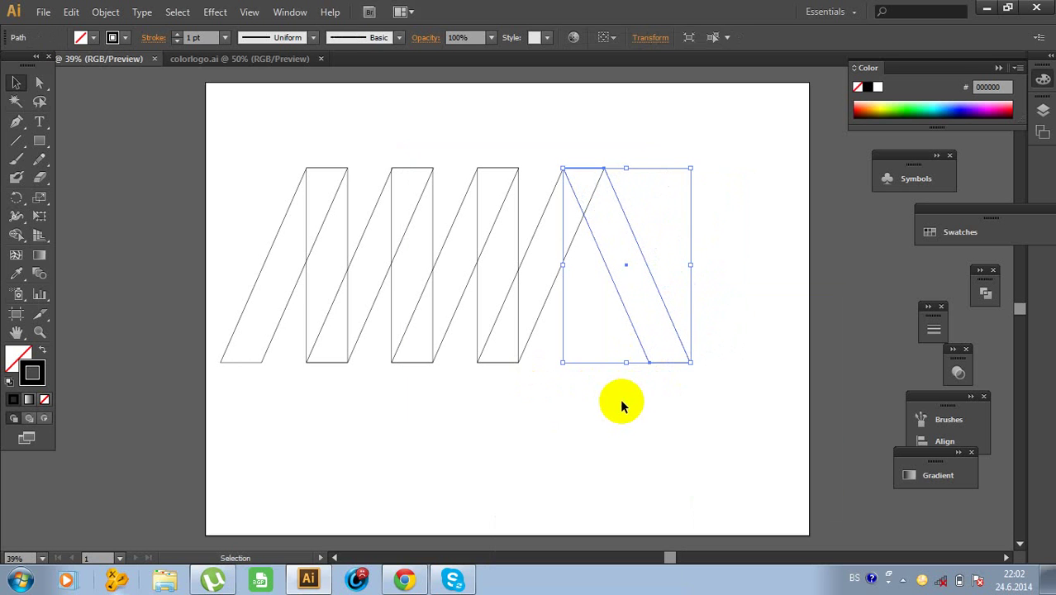
pyautogui.click(622, 404)
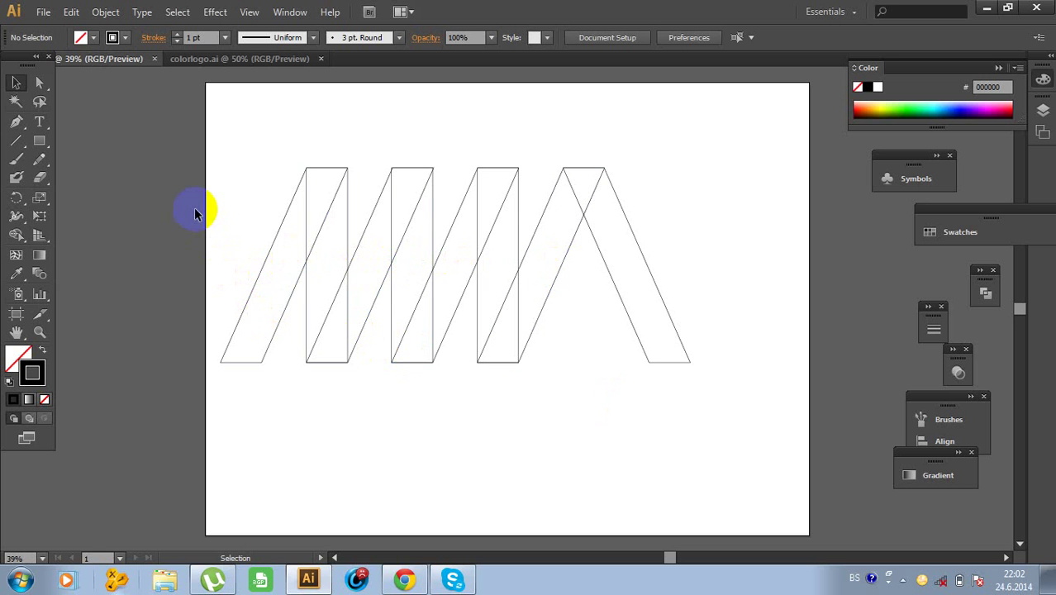
# Copy the leftmost pair of stripes and move the pasted pair left to extend the zigzag.
pyautogui.click(252, 294)
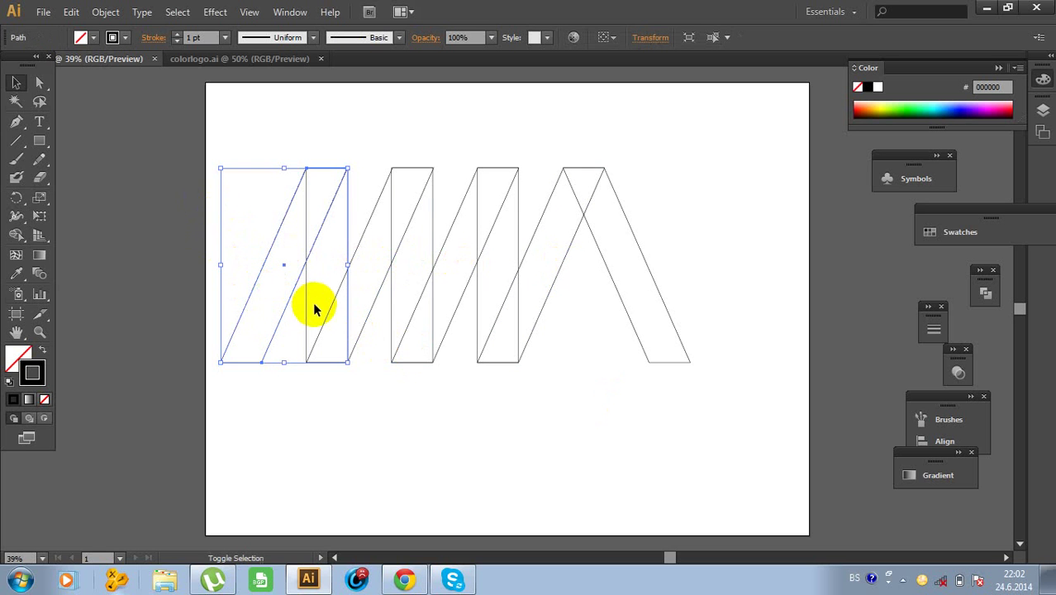
pyautogui.click(71, 11)
pyautogui.click(100, 87)
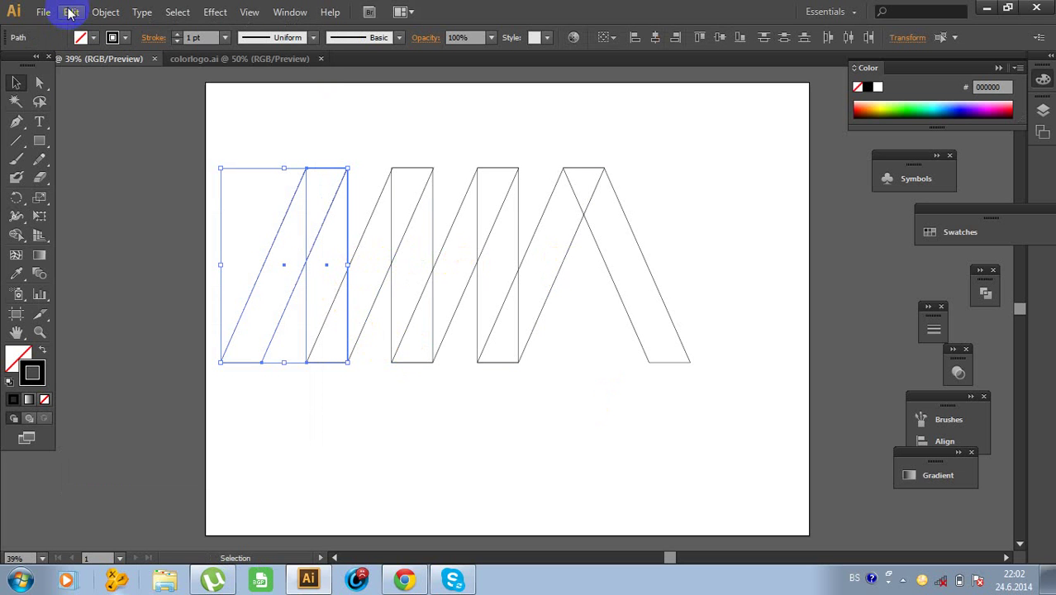
pyautogui.click(71, 11)
pyautogui.click(107, 120)
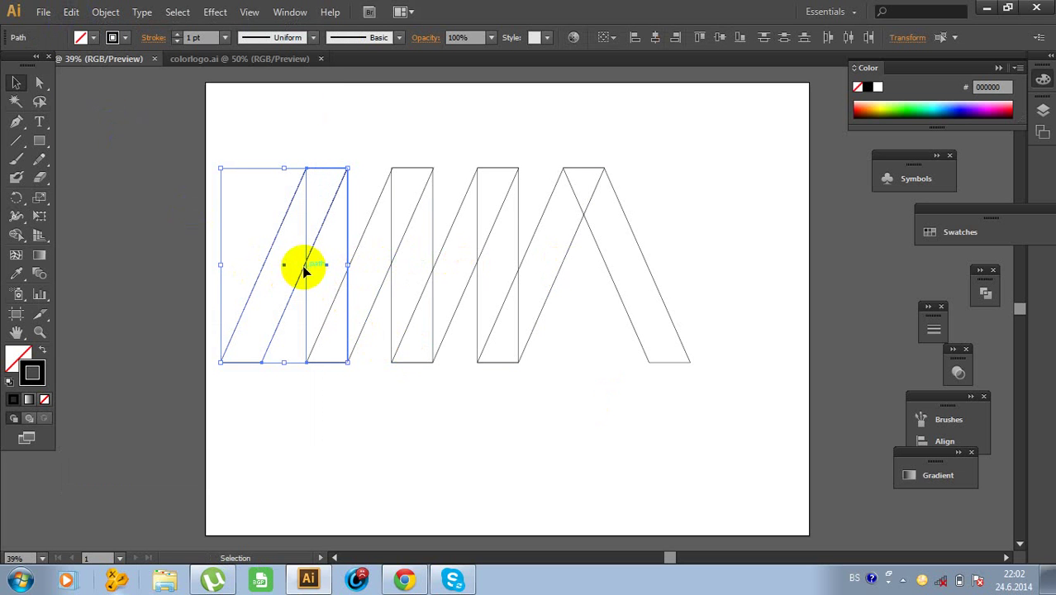
pyautogui.moveTo(304, 271); pyautogui.dragTo(220, 267)
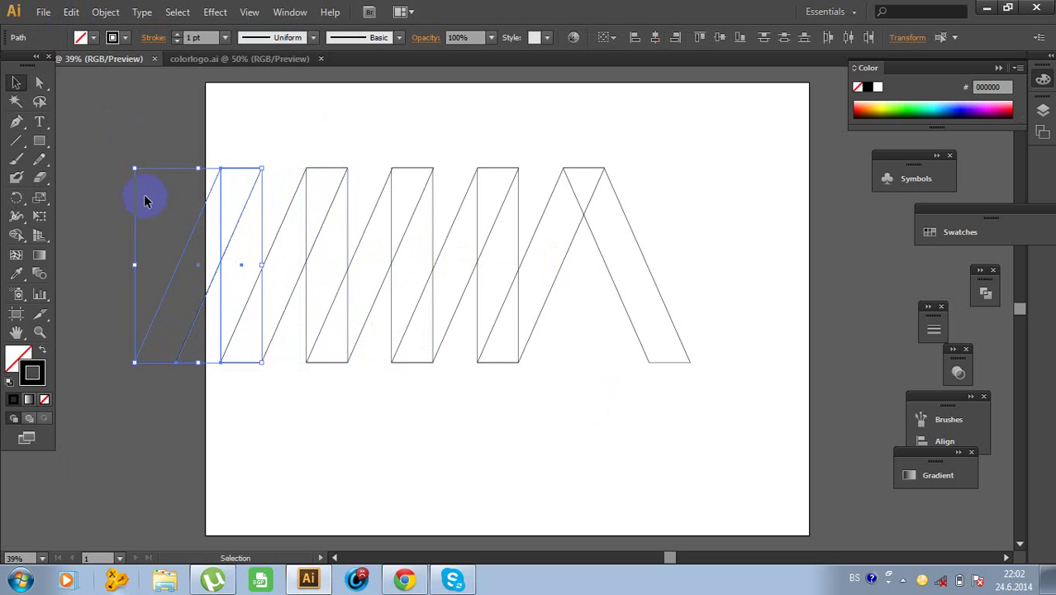
pyautogui.click(135, 157)
# Marquee-select the whole zigzag and move it down-right toward the page centre.
pyautogui.moveTo(141, 166); pyautogui.dragTo(657, 395)
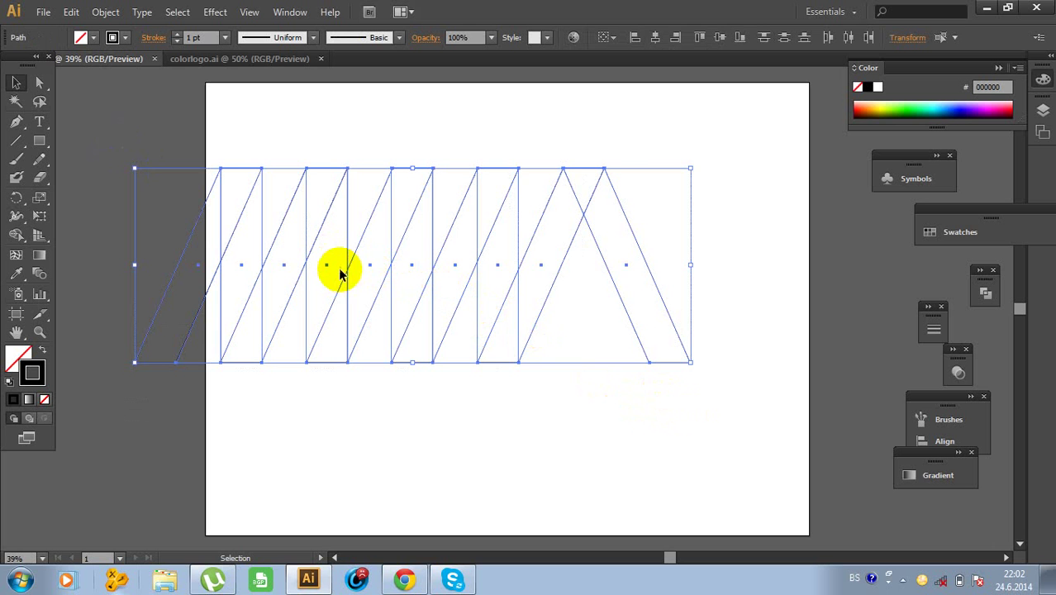
pyautogui.moveTo(342, 286); pyautogui.dragTo(417, 293)
pyautogui.click(389, 140)
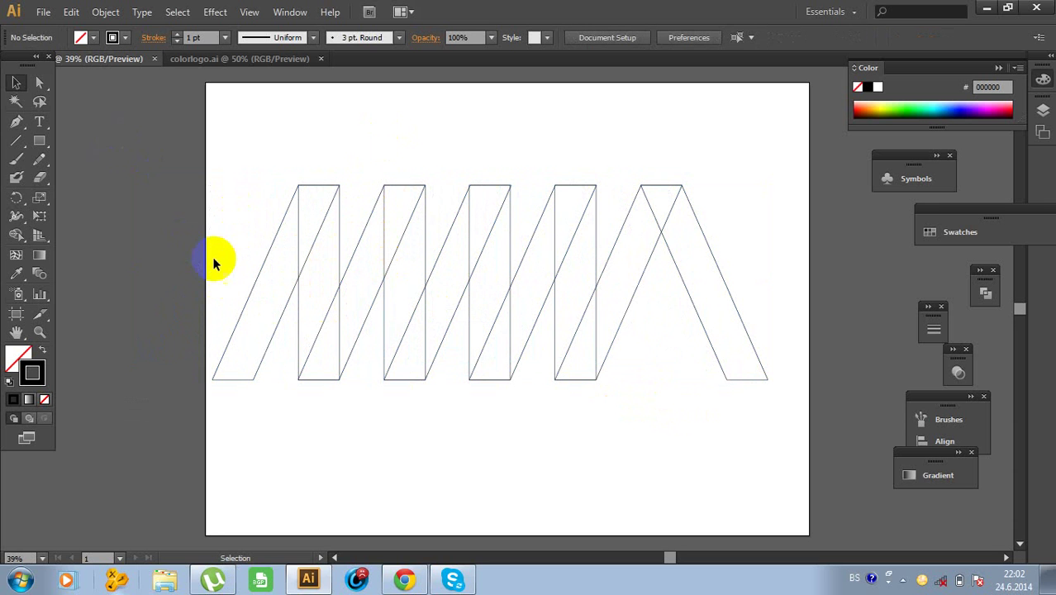
pyautogui.click(288, 302)
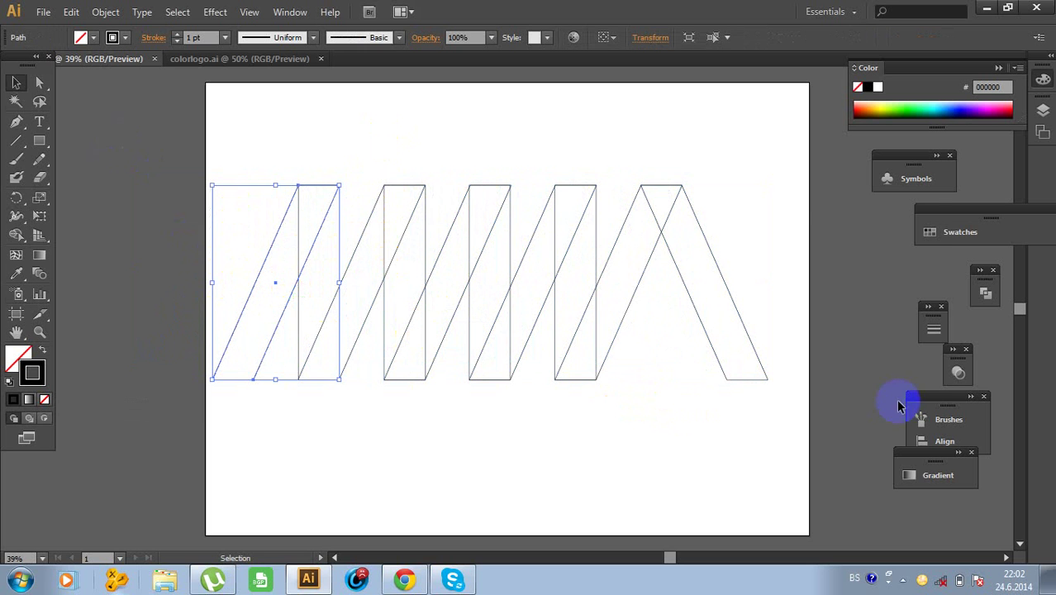
# Give the leftmost stripe the purple swatch fill and set its stroke to None.
pyautogui.click(937, 233)
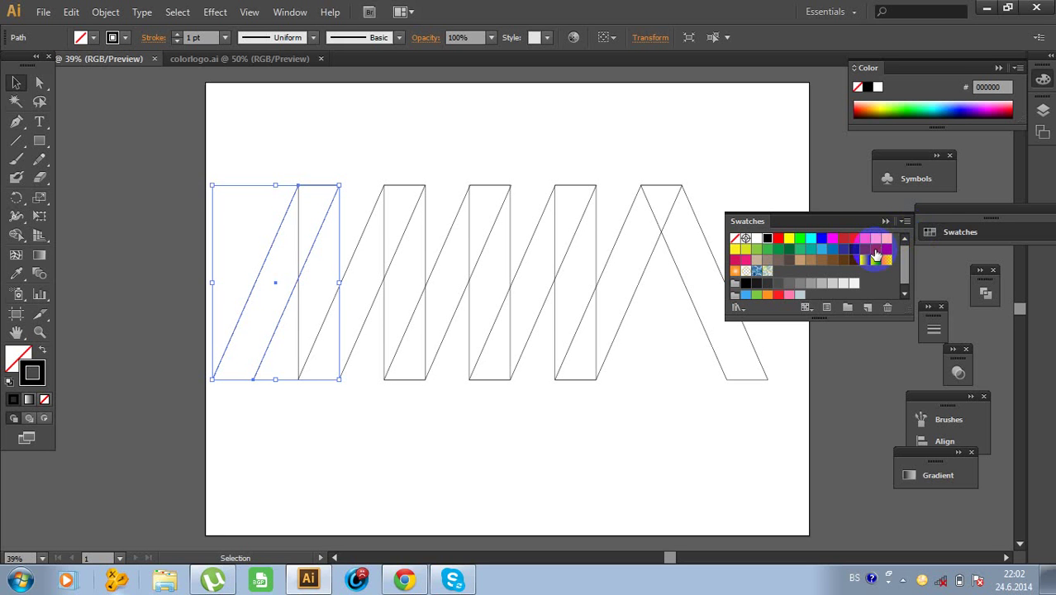
pyautogui.click(875, 253)
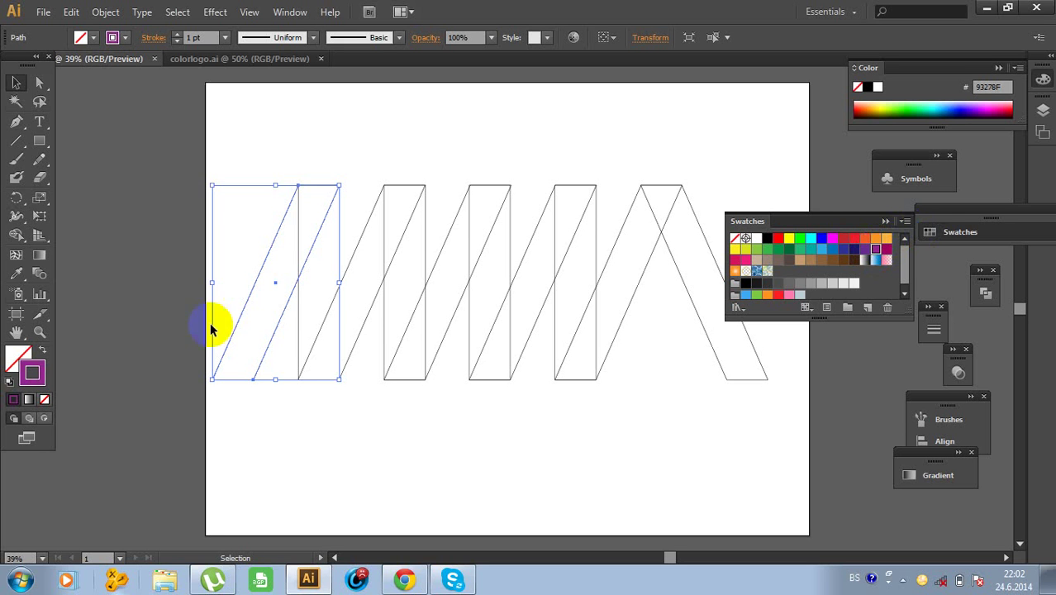
pyautogui.click(46, 397)
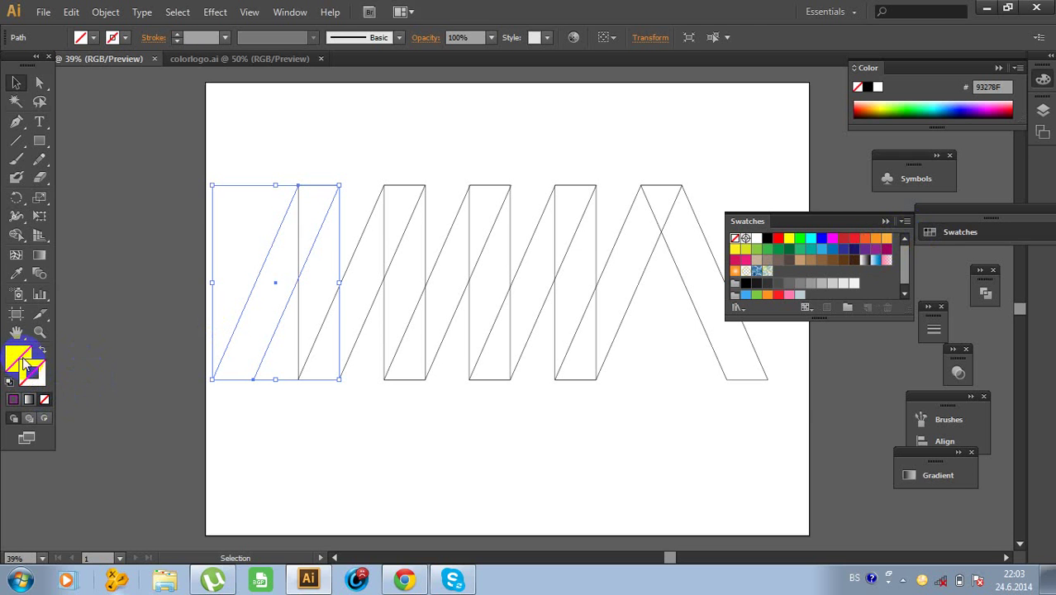
pyautogui.click(874, 250)
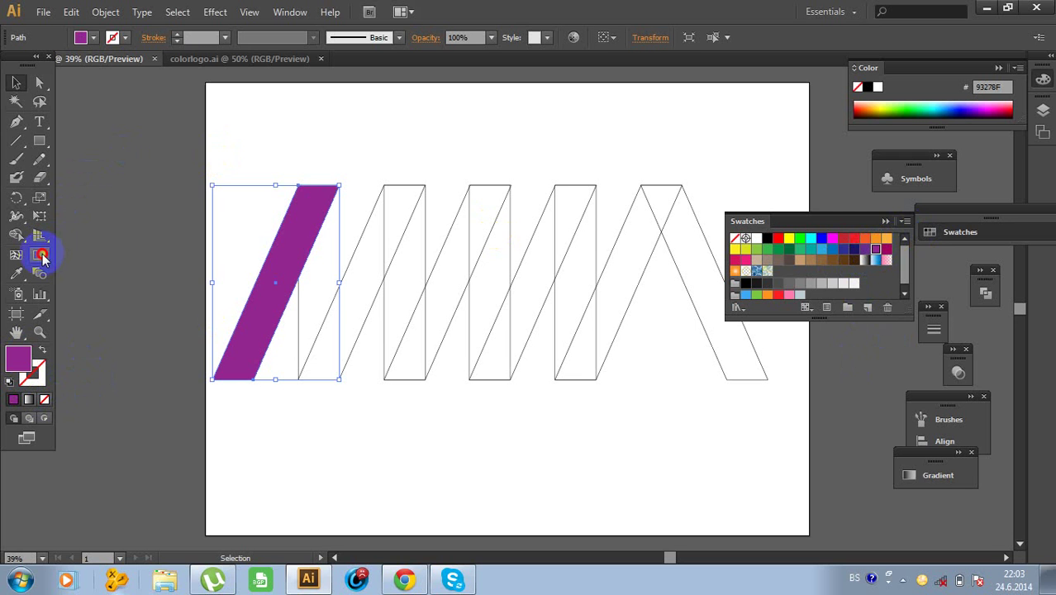
pyautogui.click(42, 259)
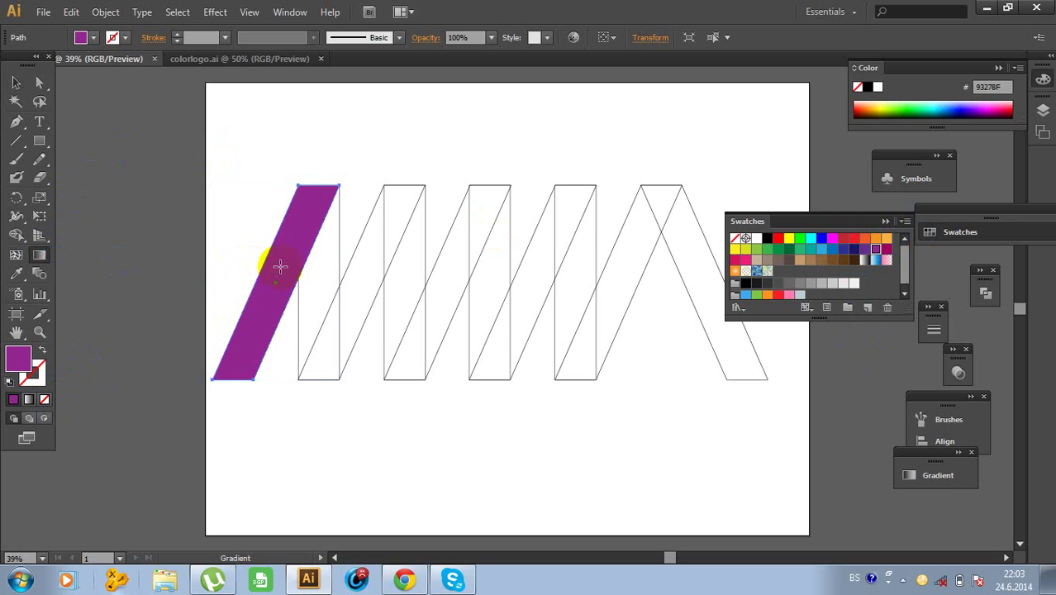
# Apply a gradient to the stripe and drop purple swatches onto both gradient stops.
pyautogui.click(280, 265)
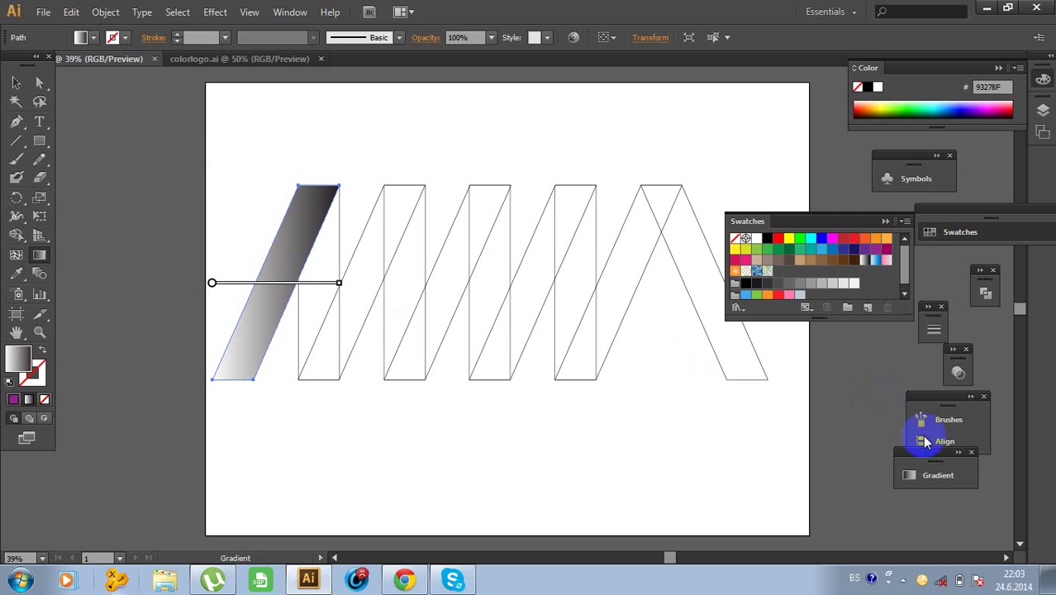
pyautogui.click(931, 476)
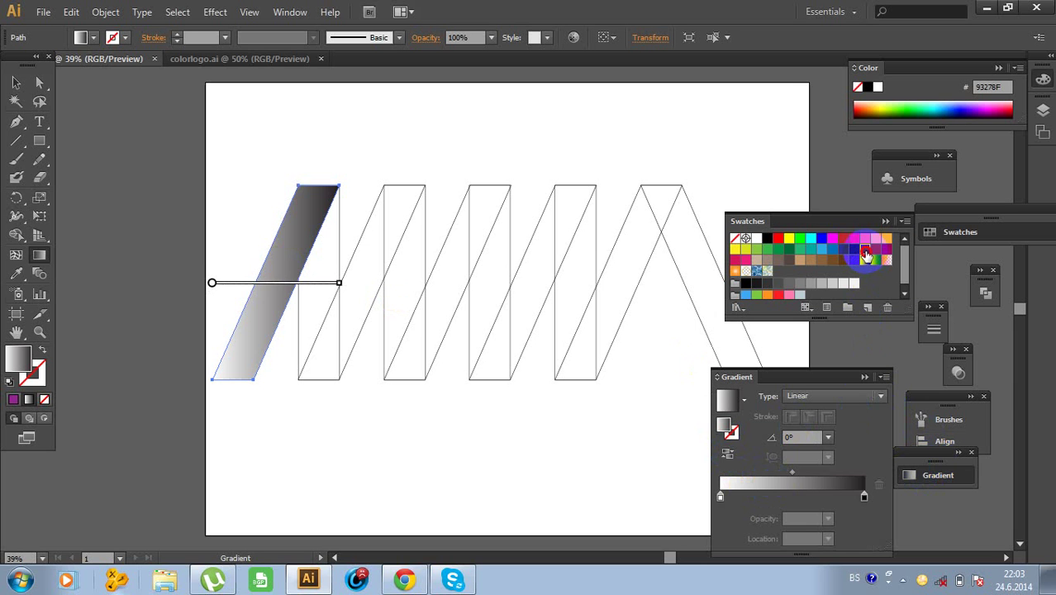
pyautogui.moveTo(866, 255); pyautogui.dragTo(866, 496)
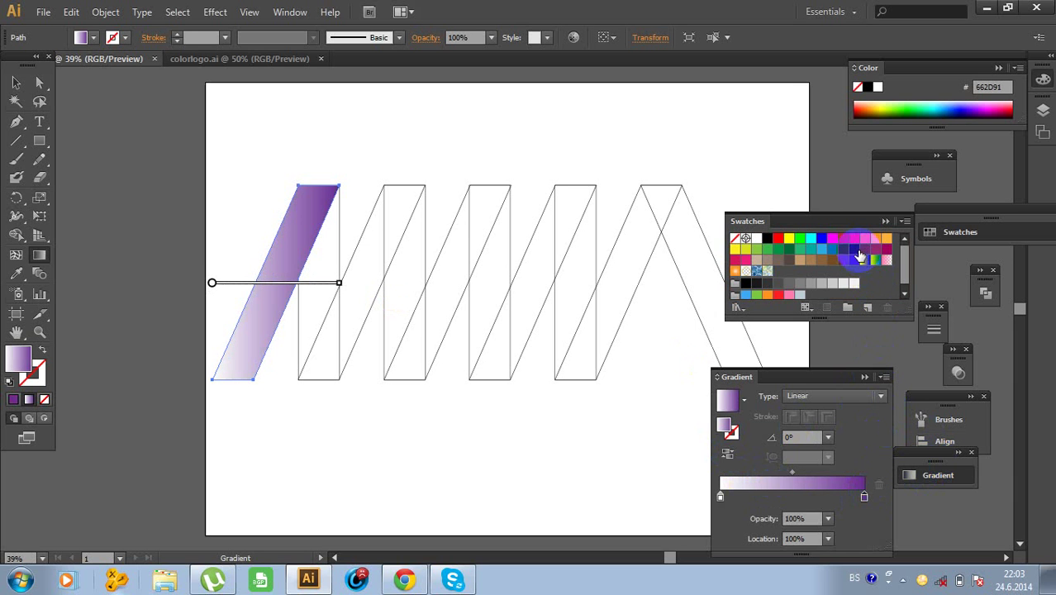
pyautogui.moveTo(874, 253); pyautogui.dragTo(733, 493)
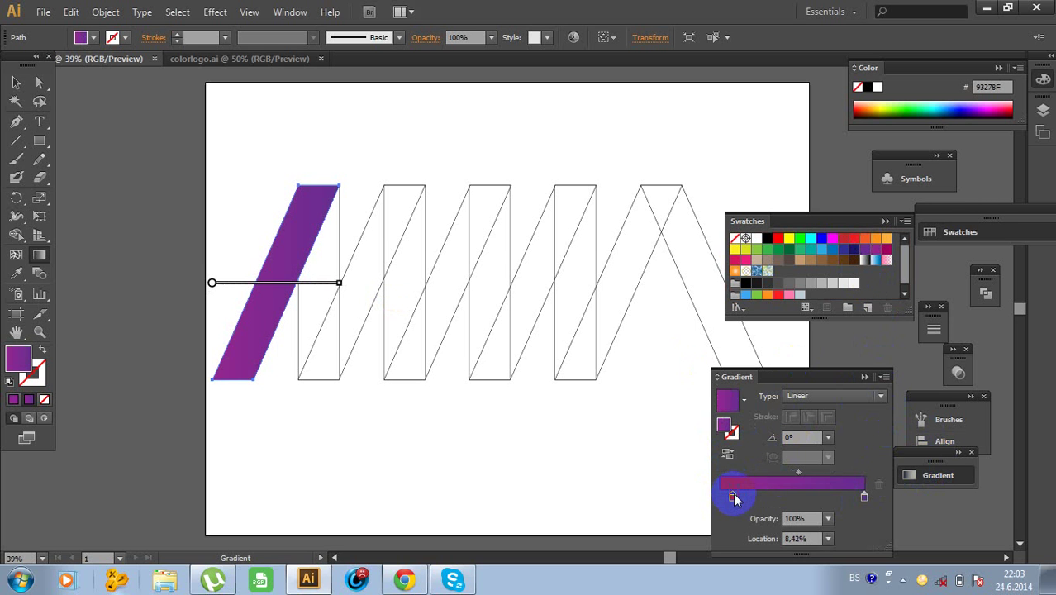
# Drag the gradient annotator to run down the stripe, at an angle of about -112.6°.
pyautogui.moveTo(339, 285)
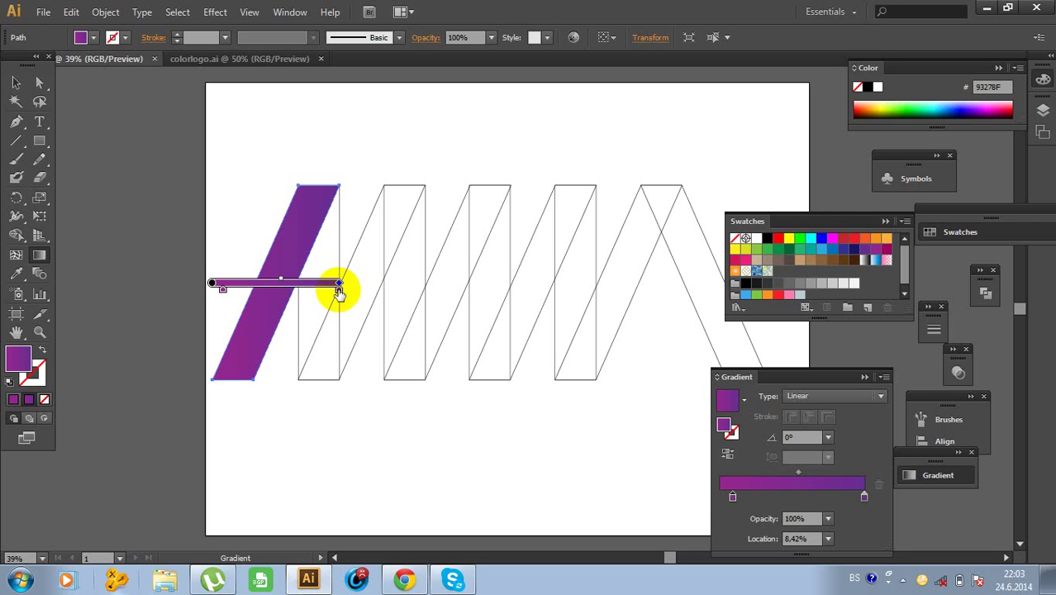
pyautogui.moveTo(212, 284); pyautogui.dragTo(225, 284)
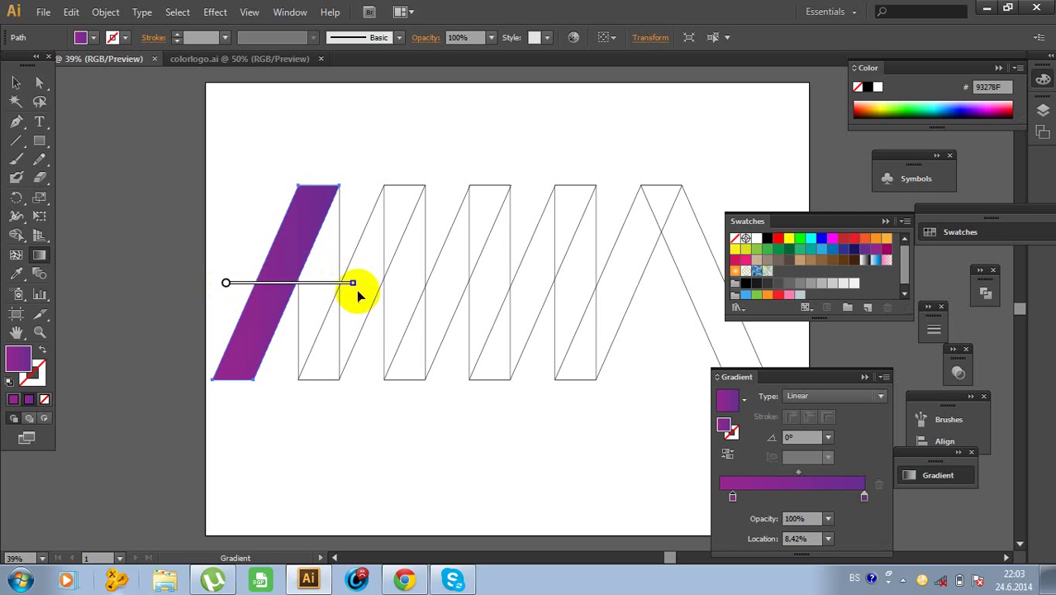
pyautogui.moveTo(355, 282)
pyautogui.mouseDown()
pyautogui.moveTo(353, 247)
pyautogui.moveTo(322, 185)
pyautogui.moveTo(279, 157)
pyautogui.mouseUp()
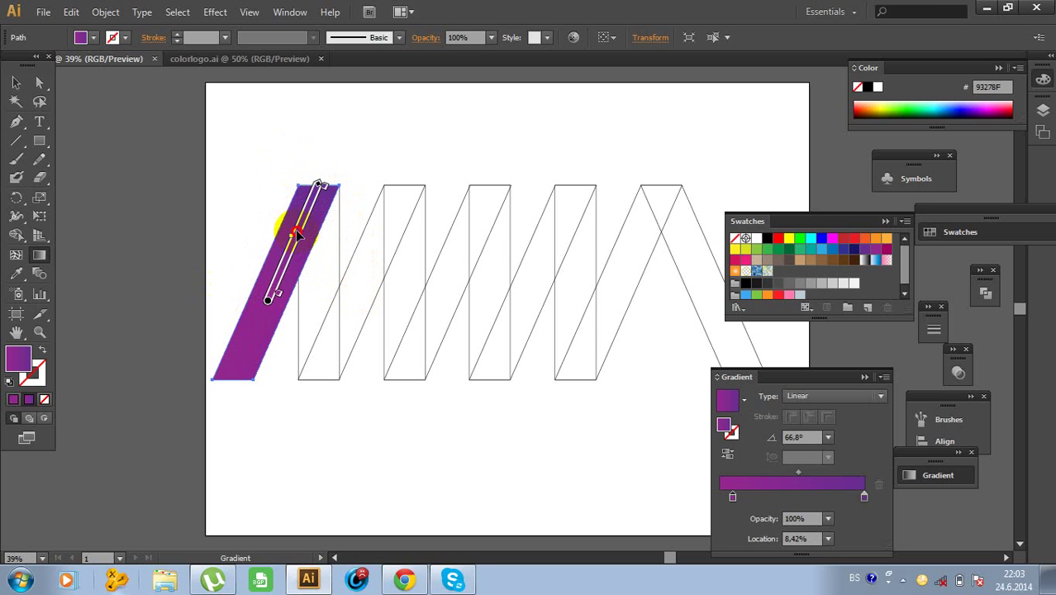
pyautogui.moveTo(297, 234)
pyautogui.mouseDown()
pyautogui.moveTo(306, 176)
pyautogui.moveTo(330, 158)
pyautogui.moveTo(292, 240)
pyautogui.moveTo(308, 231)
pyautogui.moveTo(309, 207)
pyautogui.mouseUp()
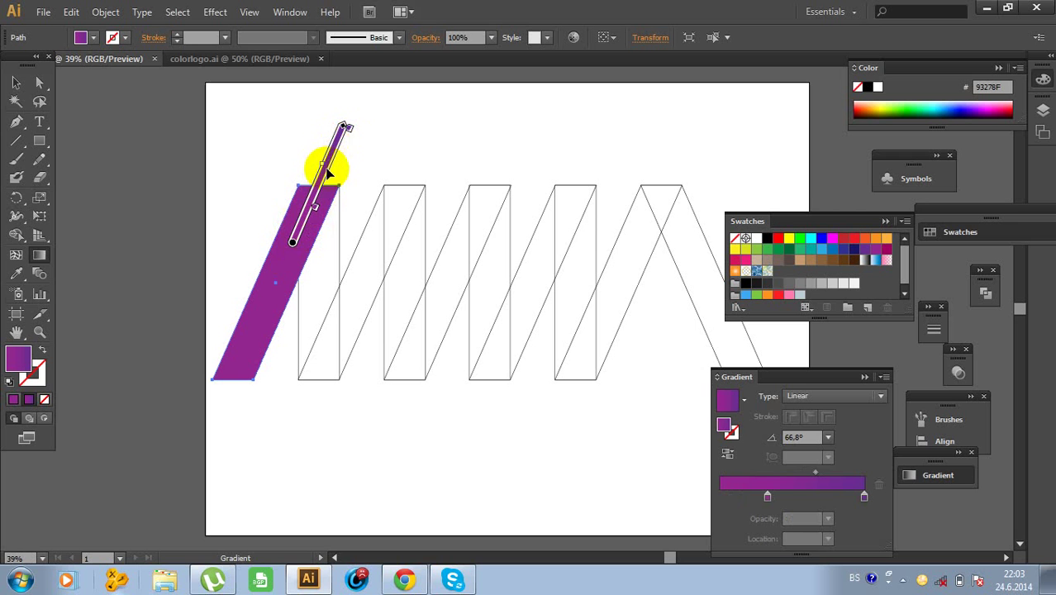
pyautogui.moveTo(328, 171); pyautogui.dragTo(332, 157)
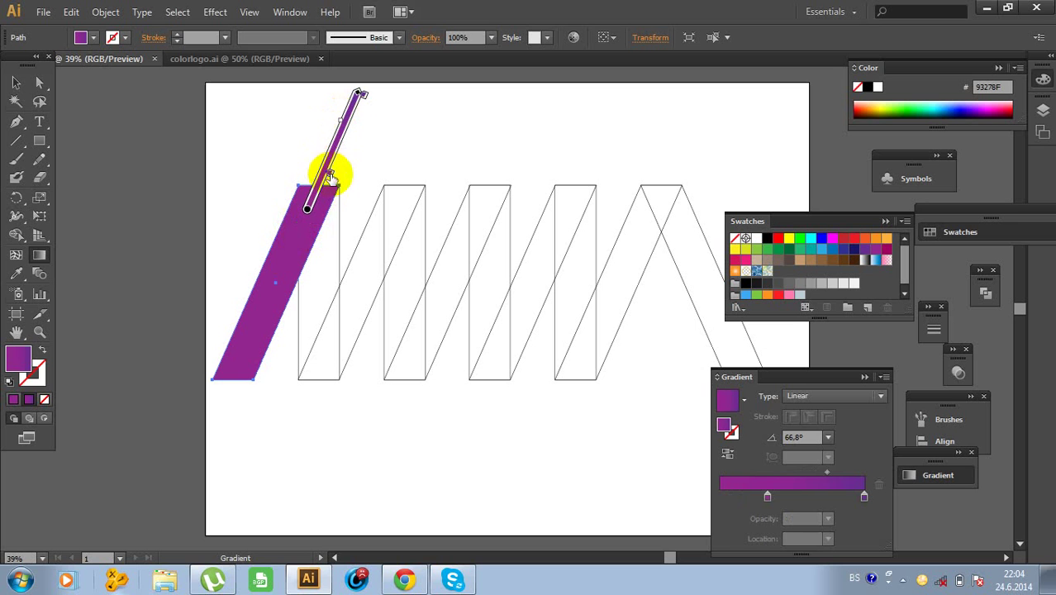
pyautogui.moveTo(330, 169)
pyautogui.mouseDown()
pyautogui.moveTo(342, 146)
pyautogui.moveTo(333, 164)
pyautogui.mouseUp()
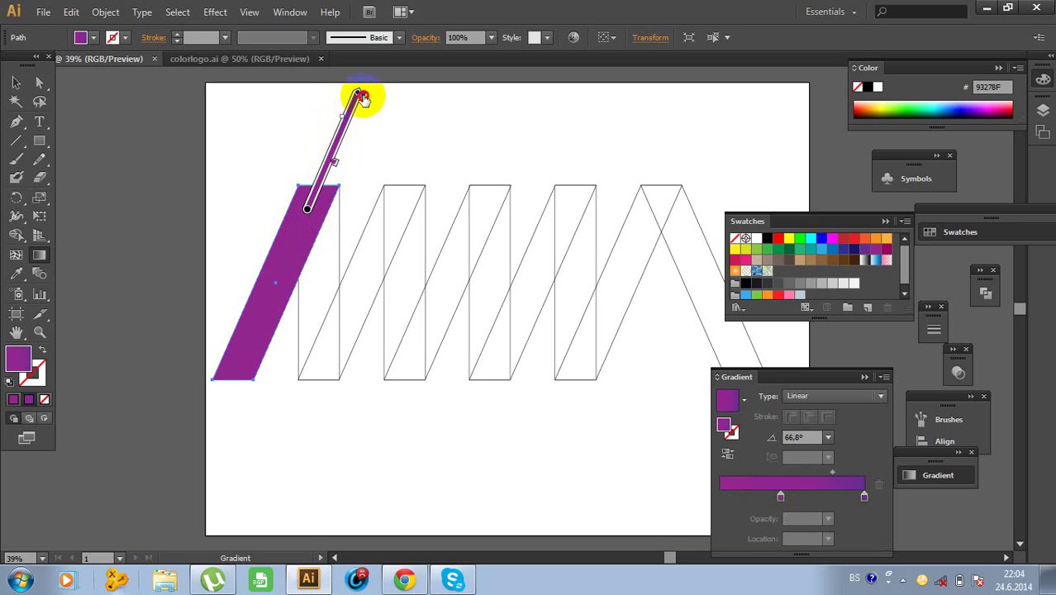
pyautogui.moveTo(361, 98); pyautogui.dragTo(360, 111)
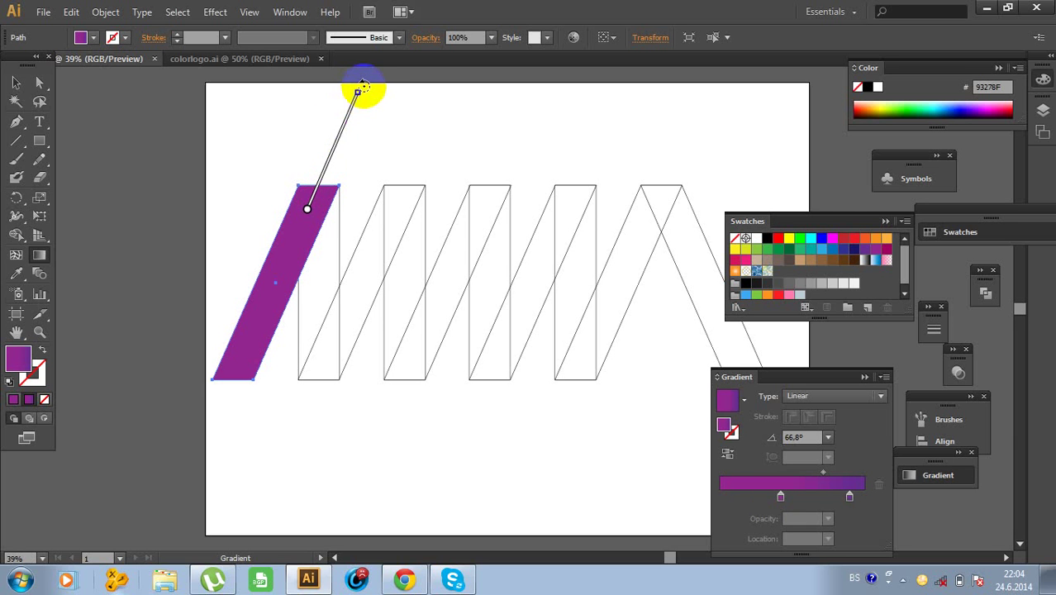
pyautogui.moveTo(364, 86)
pyautogui.mouseDown()
pyautogui.moveTo(382, 133)
pyautogui.moveTo(295, 323)
pyautogui.moveTo(271, 338)
pyautogui.moveTo(258, 327)
pyautogui.mouseUp()
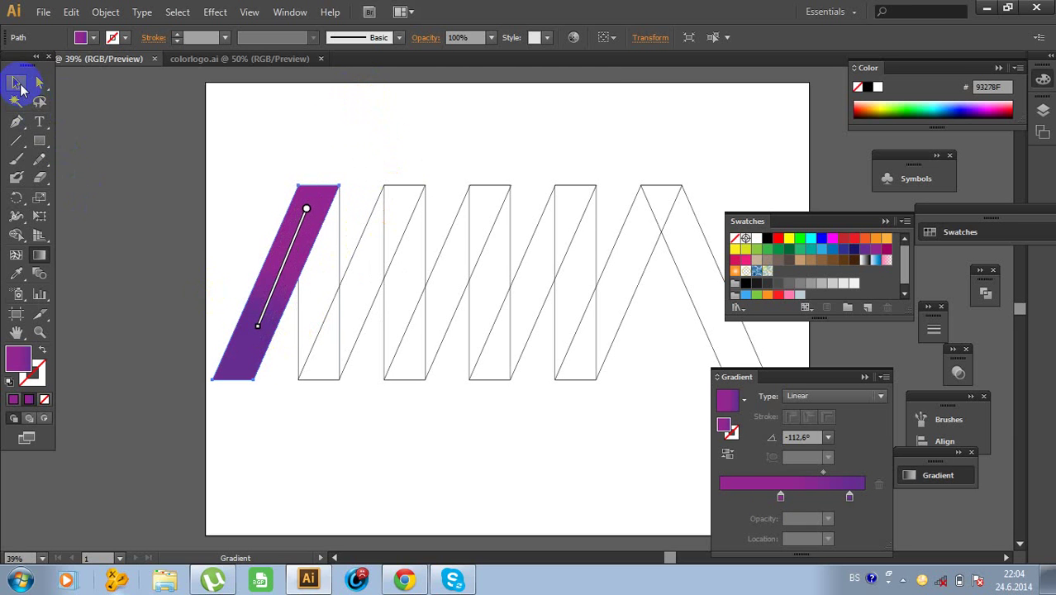
# Redraw the stripe's gradient along its length and pull the end stop inward to shorten the blend.
pyautogui.click(18, 84)
pyautogui.click(299, 149)
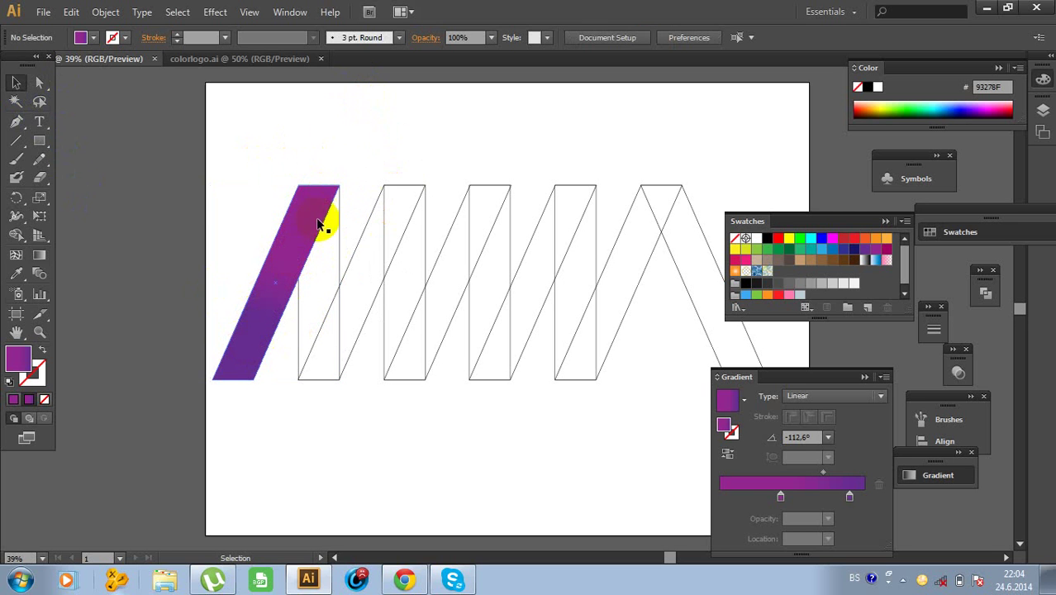
pyautogui.click(39, 254)
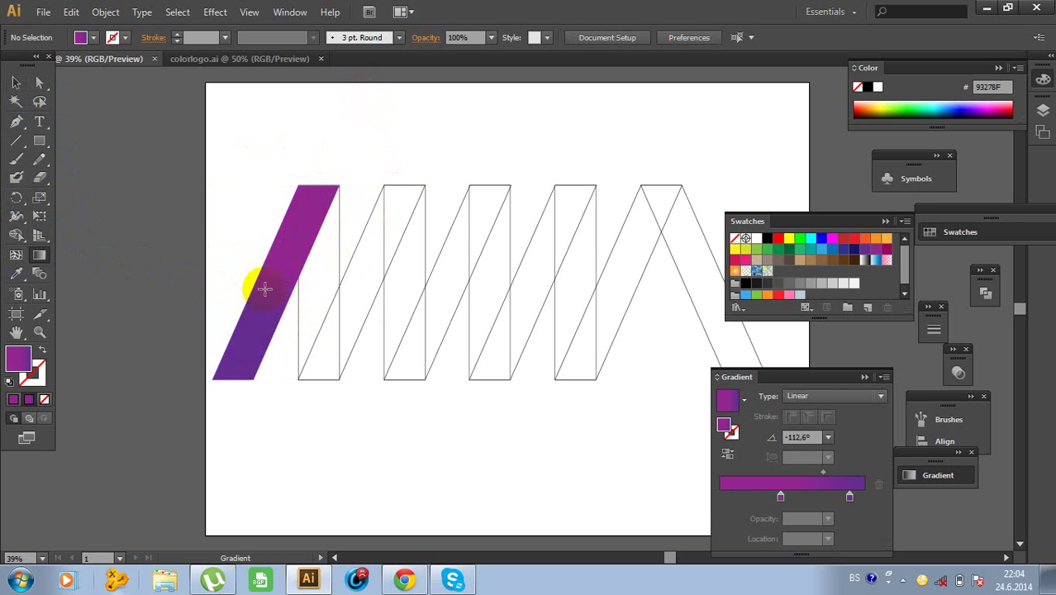
pyautogui.click(278, 294)
pyautogui.moveTo(310, 197); pyautogui.dragTo(262, 314)
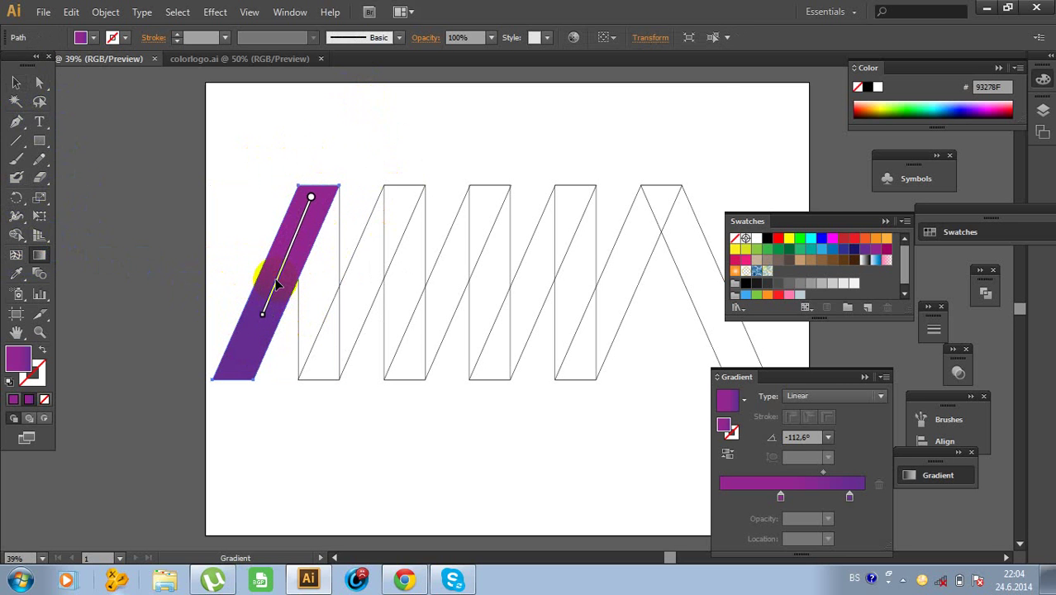
pyautogui.moveTo(279, 279)
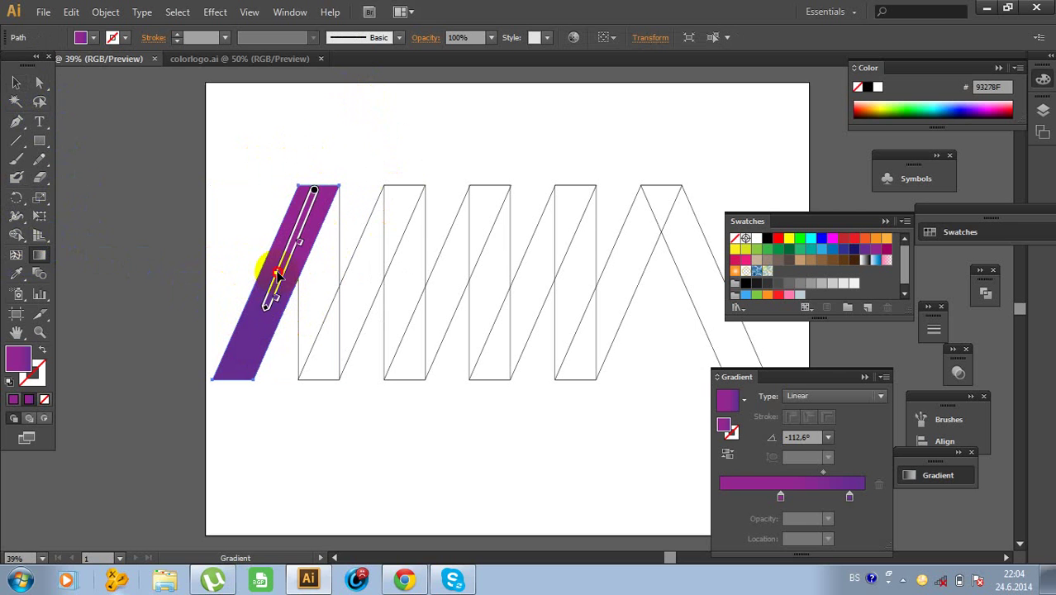
pyautogui.moveTo(277, 275); pyautogui.dragTo(281, 291)
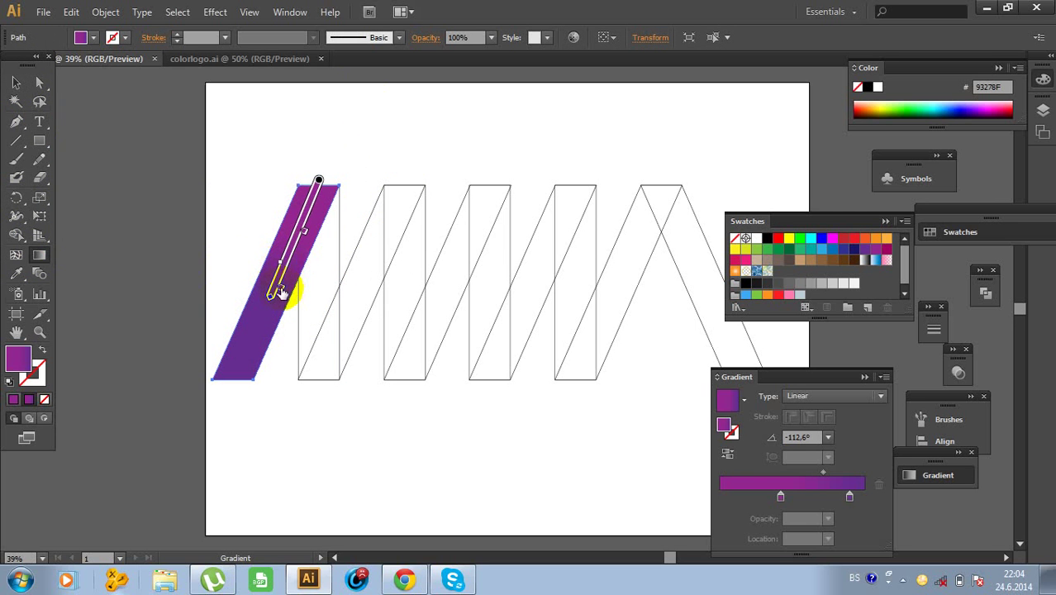
pyautogui.click(283, 273)
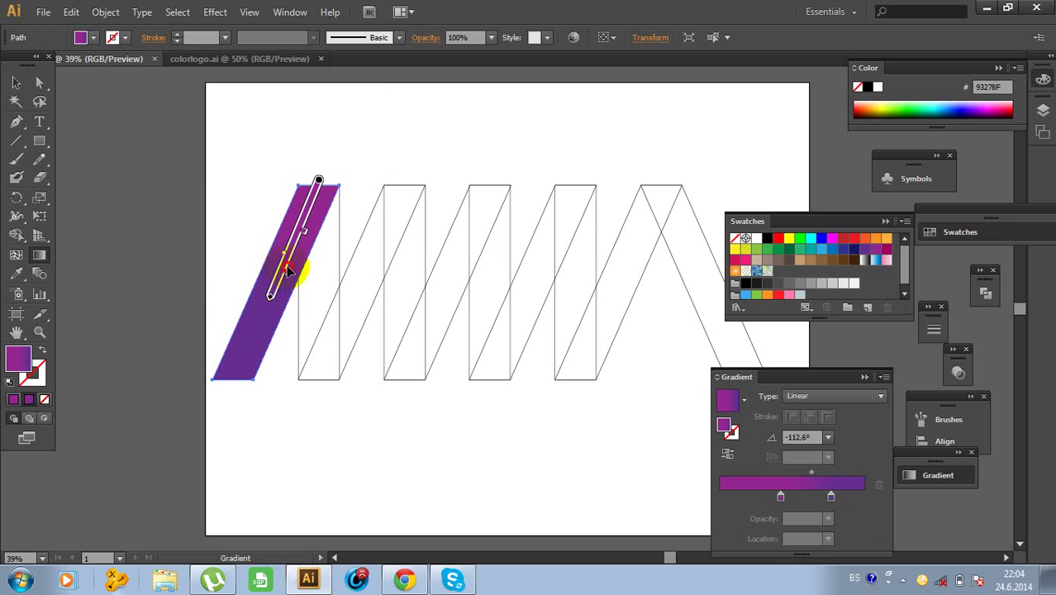
pyautogui.click(16, 82)
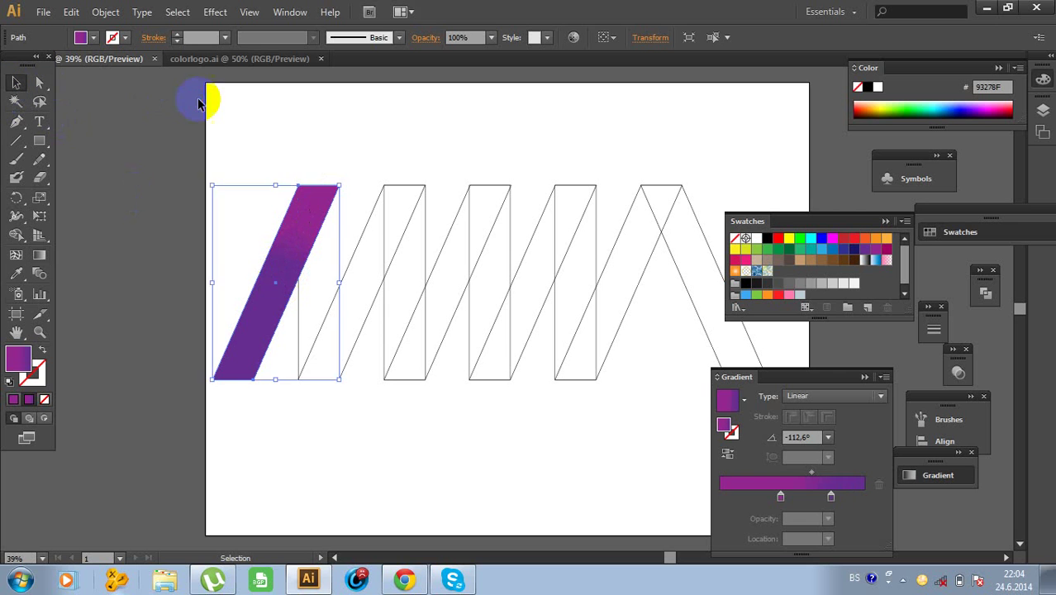
pyautogui.click(203, 109)
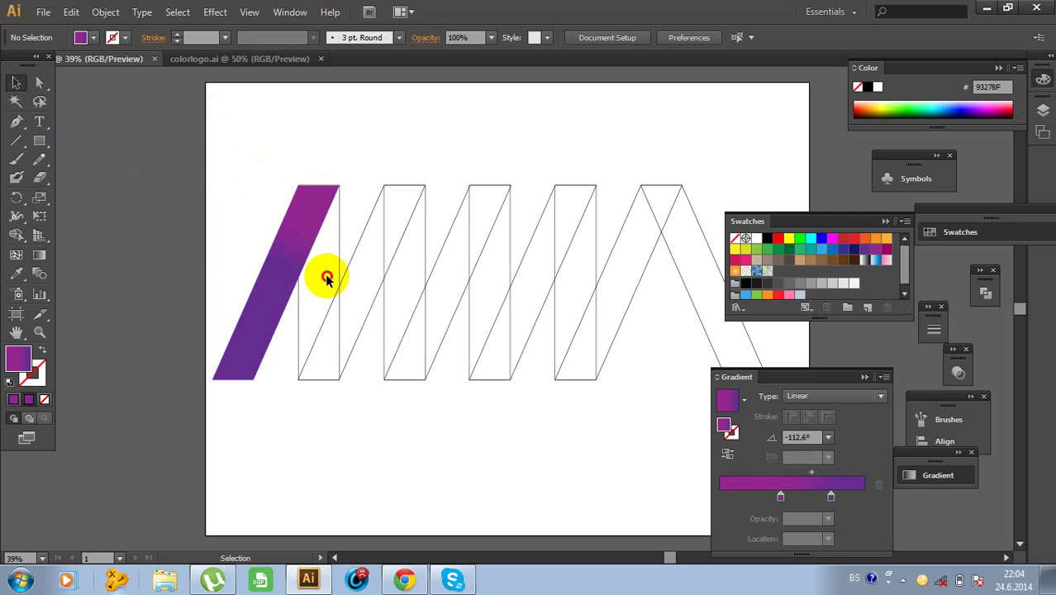
# Fill the upright bar with the purple gradient, drawn upward from its bottom with the magenta kept low.
pyautogui.click(338, 263)
pyautogui.click(810, 483)
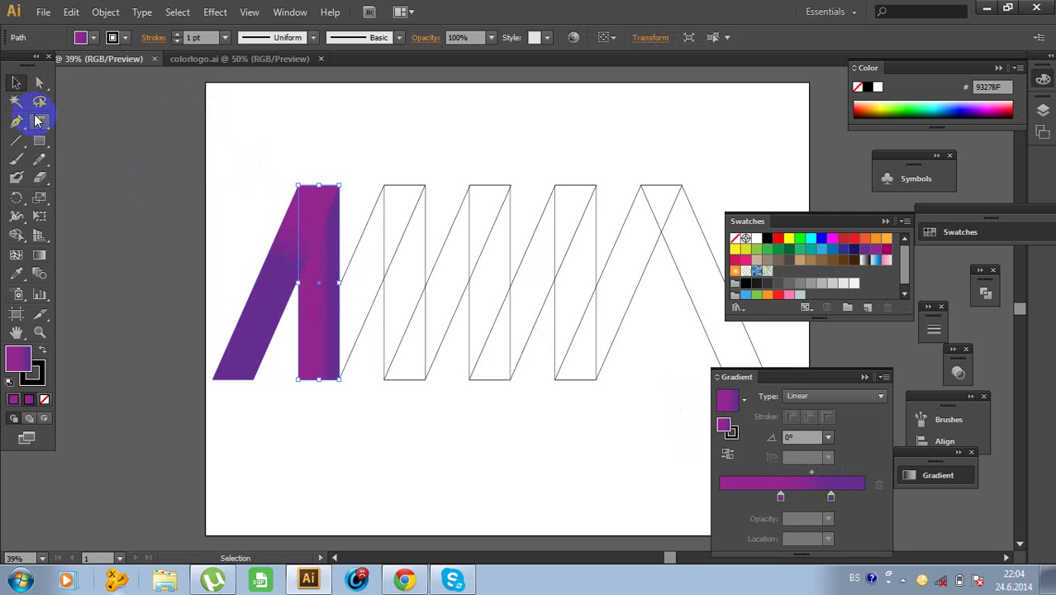
pyautogui.click(39, 255)
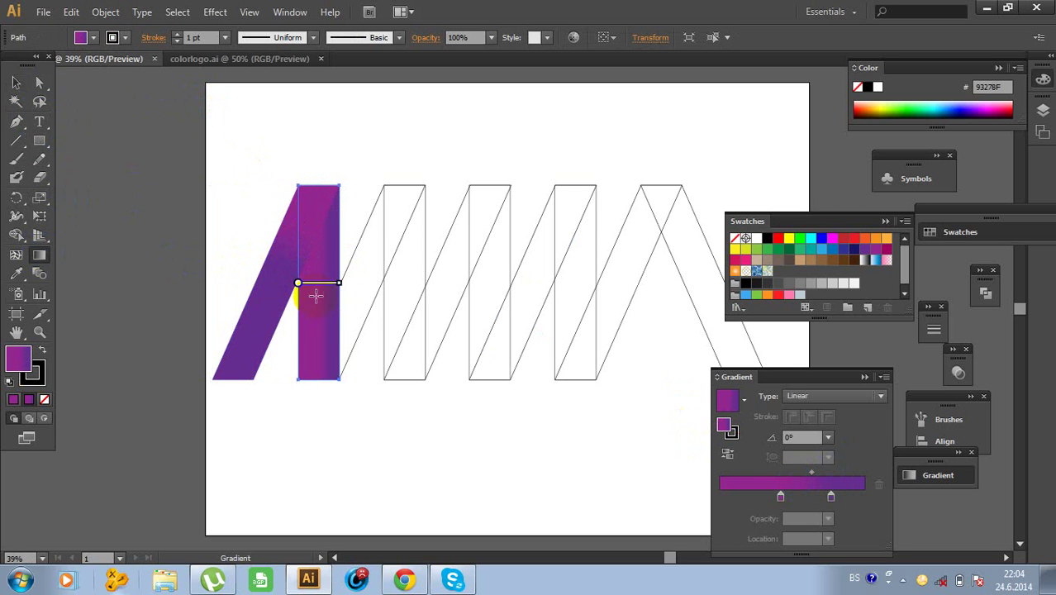
pyautogui.click(343, 286)
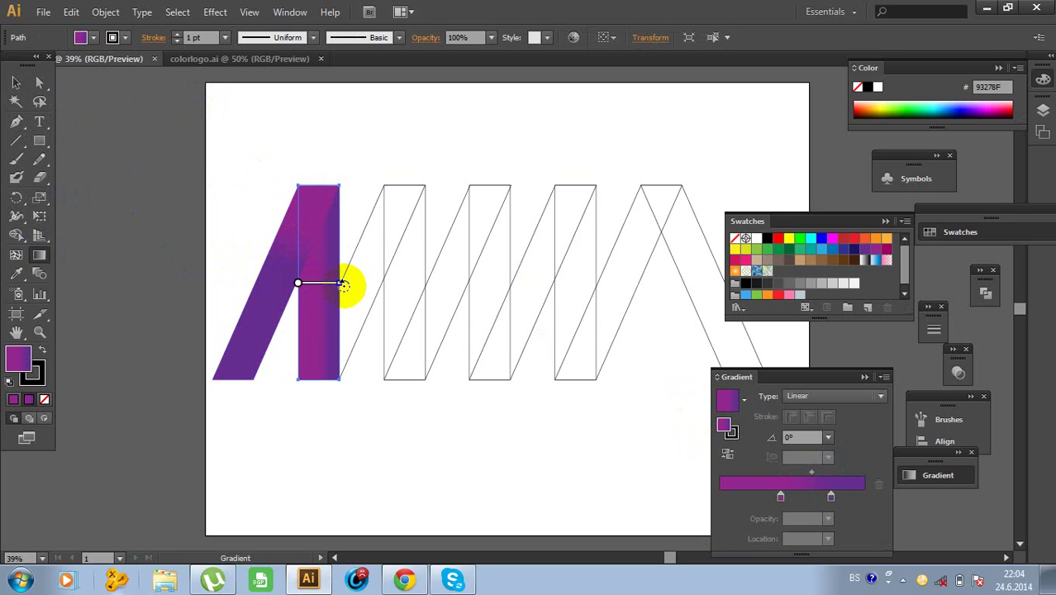
pyautogui.moveTo(344, 286)
pyautogui.mouseDown()
pyautogui.moveTo(342, 240)
pyautogui.moveTo(342, 285)
pyautogui.moveTo(305, 320)
pyautogui.moveTo(321, 302)
pyautogui.moveTo(328, 332)
pyautogui.mouseUp()
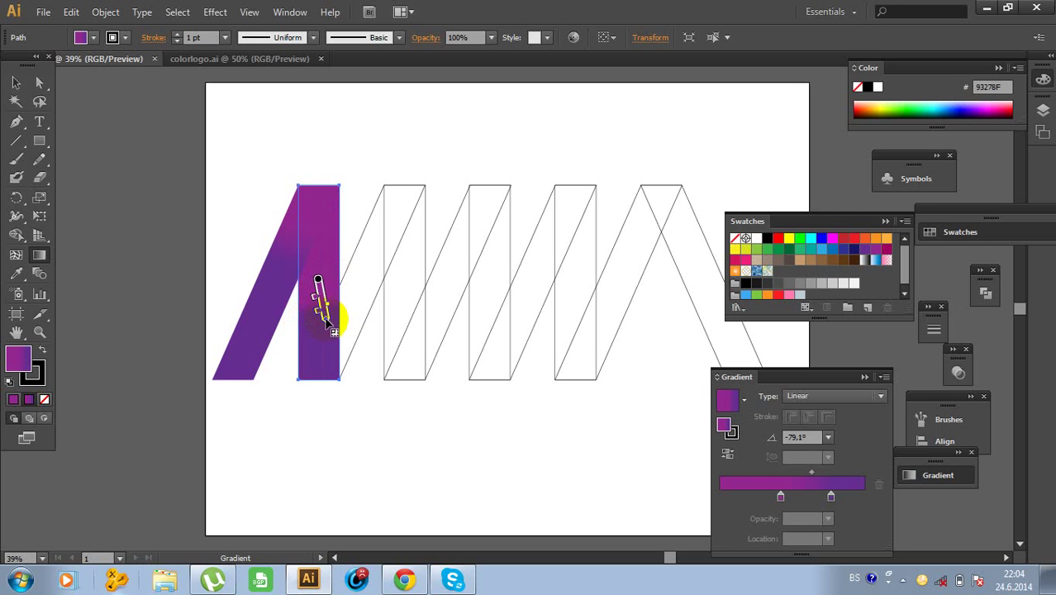
pyautogui.moveTo(328, 330)
pyautogui.mouseDown()
pyautogui.moveTo(339, 274)
pyautogui.moveTo(325, 228)
pyautogui.mouseUp()
pyautogui.moveTo(316, 282)
pyautogui.mouseDown()
pyautogui.moveTo(313, 309)
pyautogui.moveTo(318, 286)
pyautogui.moveTo(323, 310)
pyautogui.moveTo(305, 374)
pyautogui.mouseUp()
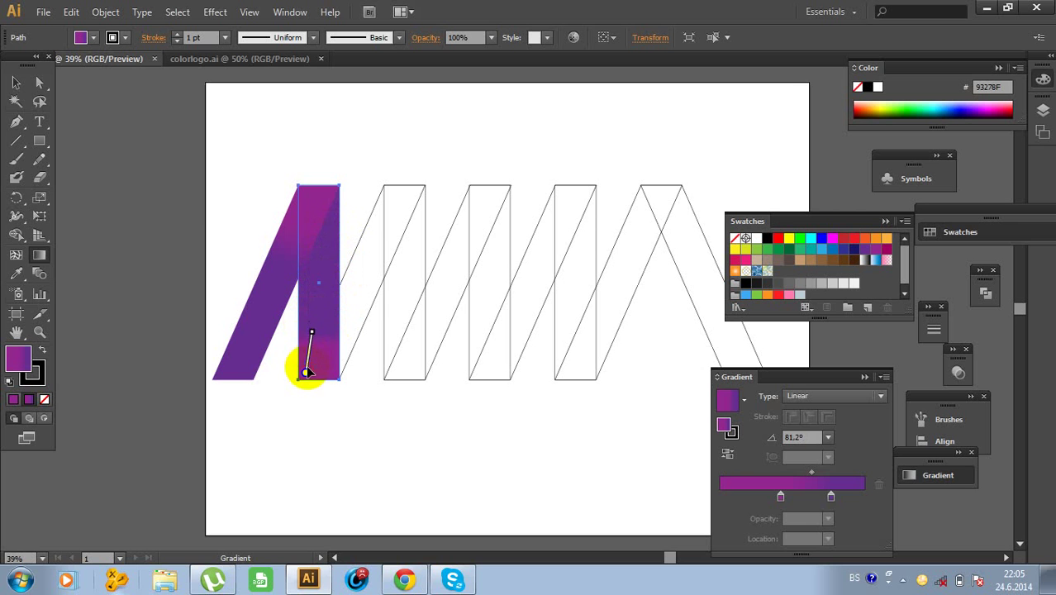
pyautogui.click(15, 83)
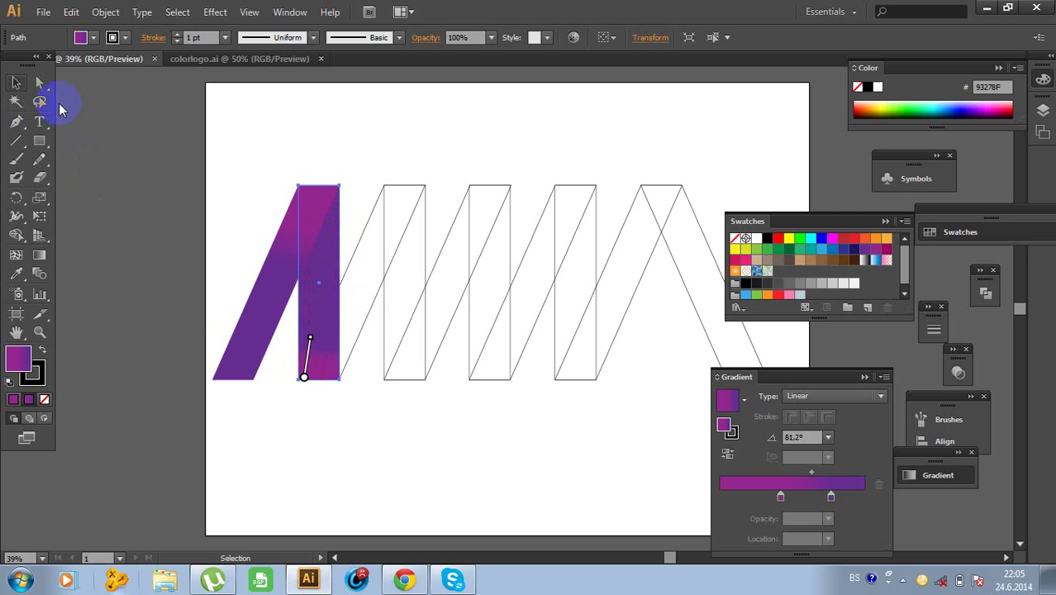
pyautogui.click(216, 117)
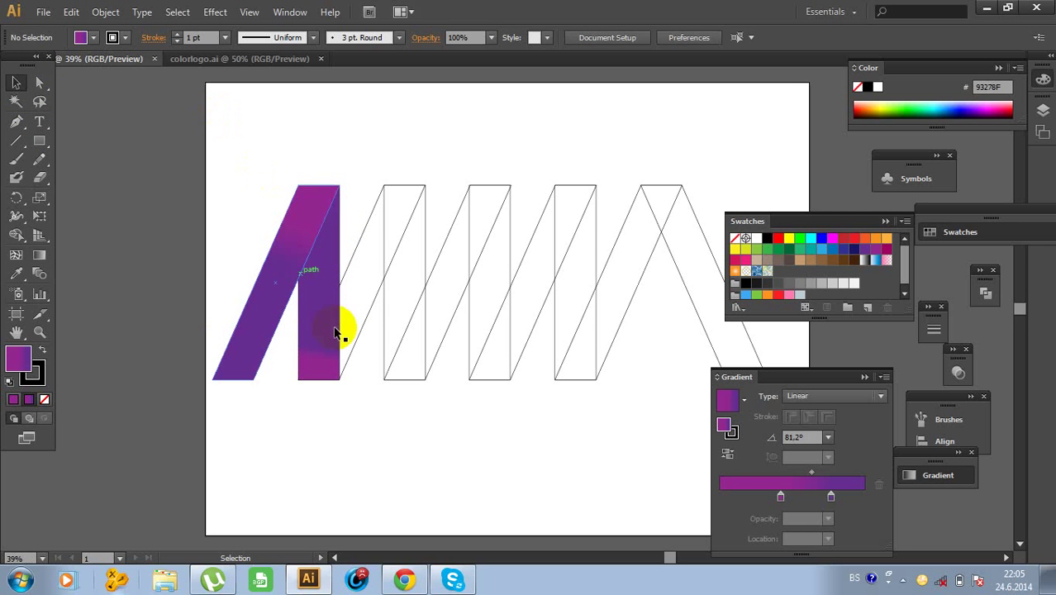
# Set the upright bar's stroke to None and redraw its gradient upward from the bottom edge.
pyautogui.click(40, 258)
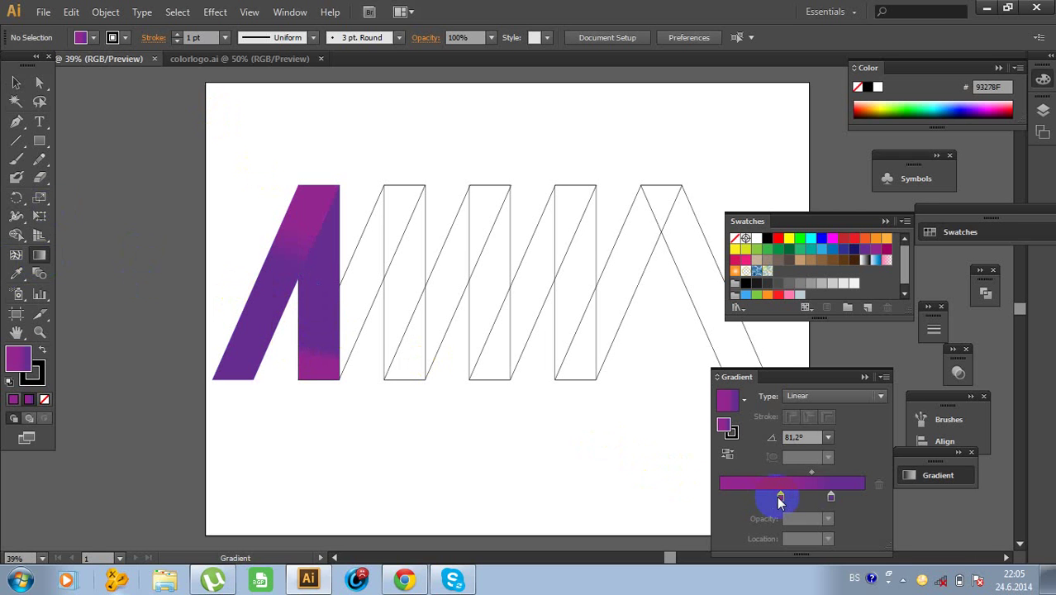
pyautogui.click(16, 83)
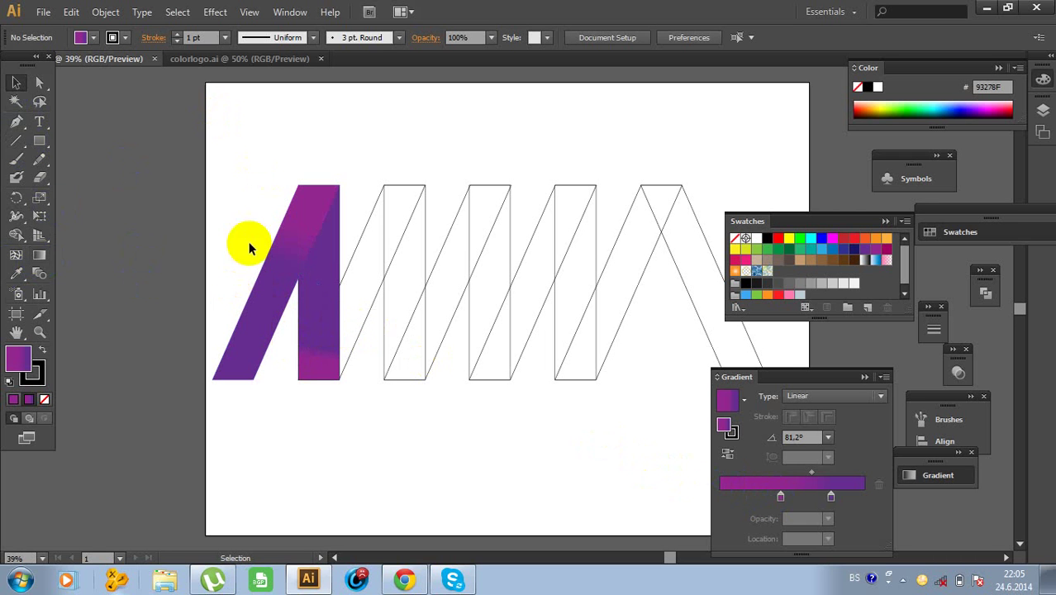
pyautogui.click(318, 299)
pyautogui.click(33, 377)
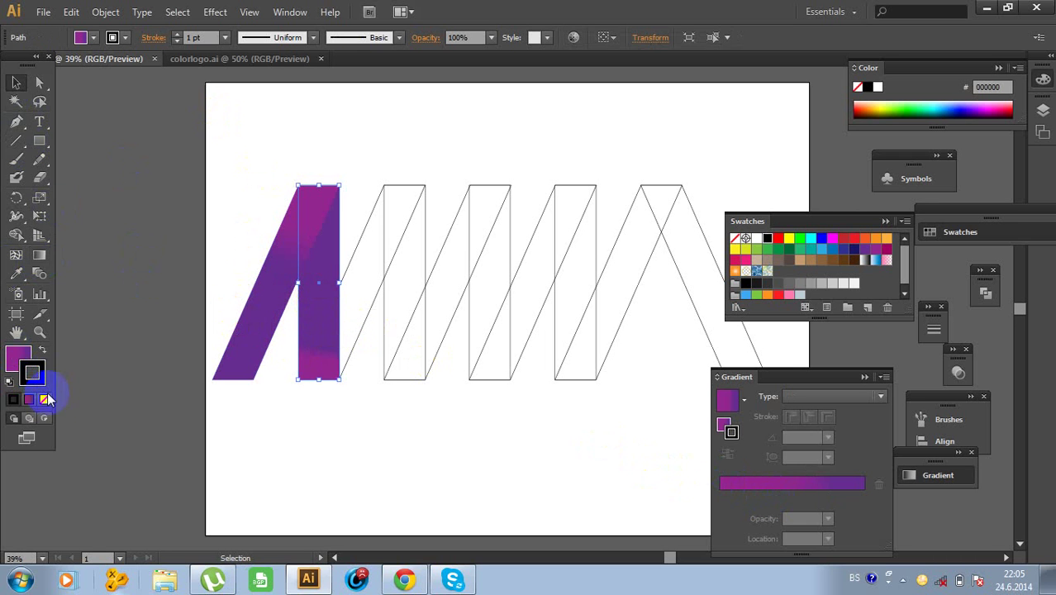
pyautogui.click(45, 400)
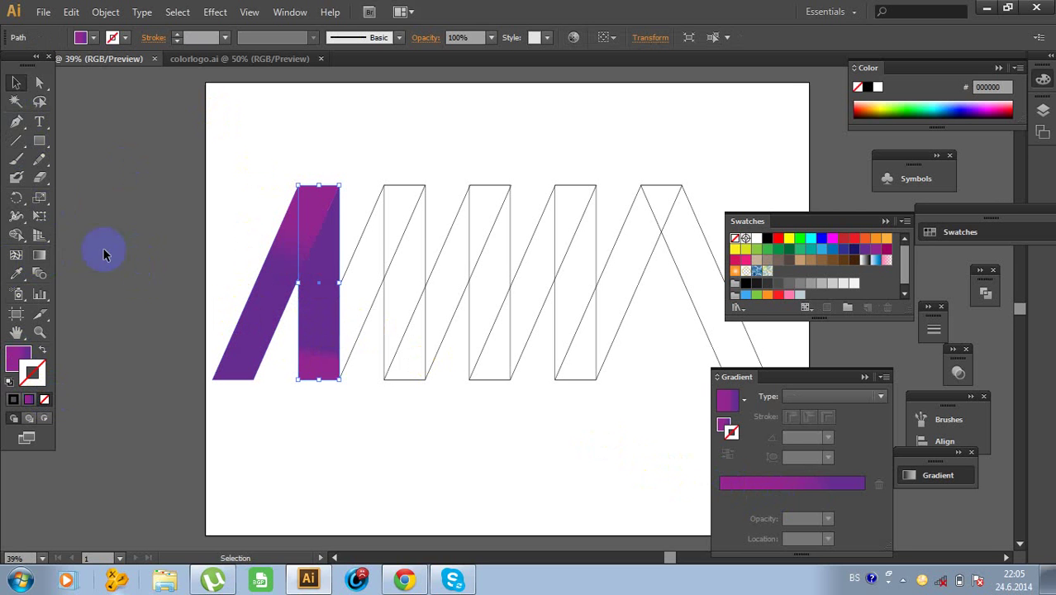
pyautogui.click(39, 255)
pyautogui.moveTo(304, 377); pyautogui.dragTo(310, 337)
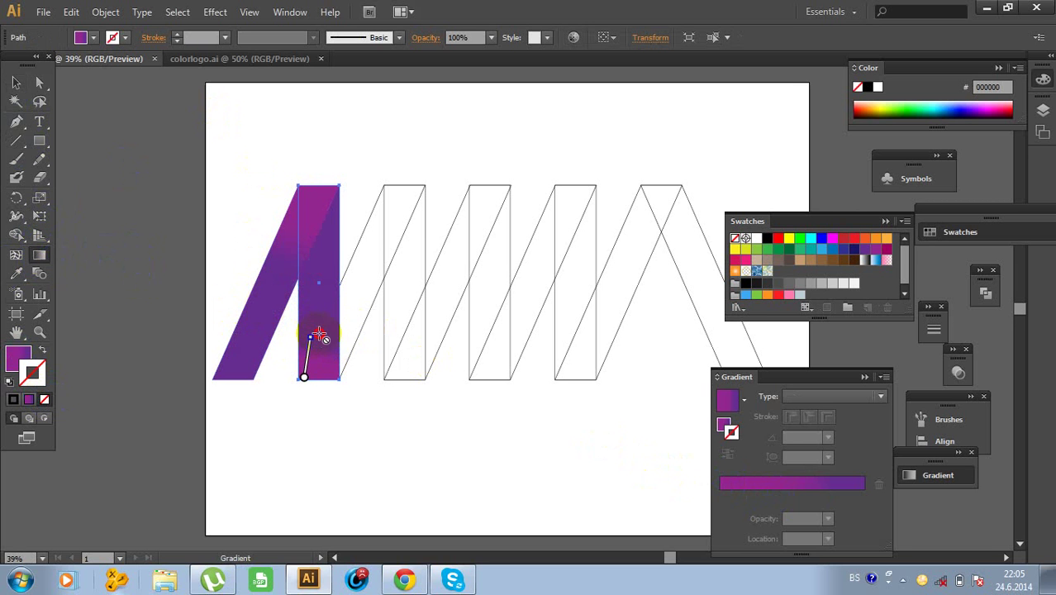
pyautogui.click(16, 82)
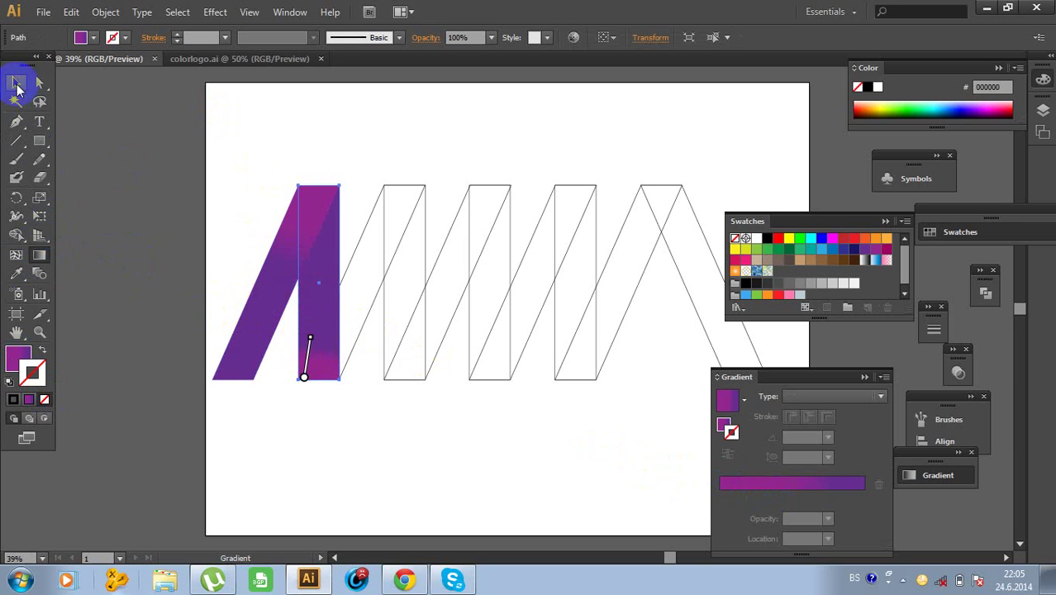
pyautogui.click(315, 440)
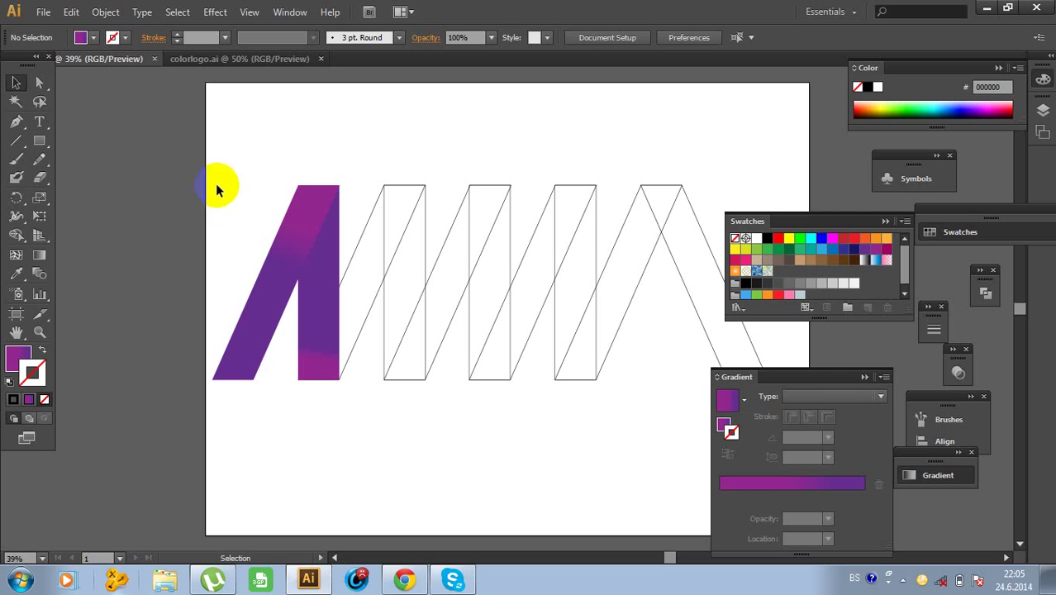
# Compare against the reference logo in colorlogo.ai, then return to the working document.
pyautogui.click(188, 60)
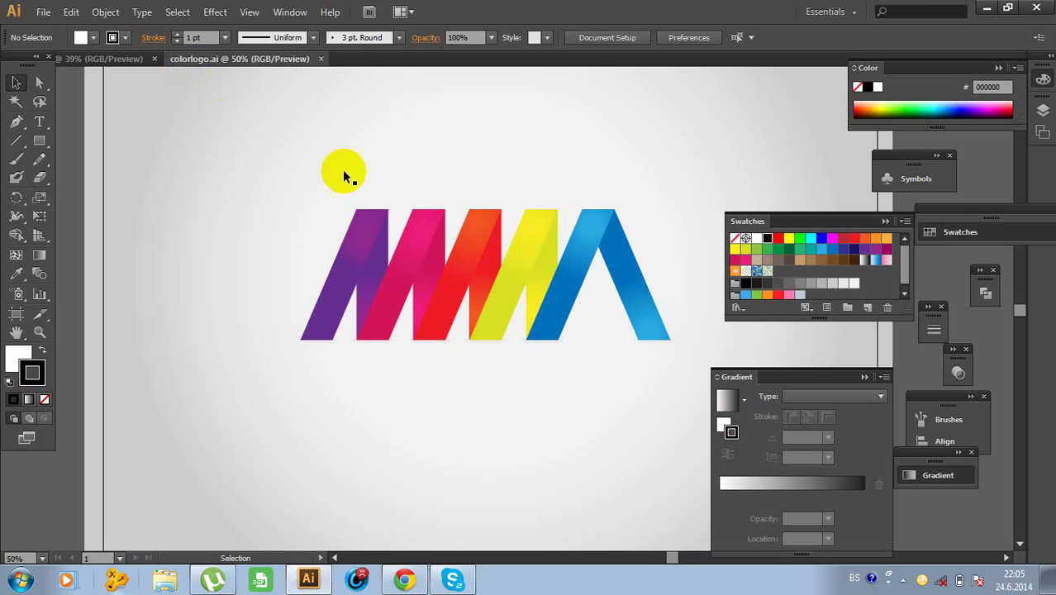
pyautogui.click(71, 65)
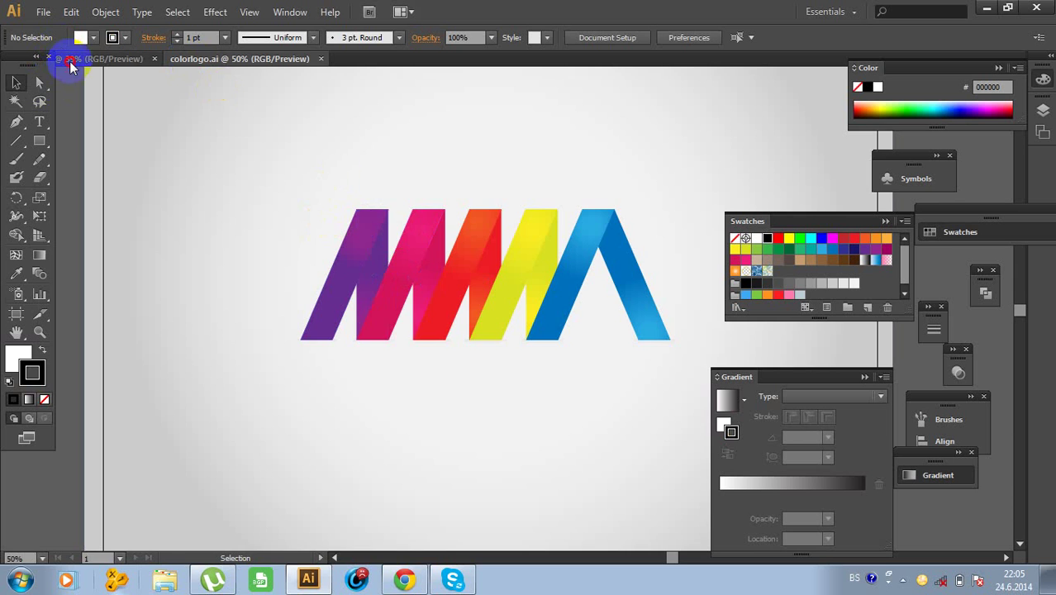
pyautogui.click(354, 254)
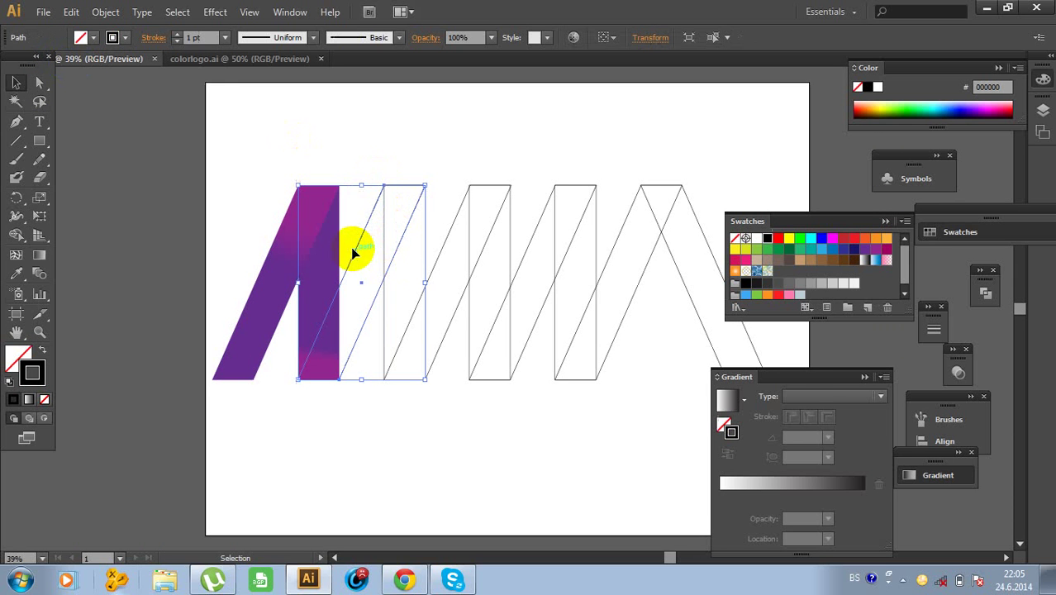
# Remove the stripe's outline by setting its stroke to None, keeping the fill active.
pyautogui.click(810, 482)
pyautogui.click(32, 373)
pyautogui.click(45, 399)
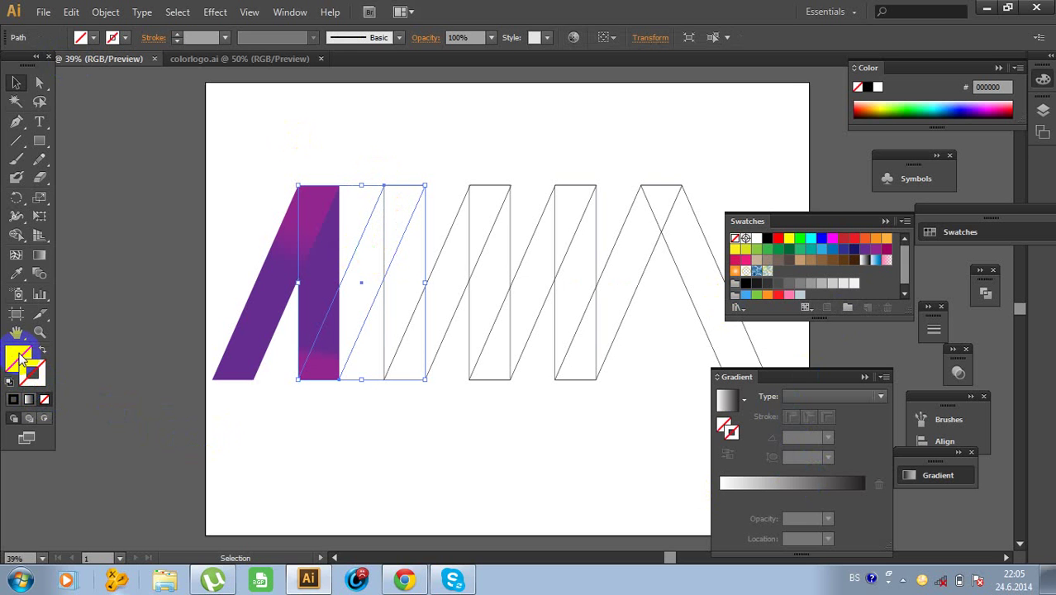
pyautogui.click(18, 358)
# Apply a linear gradient with both stops magenta ED1E79, left stop moved to 12.63%.
pyautogui.click(777, 485)
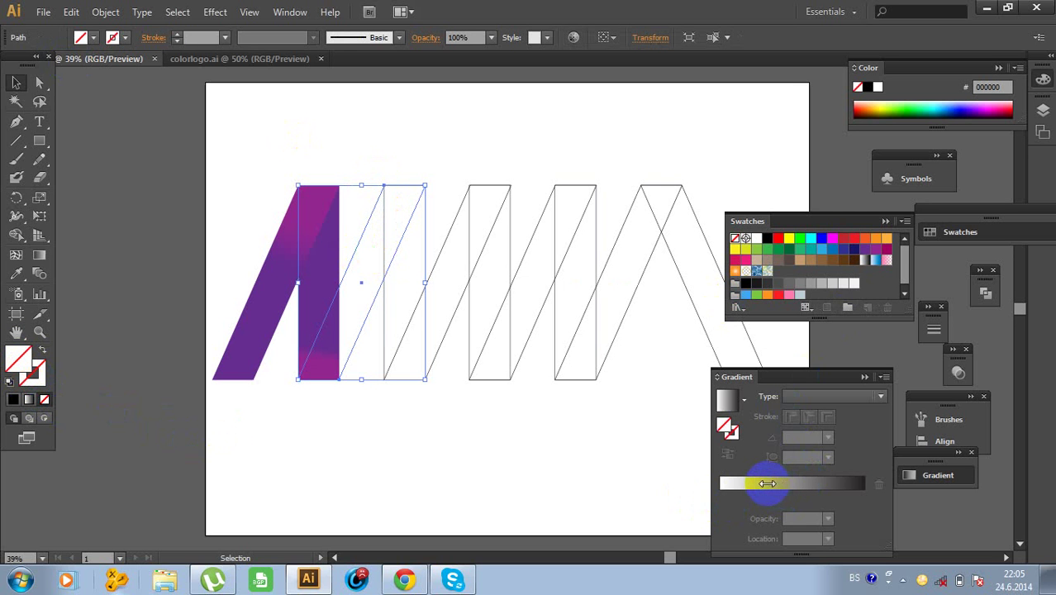
pyautogui.click(770, 483)
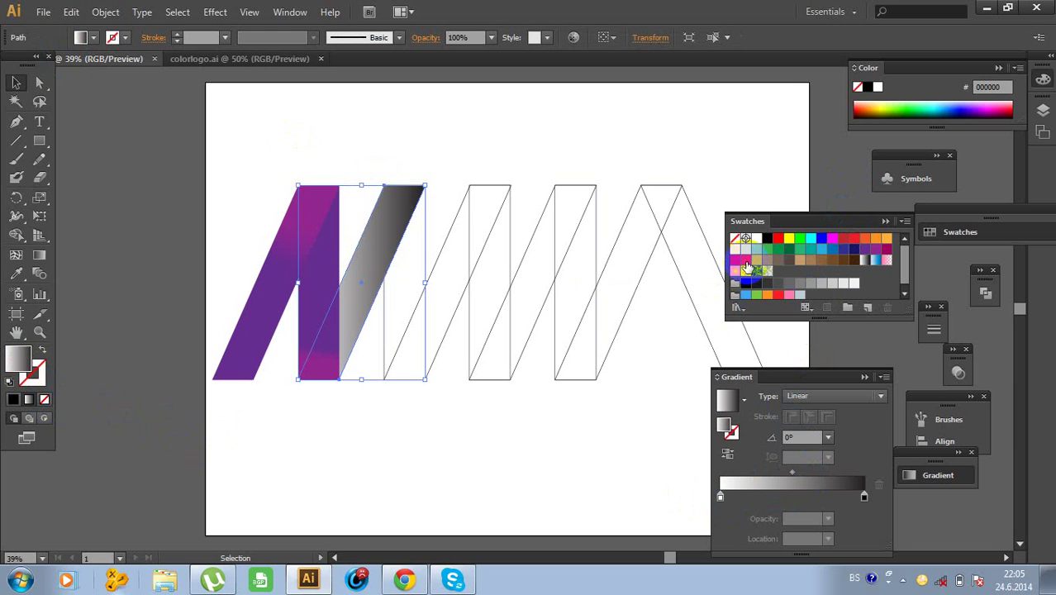
pyautogui.moveTo(736, 260); pyautogui.dragTo(865, 500)
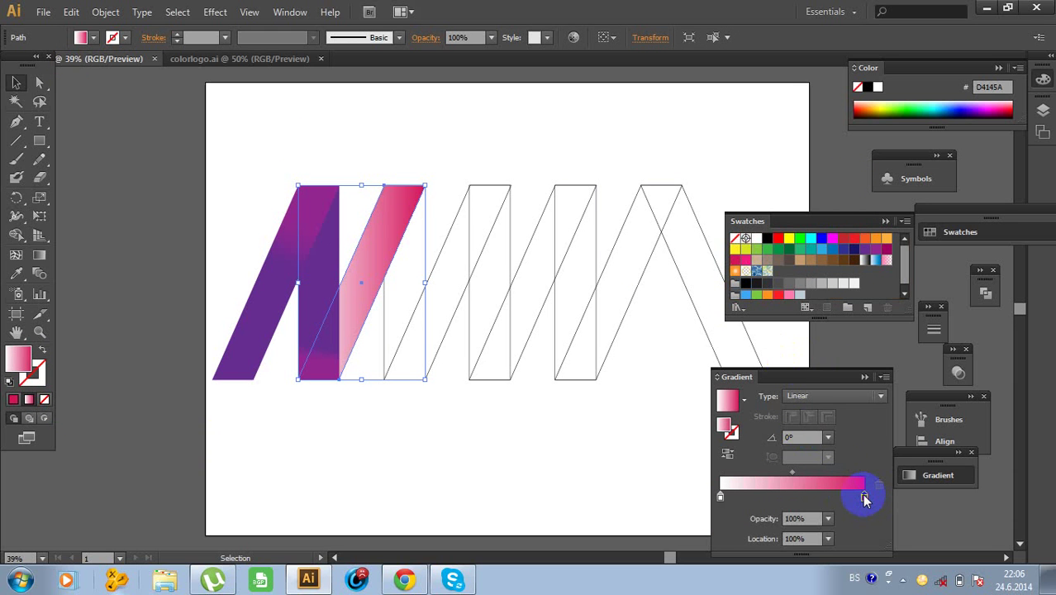
pyautogui.moveTo(746, 260); pyautogui.dragTo(720, 498)
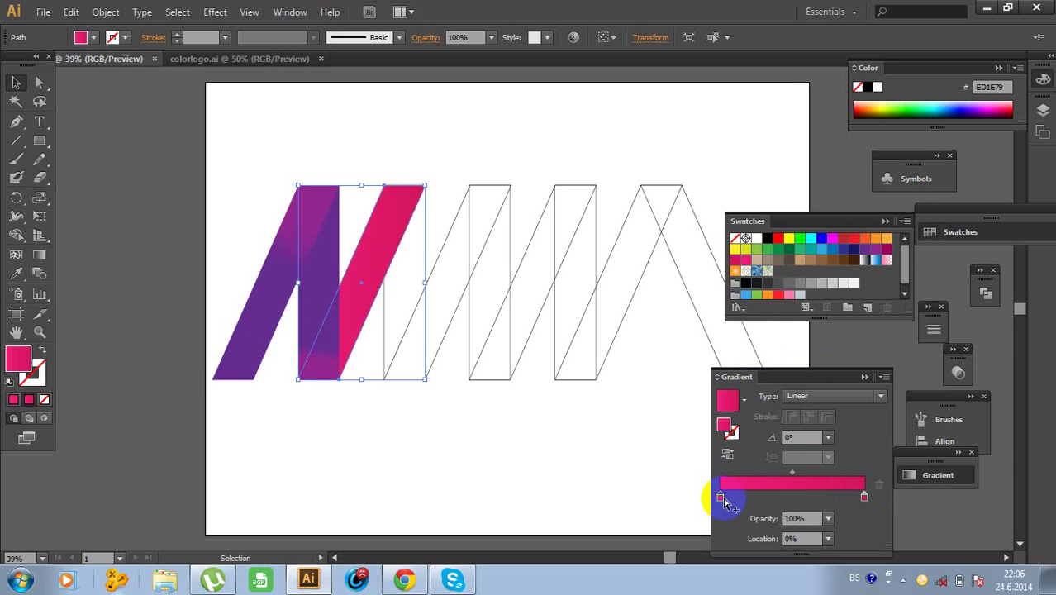
pyautogui.moveTo(724, 501); pyautogui.dragTo(738, 497)
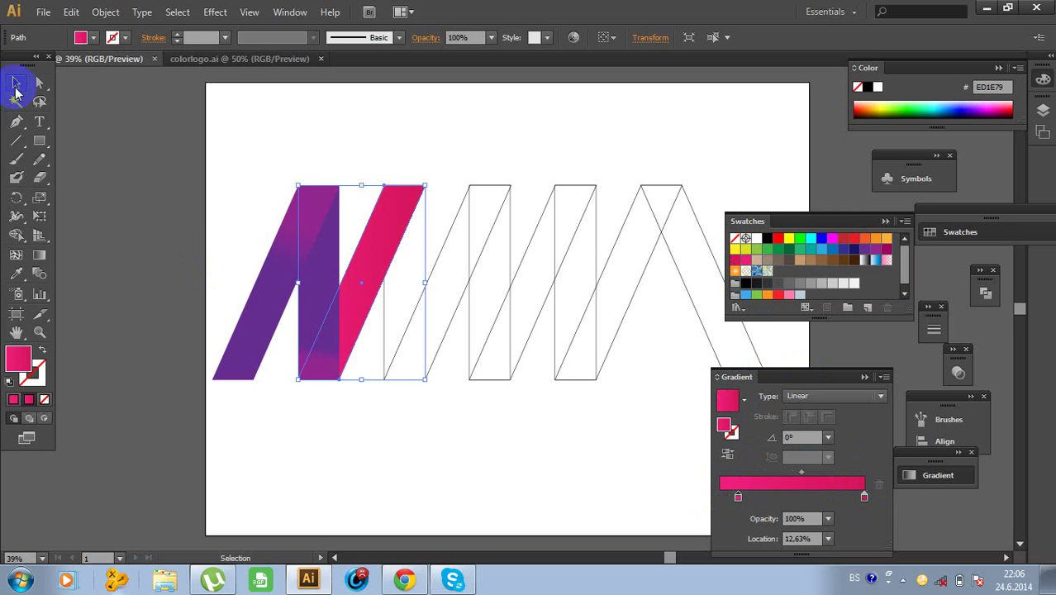
# Use Arrange > Bring to Front on the magenta stripe so it overlaps the purple bar.
pyautogui.click(385, 111)
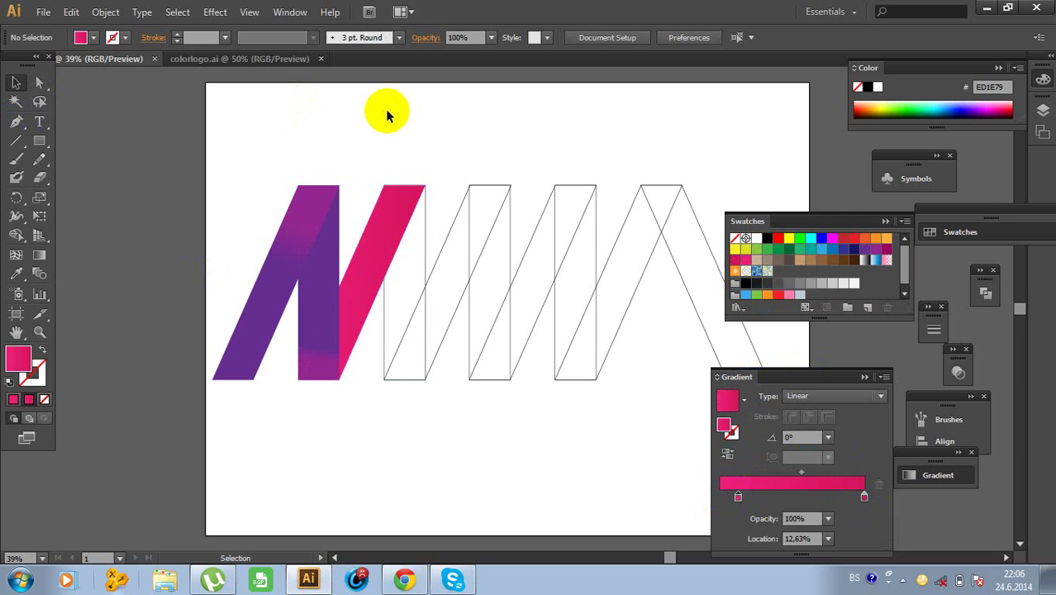
pyautogui.click(398, 242)
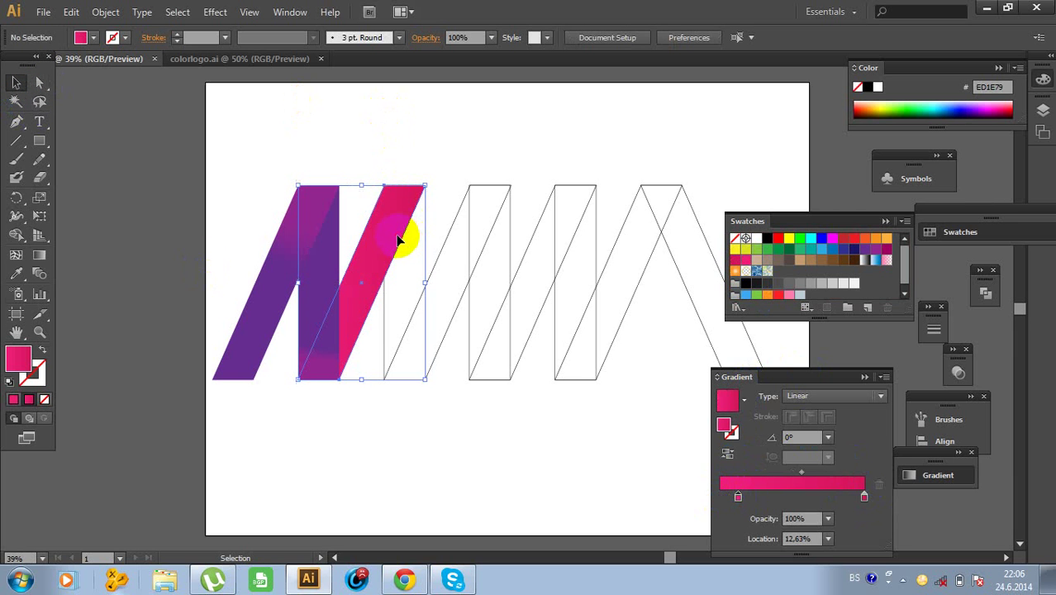
pyautogui.rightClick(398, 237)
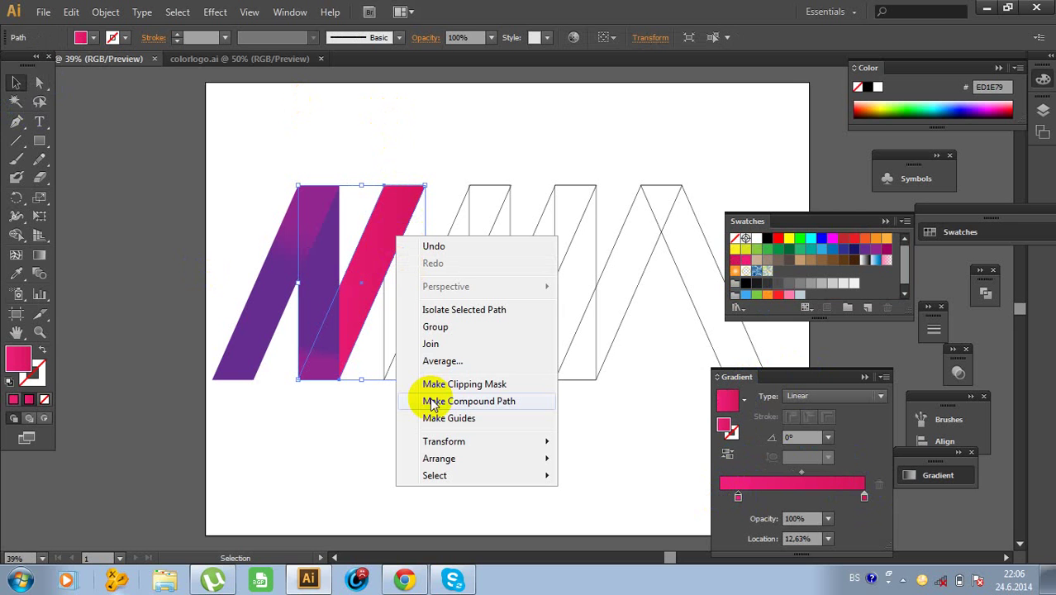
pyautogui.moveTo(431, 459)
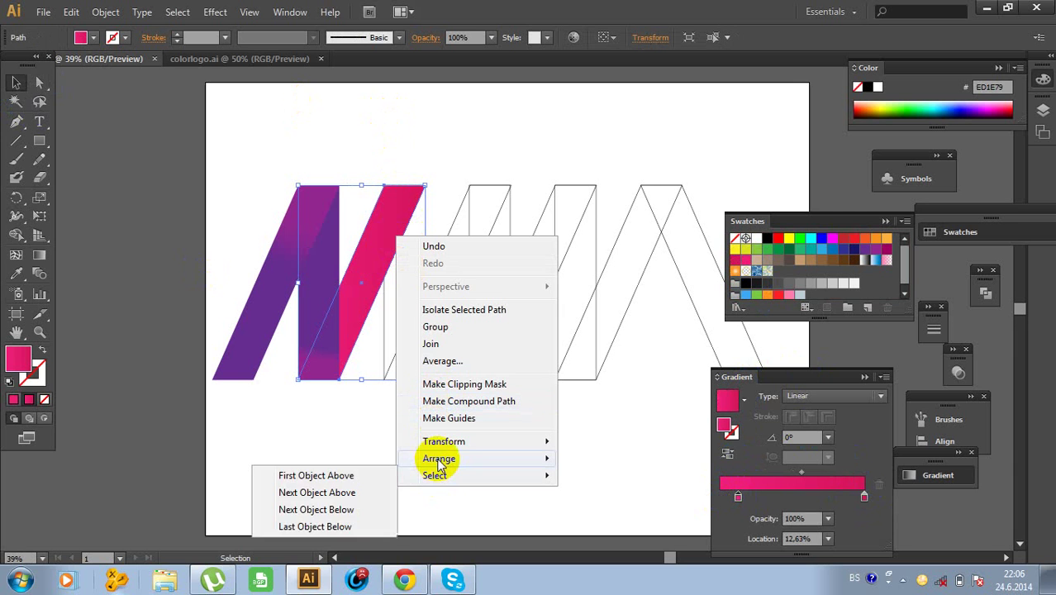
pyautogui.click(354, 459)
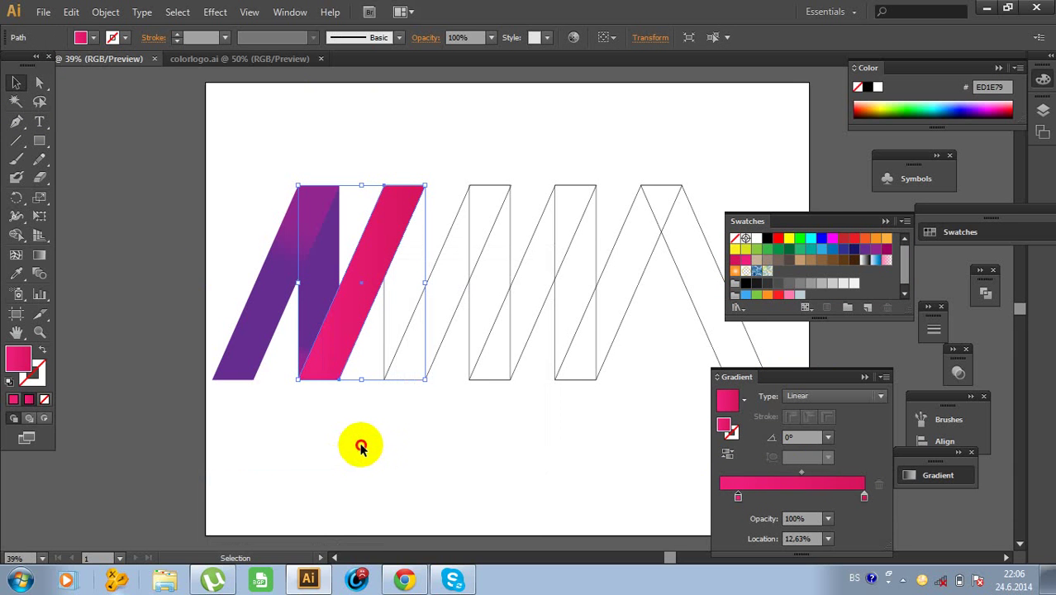
pyautogui.click(361, 446)
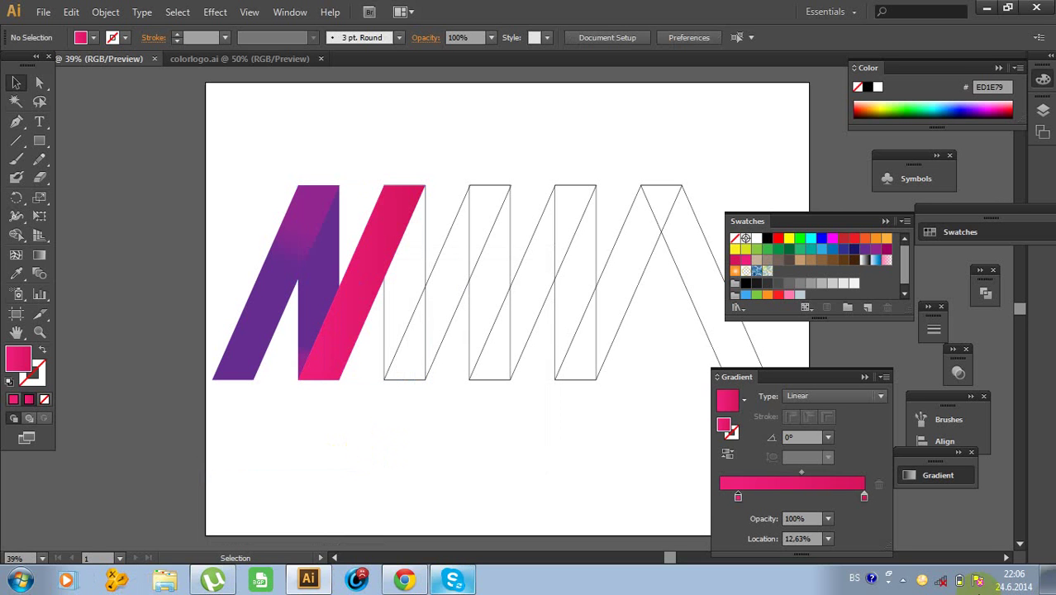
# Rotate the magenta stripe's gradient toward a diagonal with the Gradient tool.
pyautogui.click(39, 256)
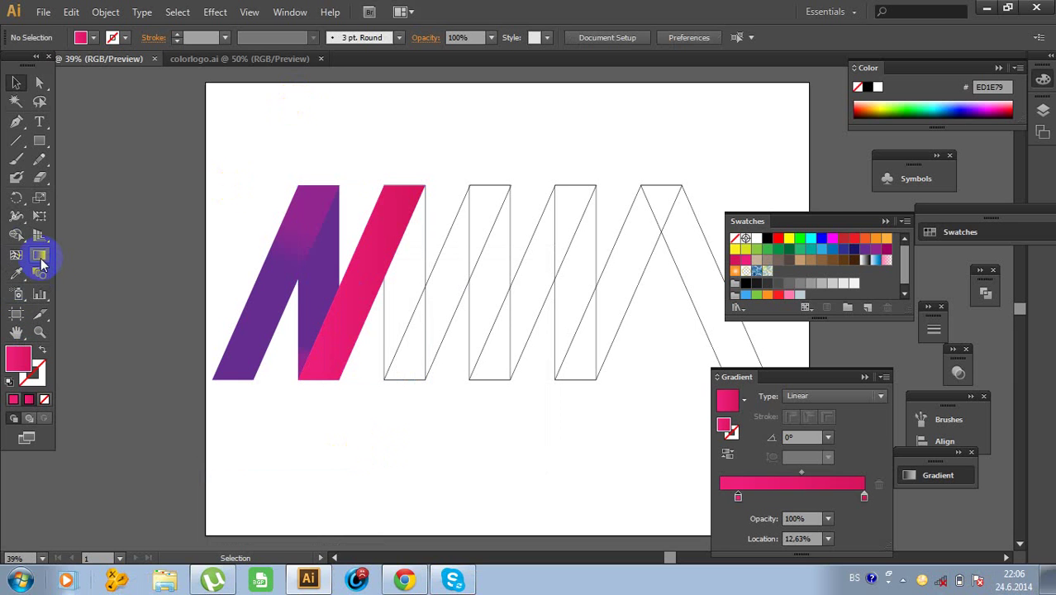
pyautogui.click(361, 276)
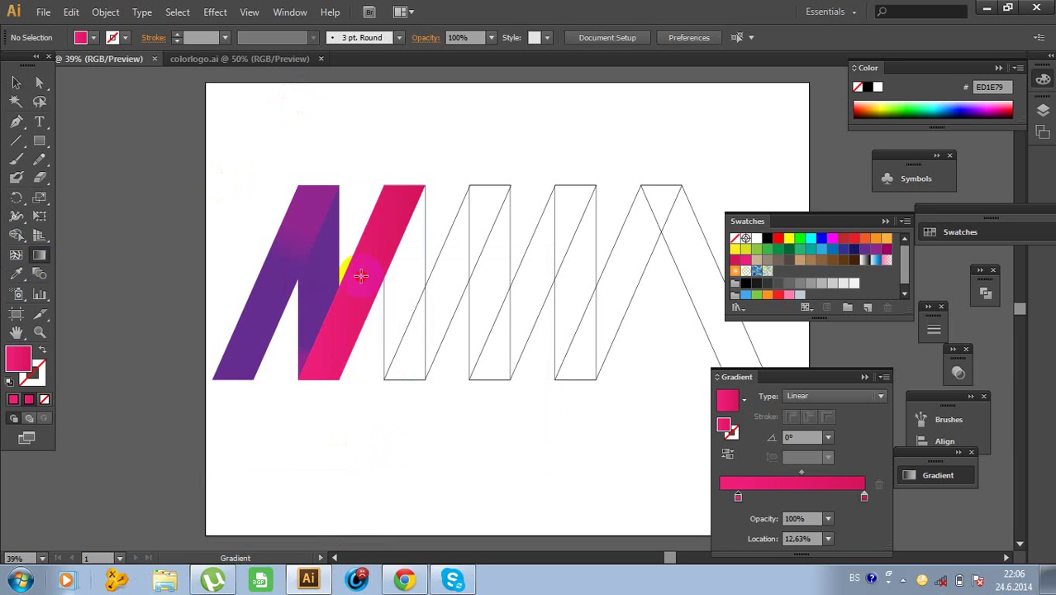
pyautogui.moveTo(422, 284); pyautogui.dragTo(425, 285)
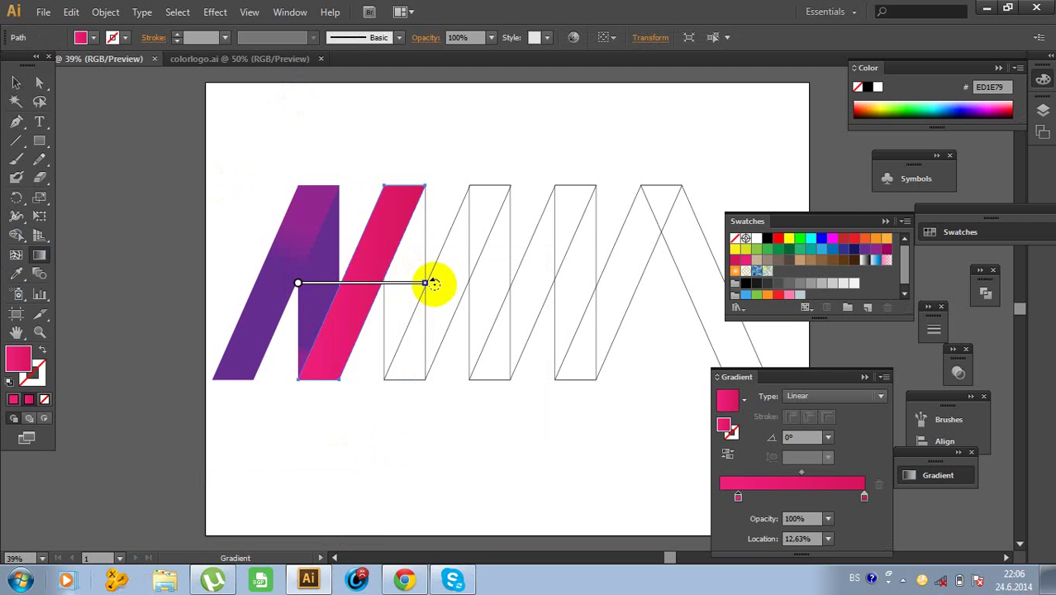
pyautogui.moveTo(436, 266)
pyautogui.mouseDown()
pyautogui.moveTo(412, 194)
pyautogui.moveTo(389, 177)
pyautogui.moveTo(397, 197)
pyautogui.moveTo(382, 177)
pyautogui.moveTo(372, 182)
pyautogui.moveTo(387, 197)
pyautogui.mouseUp()
pyautogui.click(17, 84)
pyautogui.click(350, 266)
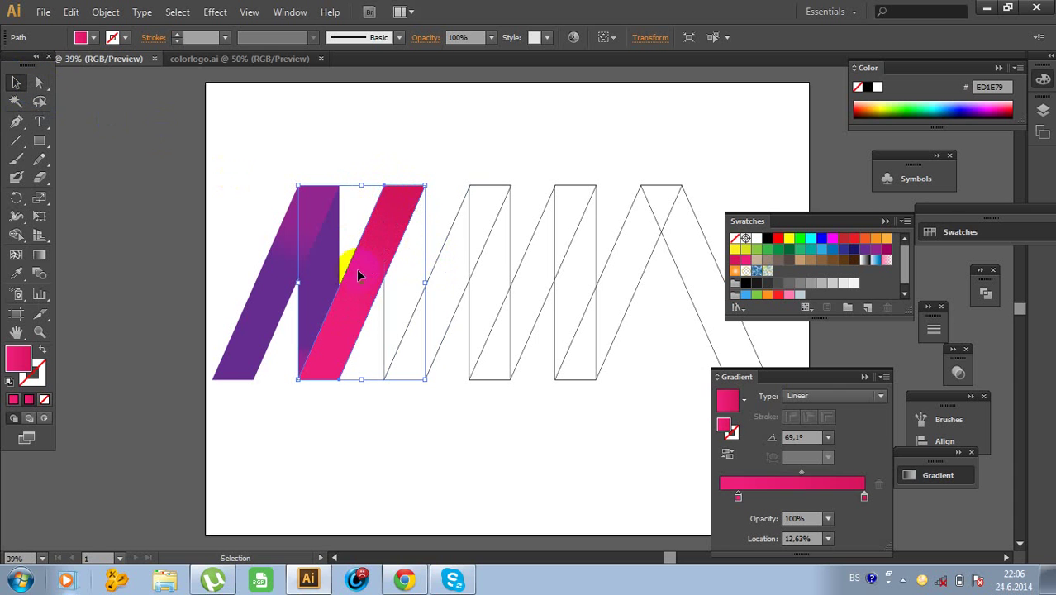
# Redraw the gradient along the stripe's slant at about -112°, deeper magenta toward the bottom.
pyautogui.click(39, 254)
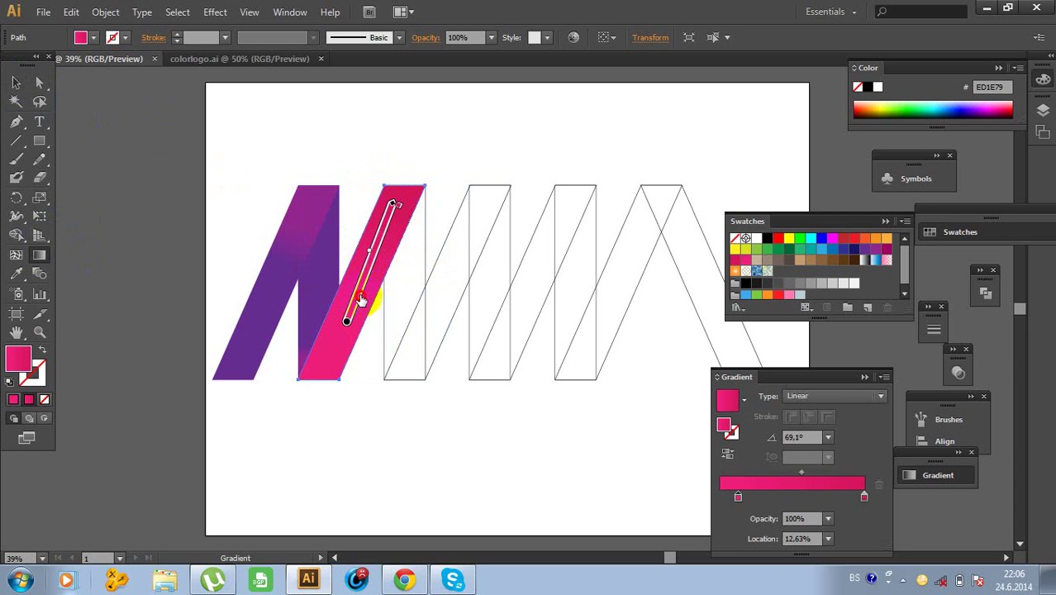
pyautogui.moveTo(364, 274); pyautogui.dragTo(415, 144)
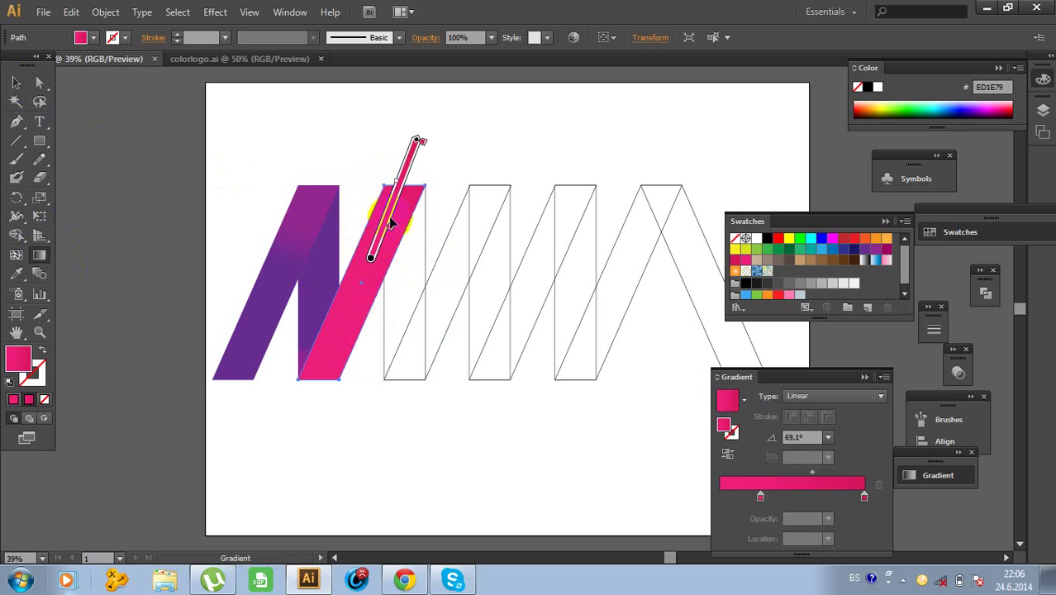
pyautogui.moveTo(383, 232); pyautogui.dragTo(402, 186)
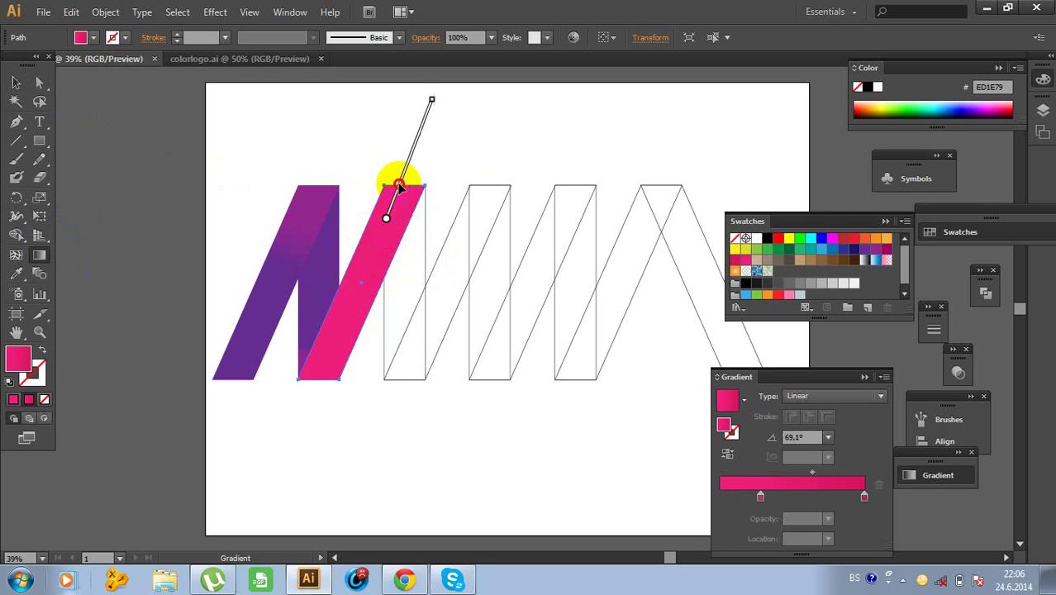
pyautogui.moveTo(437, 106); pyautogui.dragTo(433, 117)
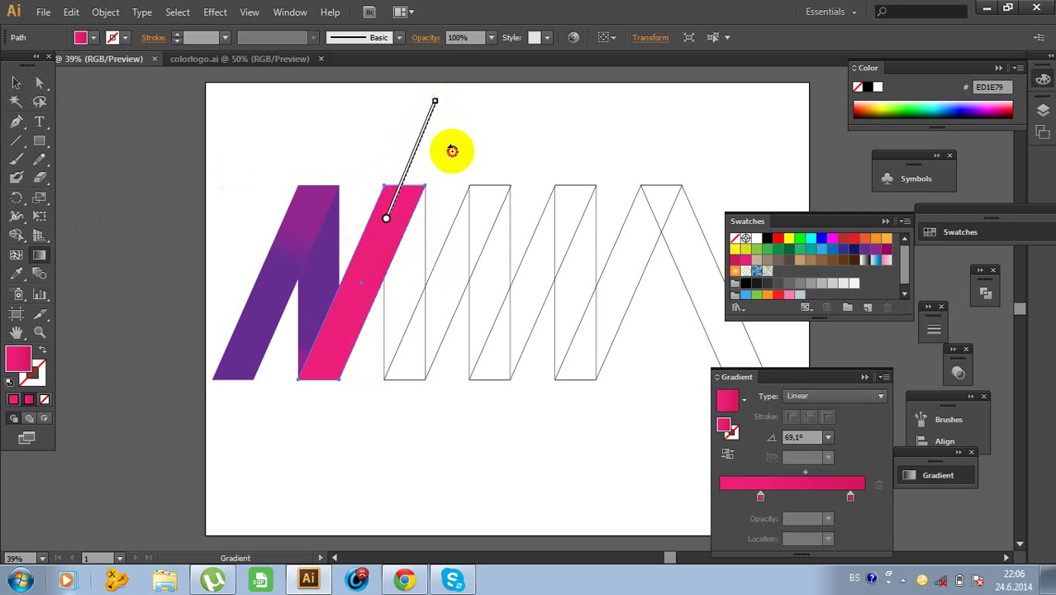
pyautogui.moveTo(386, 218)
pyautogui.mouseDown()
pyautogui.moveTo(366, 325)
pyautogui.moveTo(344, 332)
pyautogui.moveTo(385, 221)
pyautogui.mouseUp()
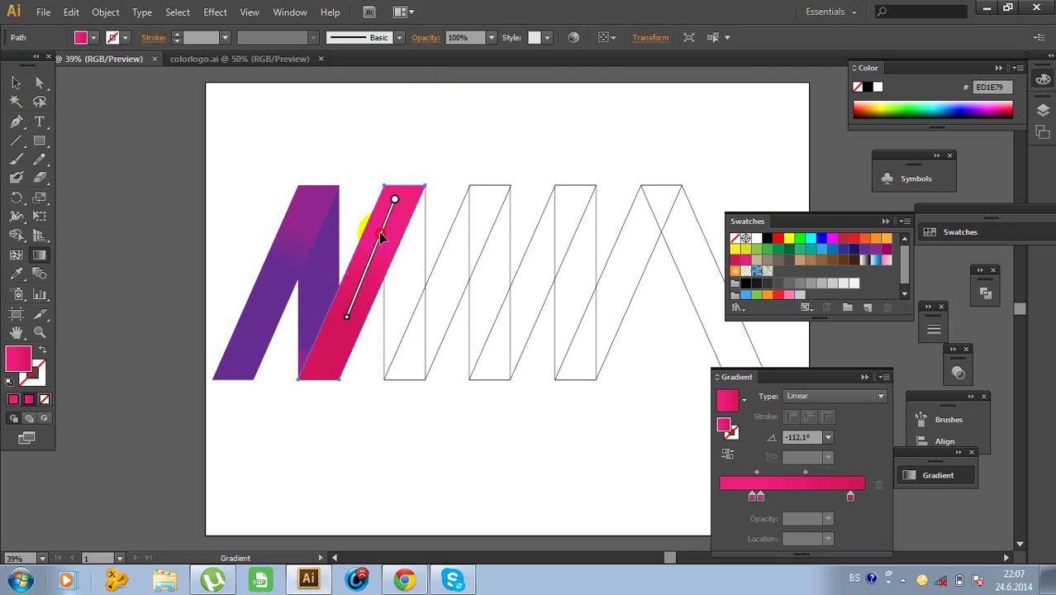
pyautogui.moveTo(378, 231); pyautogui.dragTo(392, 202)
pyautogui.click(15, 82)
pyautogui.click(430, 119)
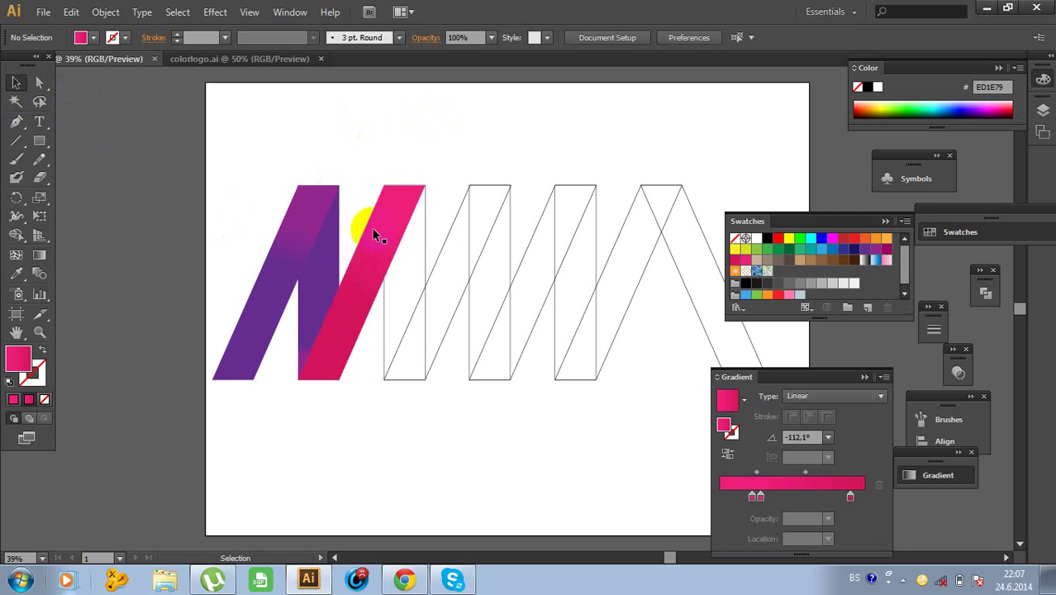
pyautogui.click(424, 263)
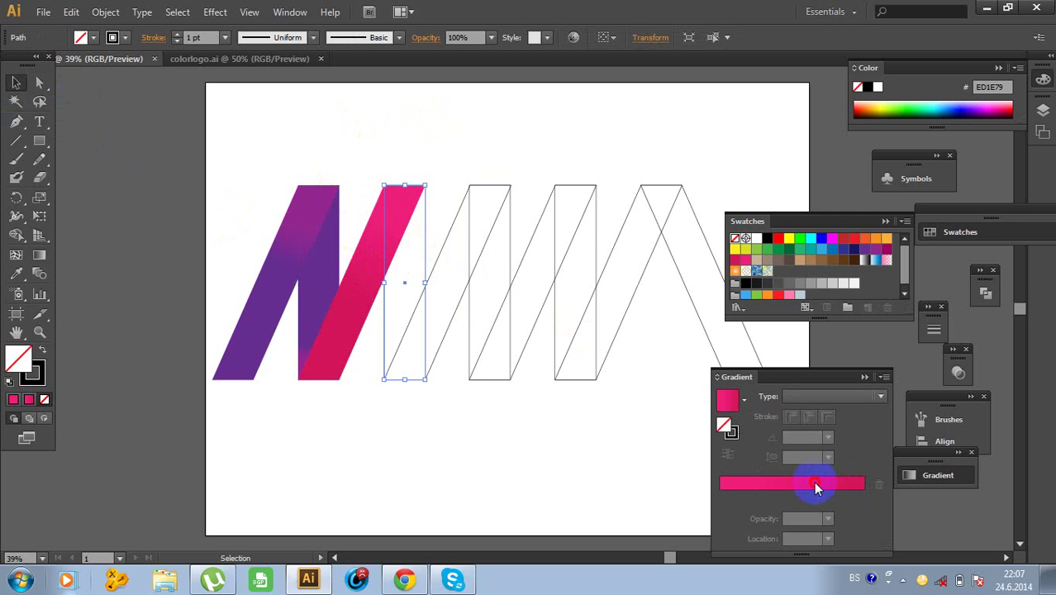
# Fill the upright stripe with the pink gradient and remove its black outline.
pyautogui.click(813, 485)
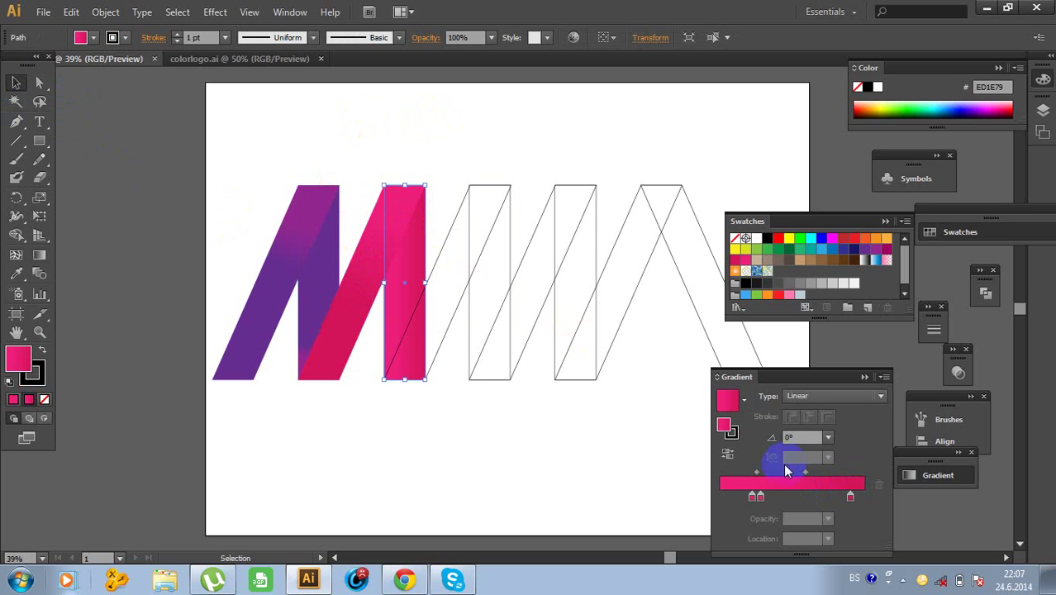
pyautogui.click(40, 378)
pyautogui.click(46, 398)
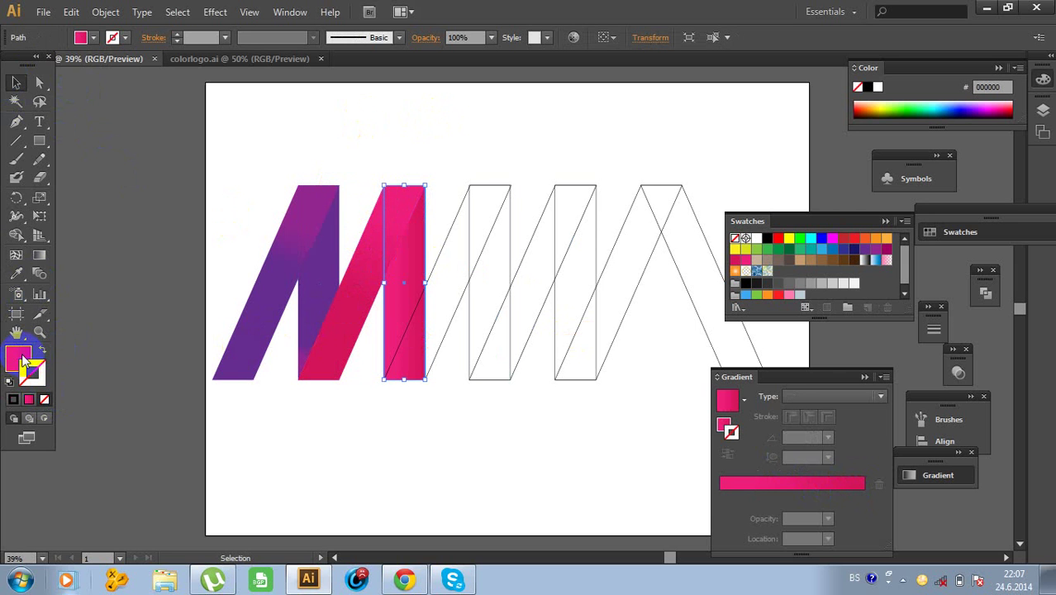
pyautogui.click(23, 361)
# Angle the upright stripe's gradient to 75.6° with the Gradient tool, then deselect.
pyautogui.click(40, 256)
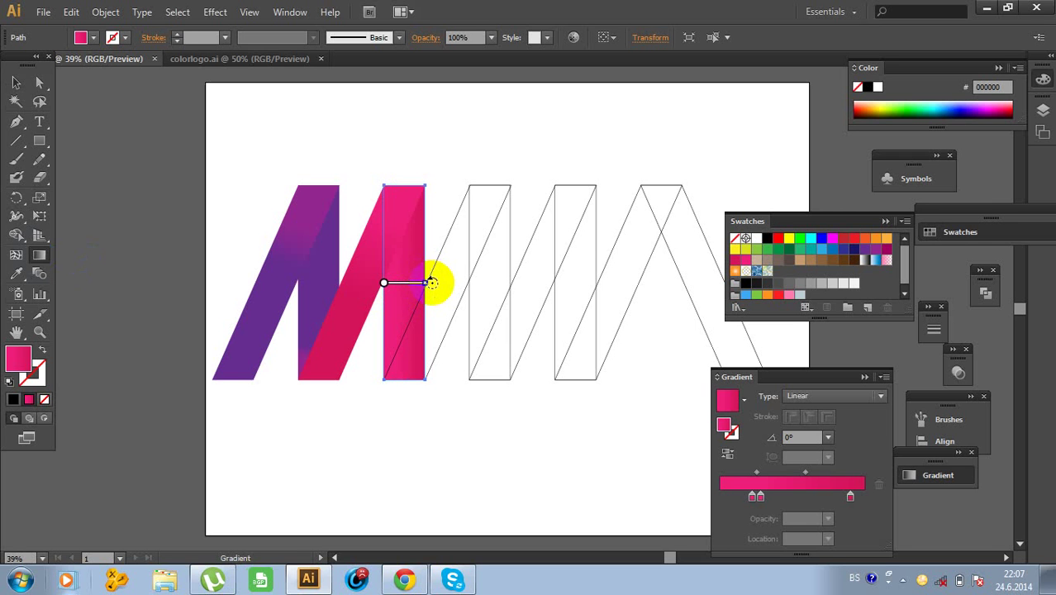
pyautogui.moveTo(427, 283)
pyautogui.mouseDown()
pyautogui.moveTo(422, 244)
pyautogui.moveTo(396, 236)
pyautogui.mouseUp()
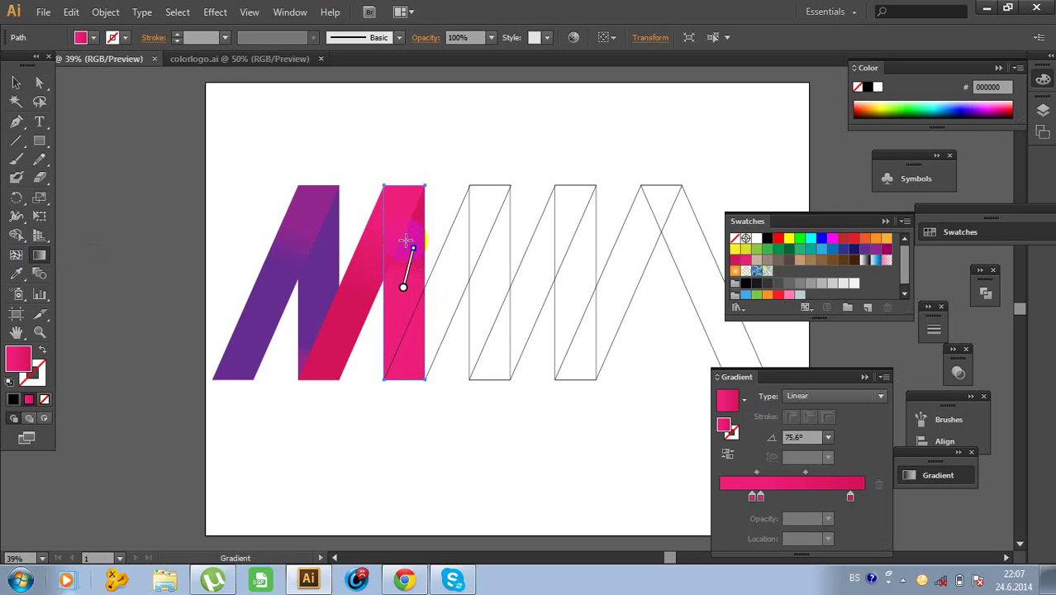
pyautogui.moveTo(408, 261)
pyautogui.moveTo(406, 286)
pyautogui.mouseDown()
pyautogui.moveTo(405, 320)
pyautogui.moveTo(395, 318)
pyautogui.moveTo(389, 333)
pyautogui.mouseUp()
pyautogui.click(15, 83)
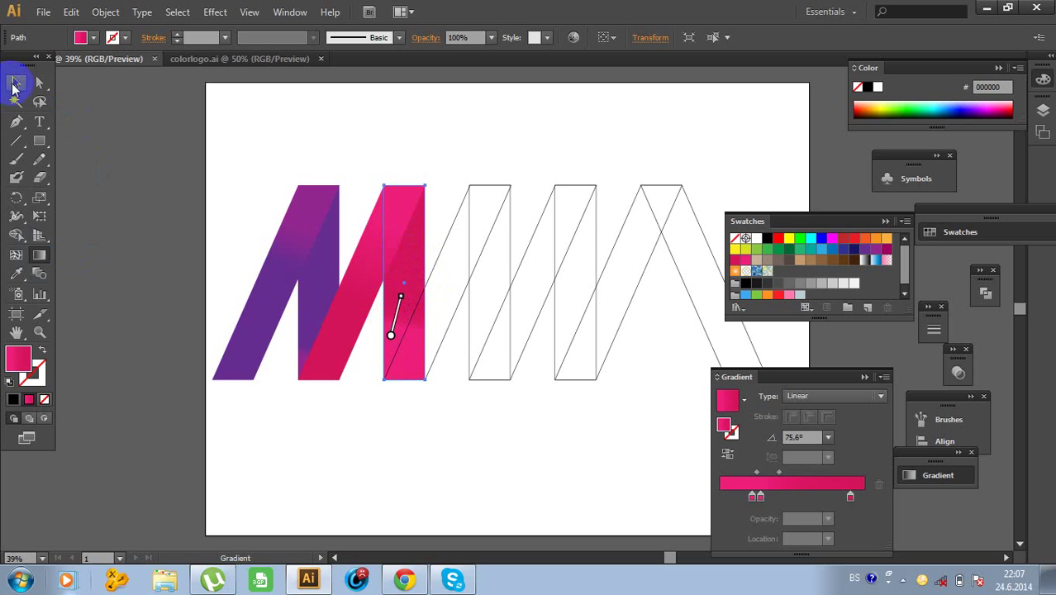
pyautogui.click(238, 147)
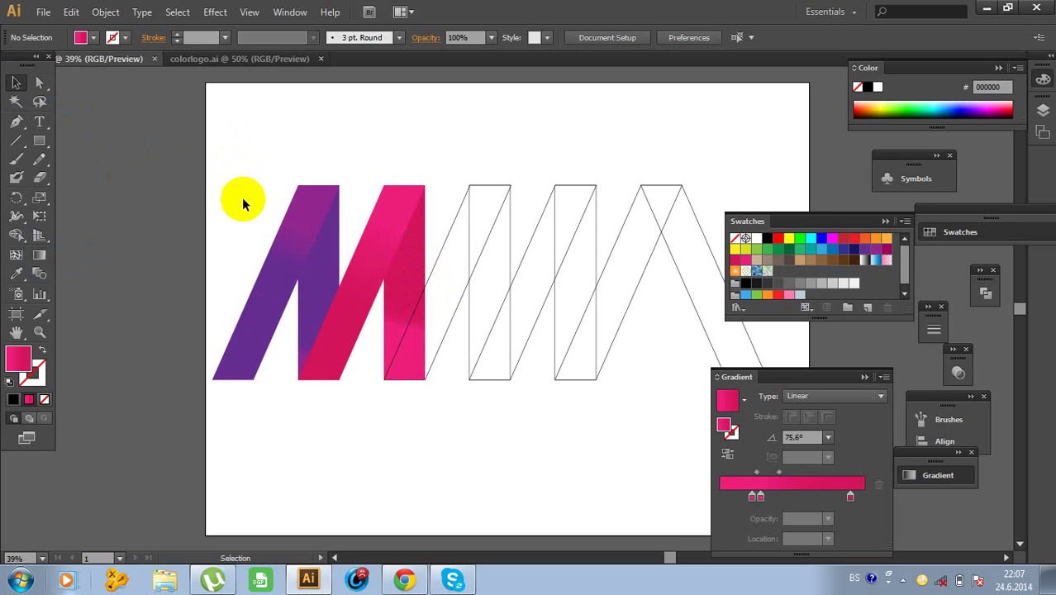
# Fill the next slanted stripe with an orange-to-red linear gradient, checking colorlogo.ai for reference.
pyautogui.click(453, 324)
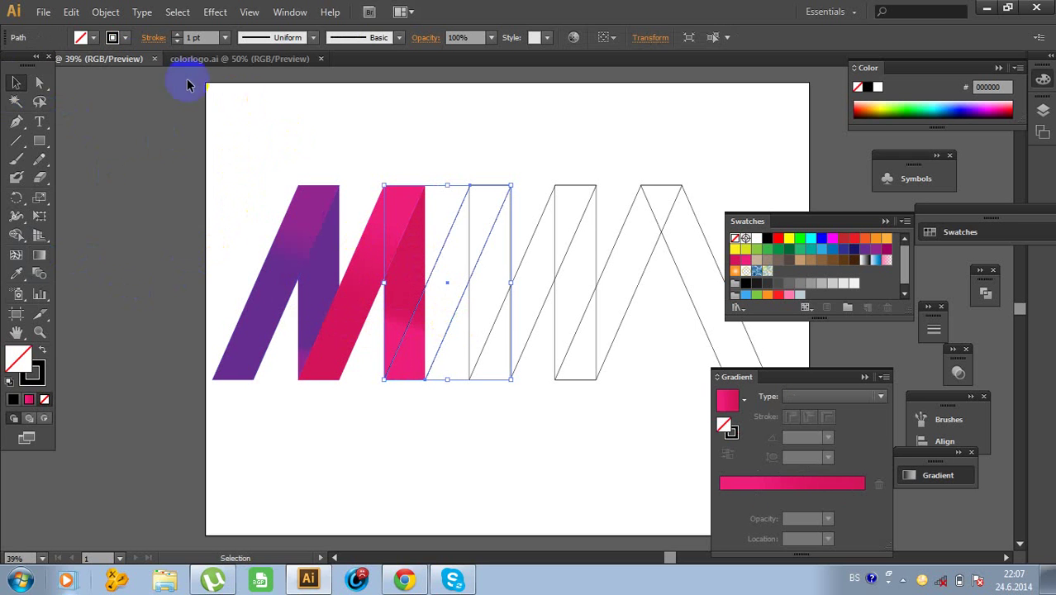
pyautogui.click(206, 63)
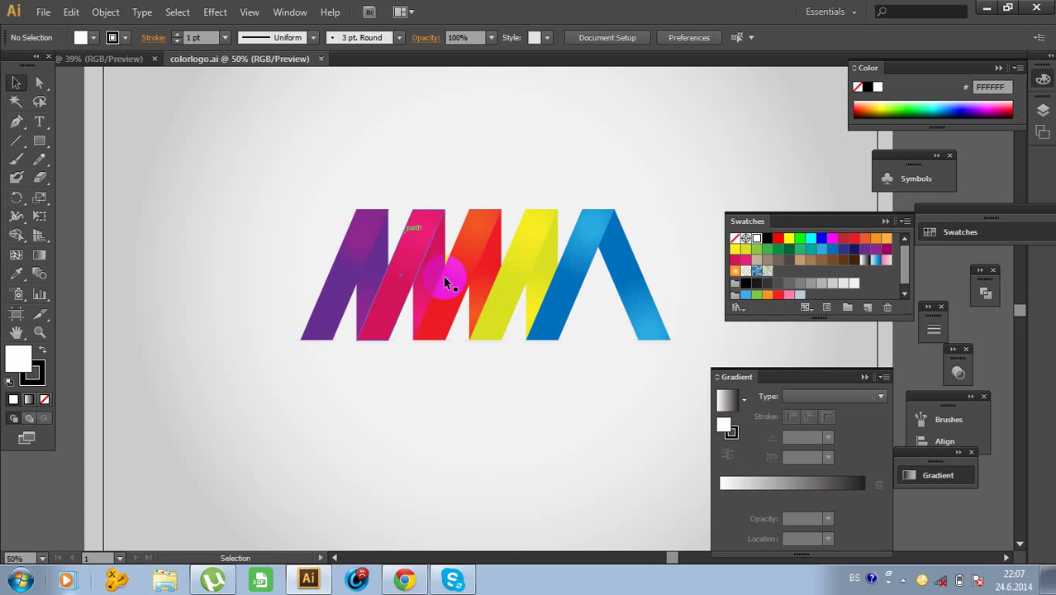
pyautogui.click(82, 62)
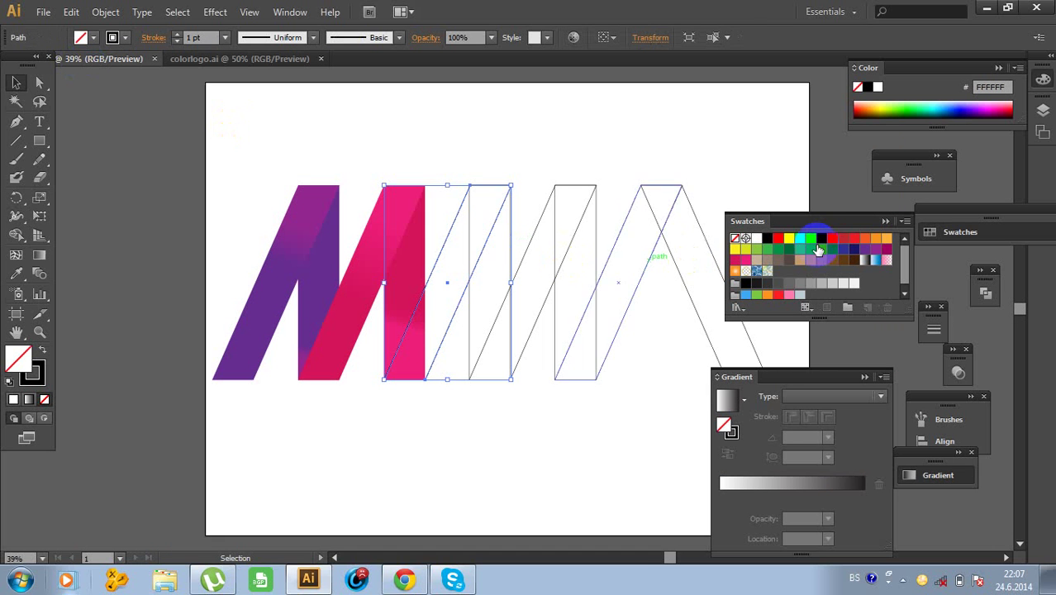
pyautogui.click(819, 486)
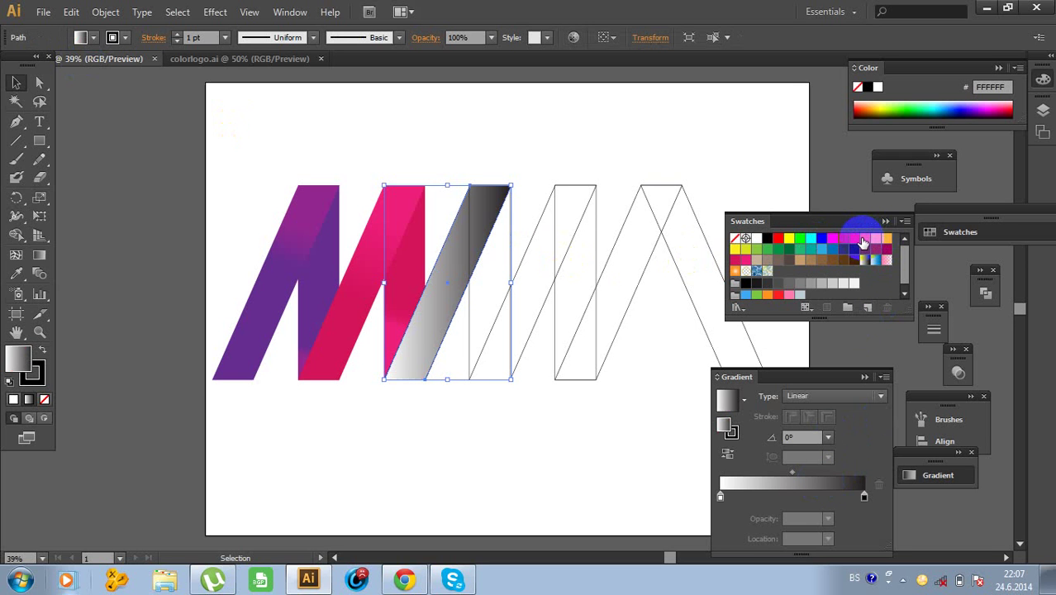
pyautogui.moveTo(854, 239); pyautogui.dragTo(865, 496)
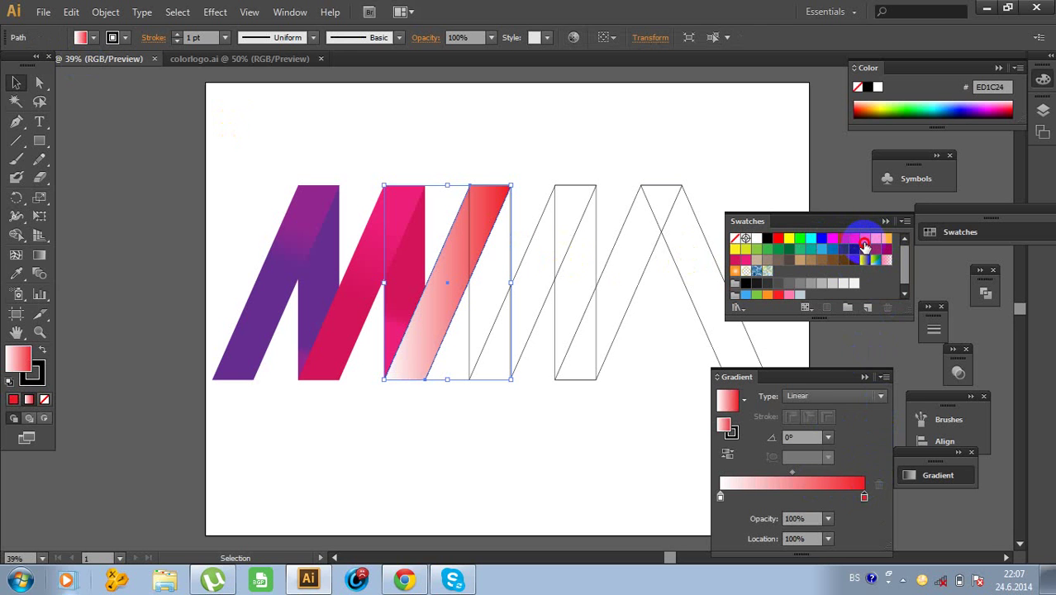
pyautogui.moveTo(865, 245)
pyautogui.mouseDown()
pyautogui.moveTo(721, 497)
pyautogui.moveTo(738, 498)
pyautogui.mouseUp()
# Set the third stripe's stroke to None, keeping the fill active.
pyautogui.click(33, 376)
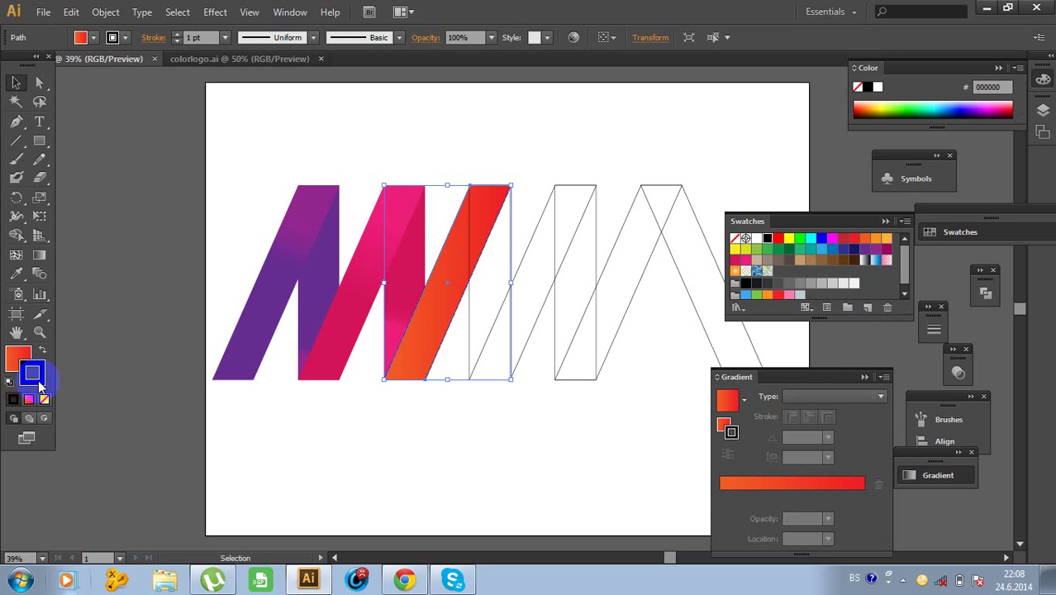
pyautogui.click(44, 399)
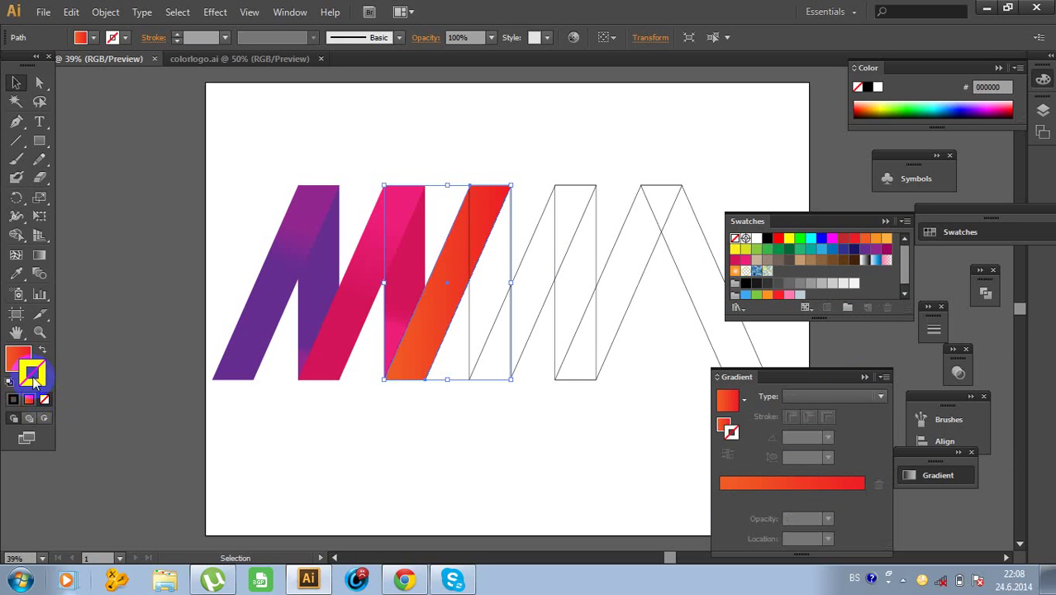
pyautogui.click(20, 359)
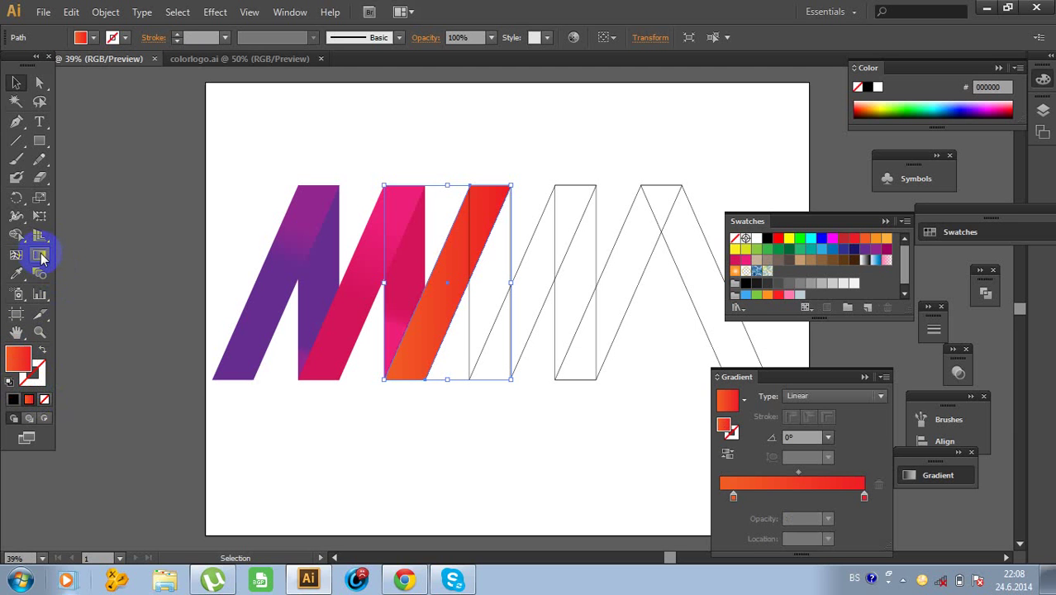
# Re-angle the stripe's gradient to -114.9°, red at the bottom fading to orange on top.
pyautogui.click(40, 256)
pyautogui.moveTo(509, 279); pyautogui.dragTo(514, 281)
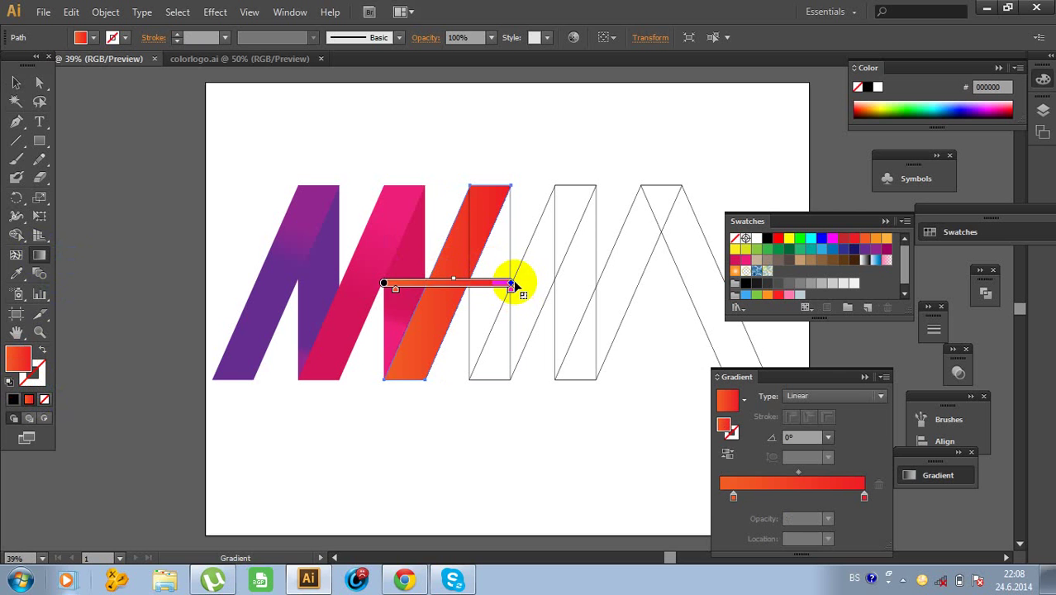
pyautogui.moveTo(514, 281)
pyautogui.mouseDown()
pyautogui.moveTo(491, 217)
pyautogui.moveTo(464, 184)
pyautogui.moveTo(485, 199)
pyautogui.mouseUp()
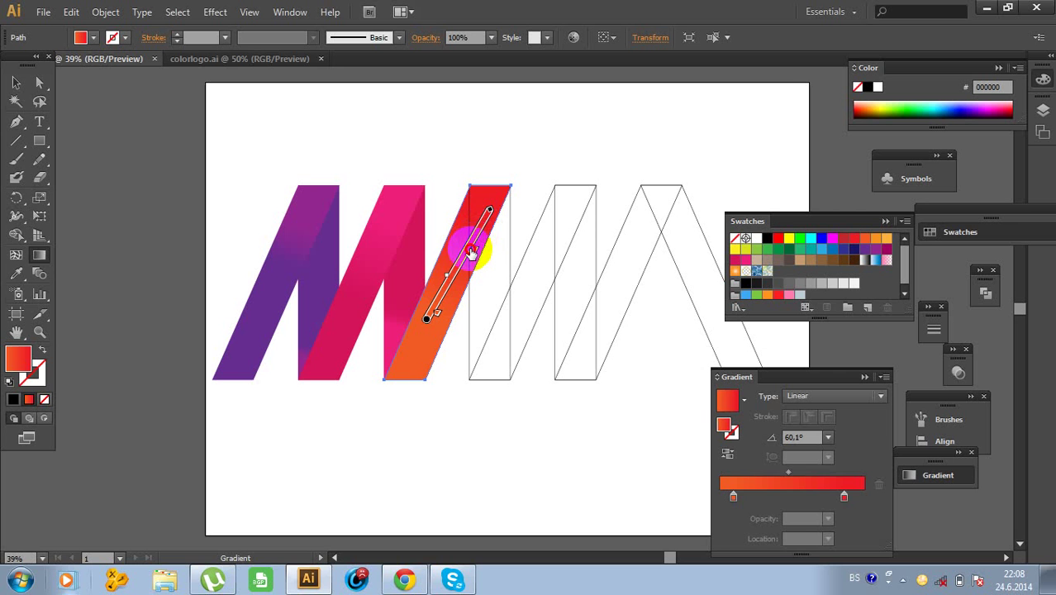
pyautogui.moveTo(479, 228); pyautogui.dragTo(474, 256)
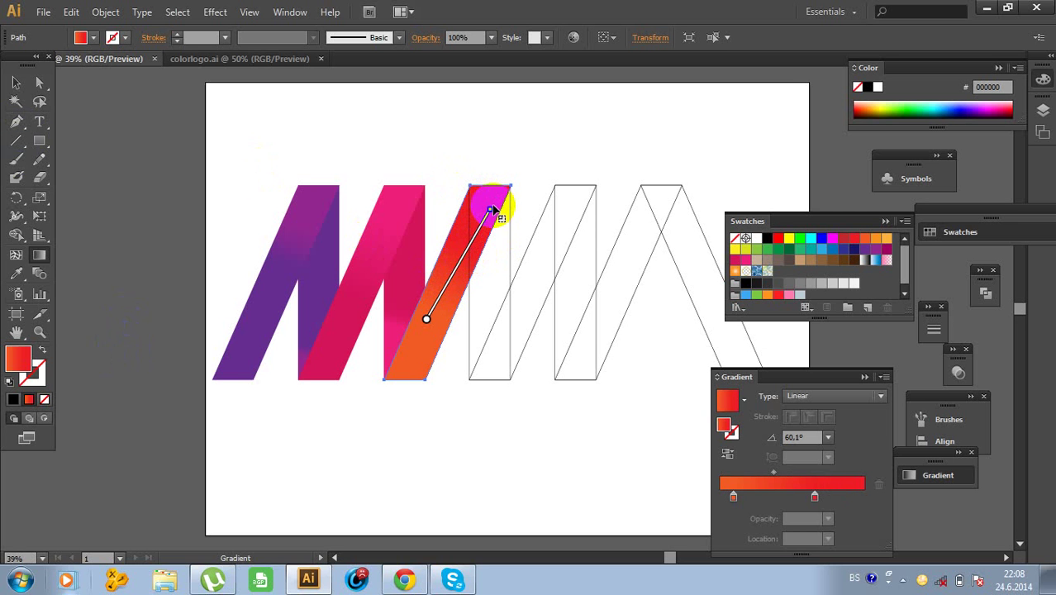
pyautogui.moveTo(491, 212)
pyautogui.mouseDown()
pyautogui.moveTo(476, 292)
pyautogui.moveTo(401, 358)
pyautogui.moveTo(373, 433)
pyautogui.mouseUp()
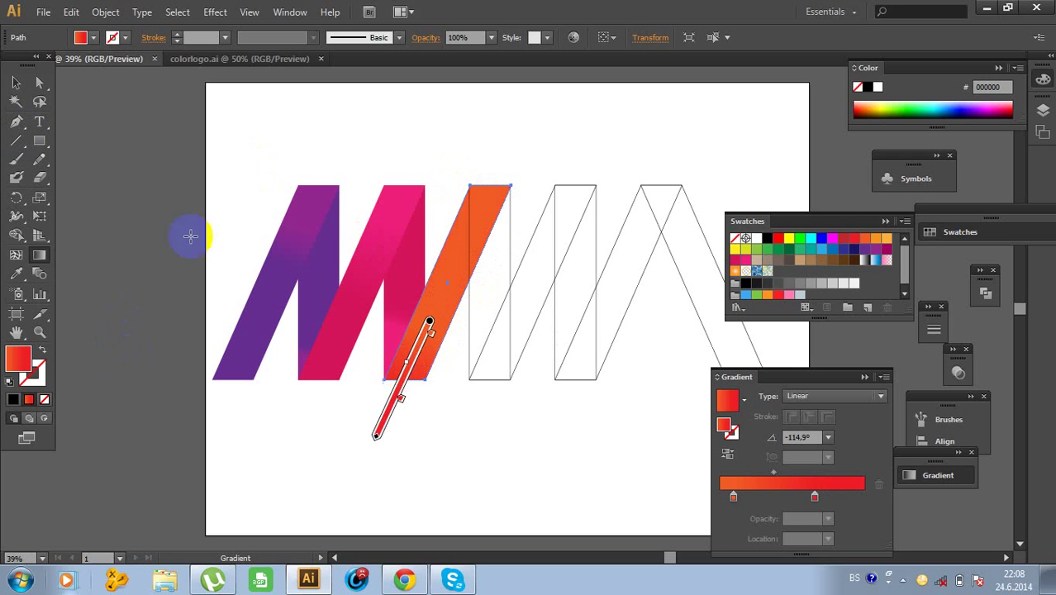
pyautogui.click(17, 83)
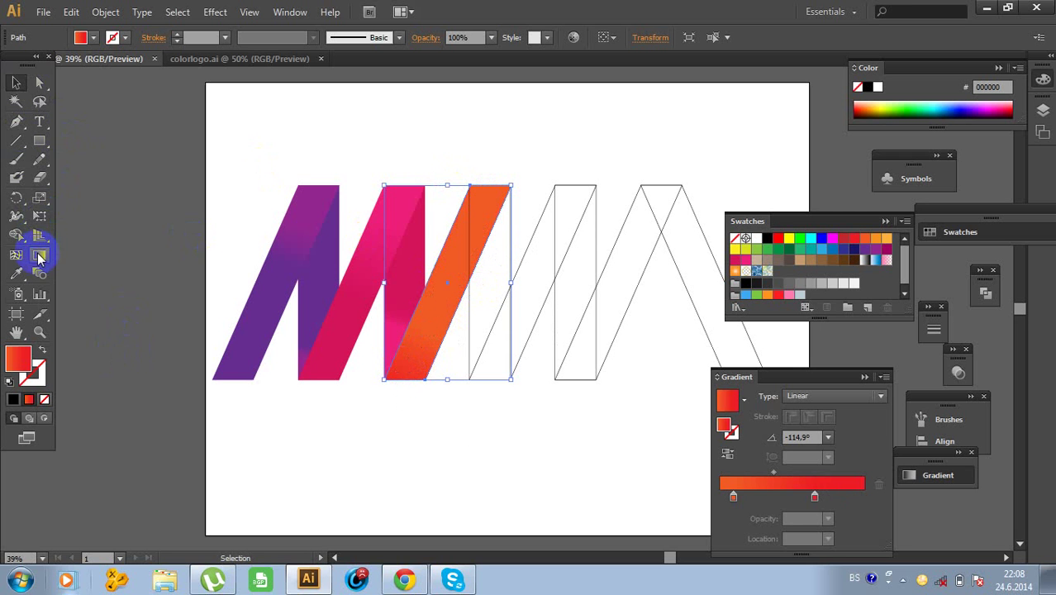
pyautogui.click(39, 254)
pyautogui.moveTo(431, 315)
pyautogui.mouseDown()
pyautogui.moveTo(464, 229)
pyautogui.moveTo(463, 252)
pyautogui.mouseUp()
pyautogui.click(16, 83)
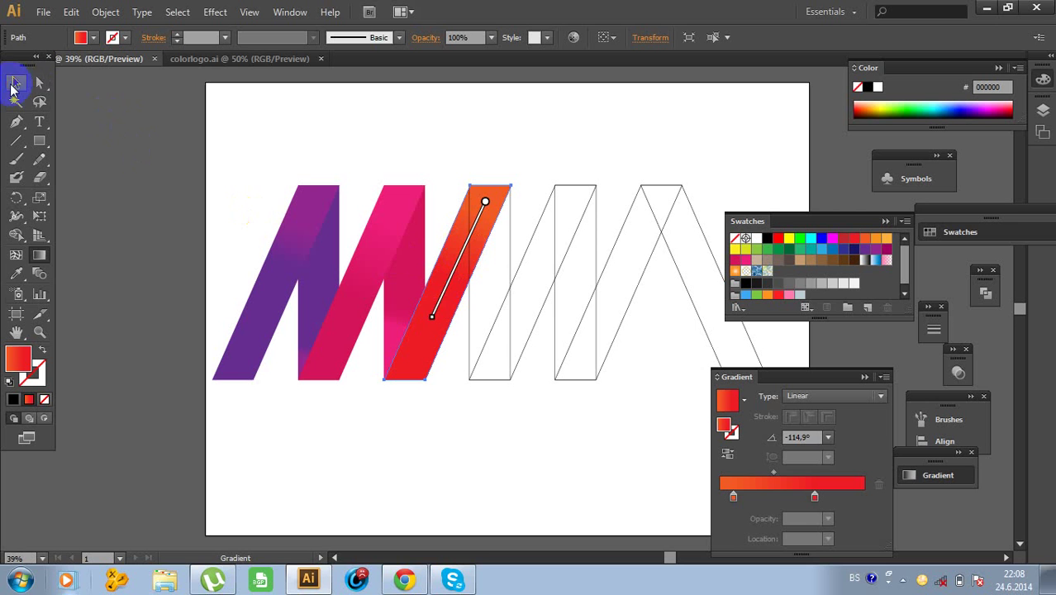
pyautogui.click(520, 163)
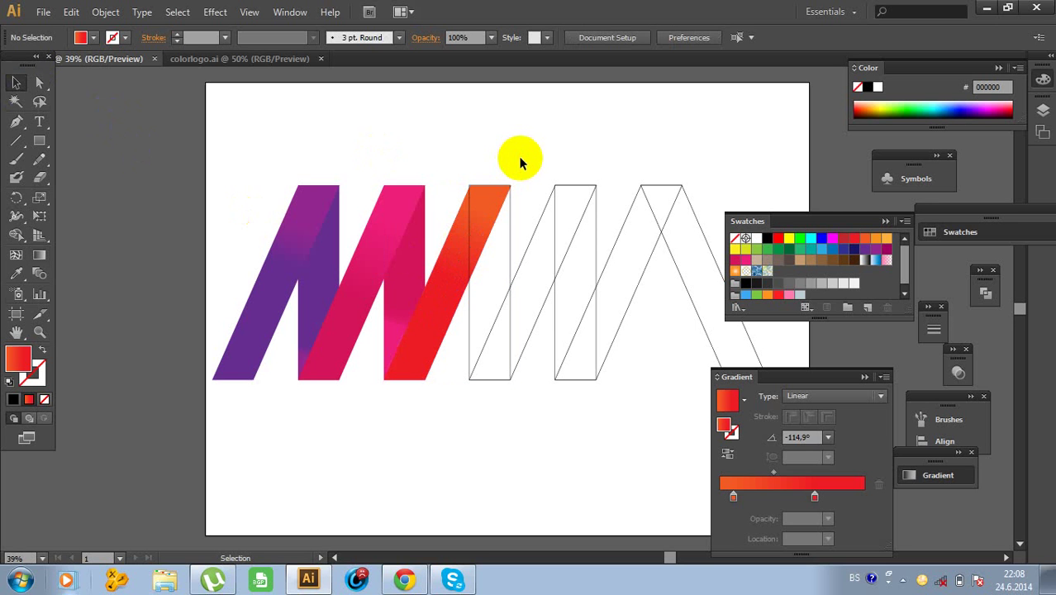
# Fill the empty vertical bar with the orange-red gradient and remove its outline.
pyautogui.click(513, 241)
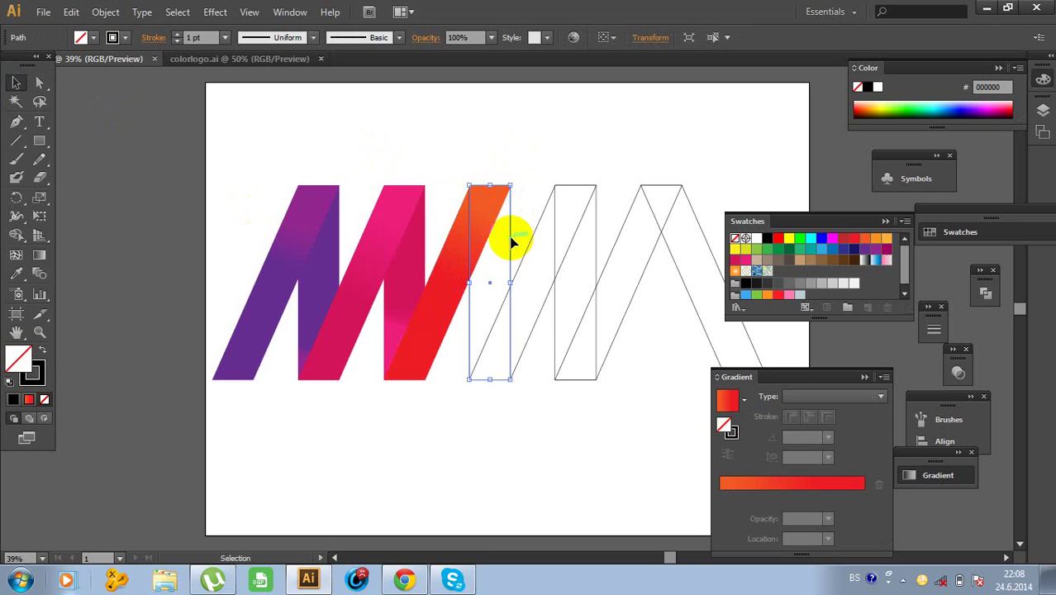
pyautogui.click(823, 488)
pyautogui.click(813, 489)
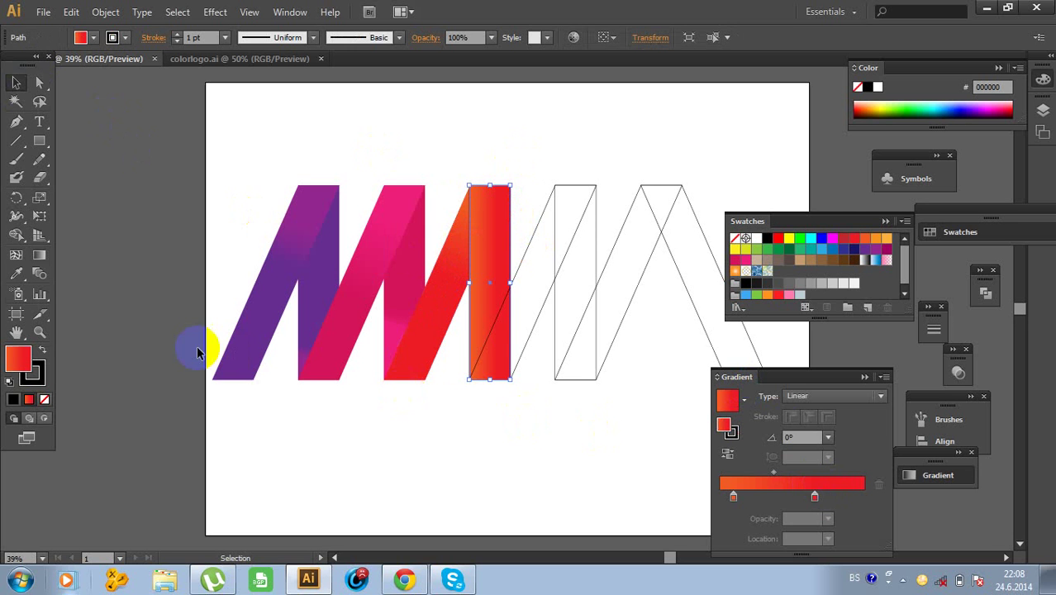
pyautogui.click(33, 372)
pyautogui.click(46, 399)
pyautogui.click(21, 370)
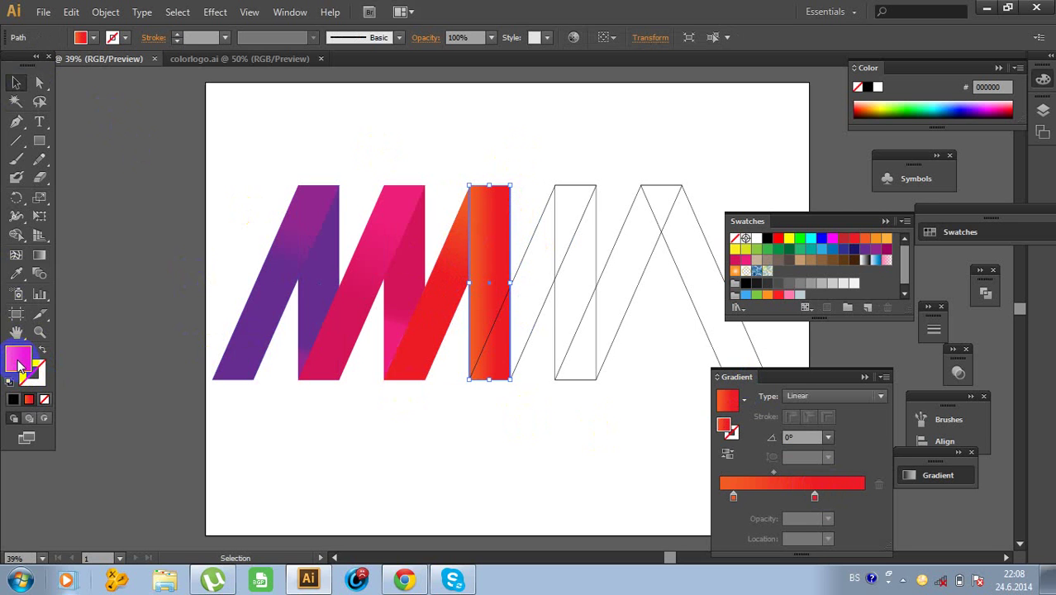
# Turn the bar's gradient vertical at 88.9°, shifting the blend lower, then deselect.
pyautogui.click(42, 257)
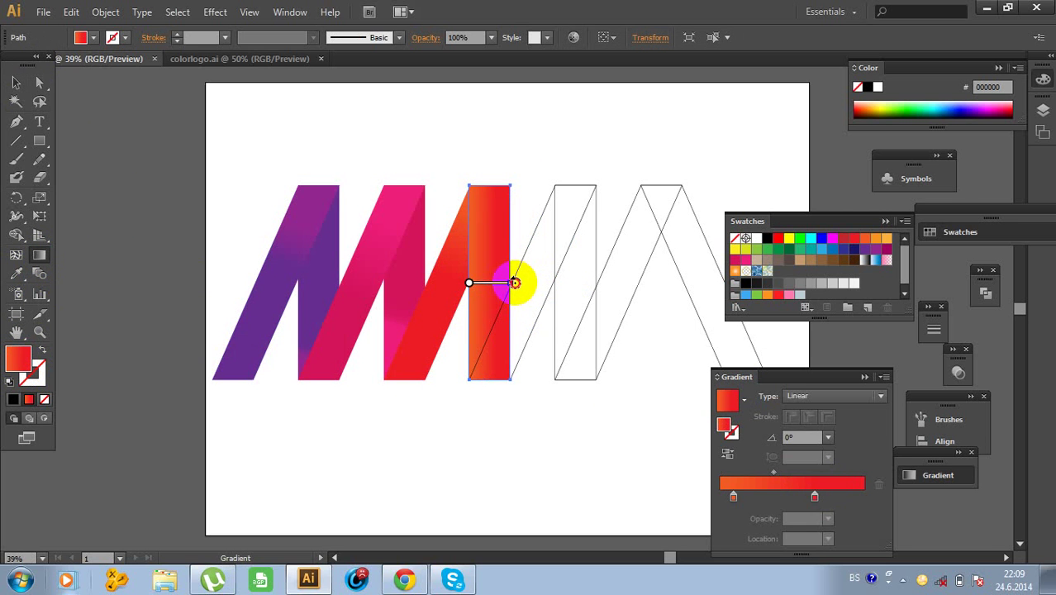
pyautogui.moveTo(514, 282)
pyautogui.mouseDown()
pyautogui.moveTo(504, 226)
pyautogui.moveTo(490, 220)
pyautogui.moveTo(503, 252)
pyautogui.moveTo(489, 237)
pyautogui.mouseUp()
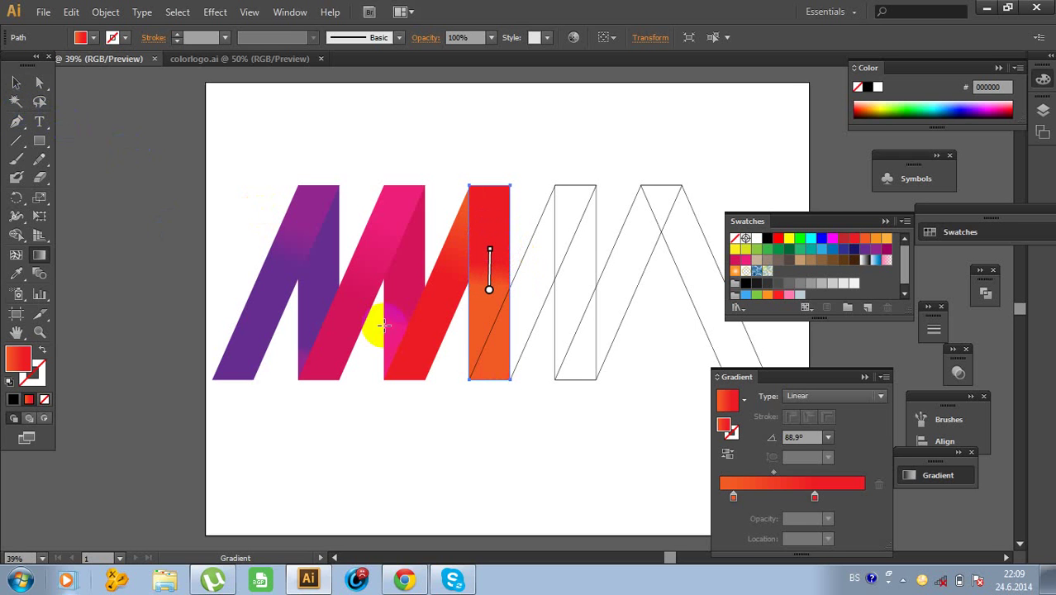
pyautogui.moveTo(490, 279); pyautogui.dragTo(489, 323)
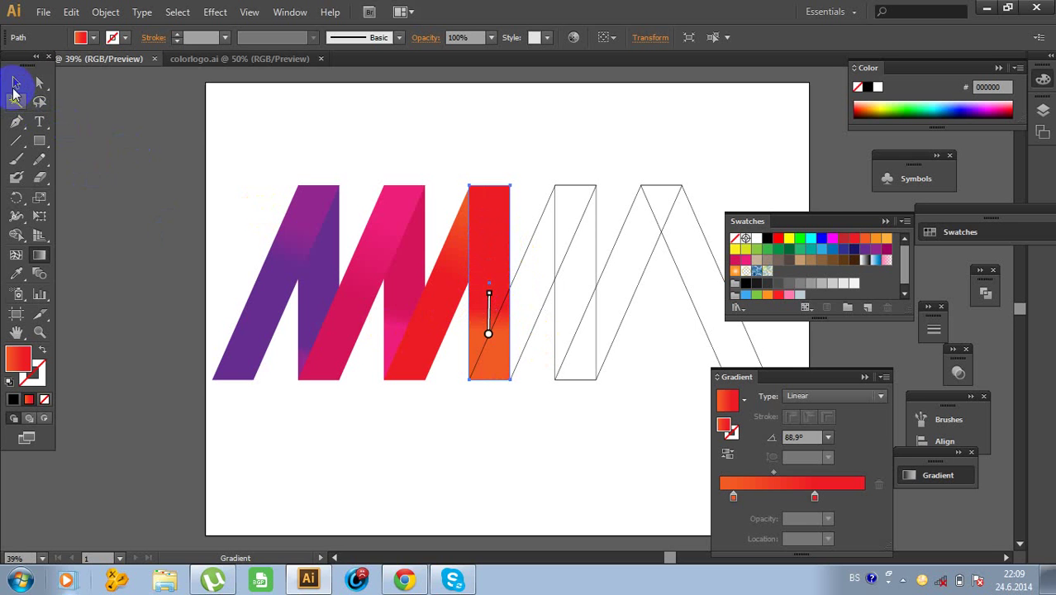
pyautogui.click(15, 82)
pyautogui.click(492, 134)
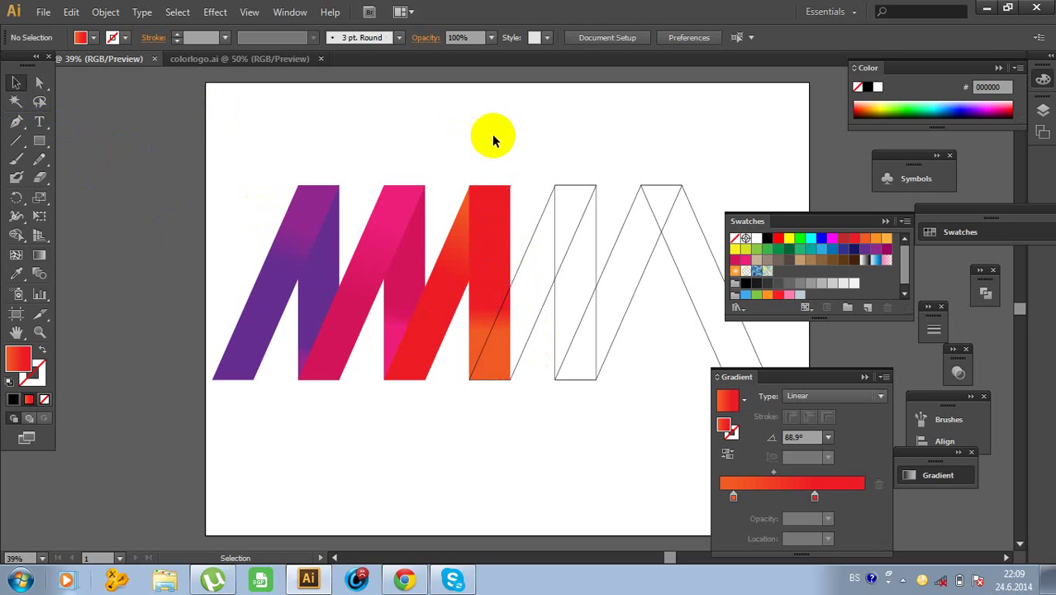
# Send the red vertical bar to the back, behind the orange-to-red slanted stripe.
pyautogui.click(492, 249)
pyautogui.rightClick(492, 247)
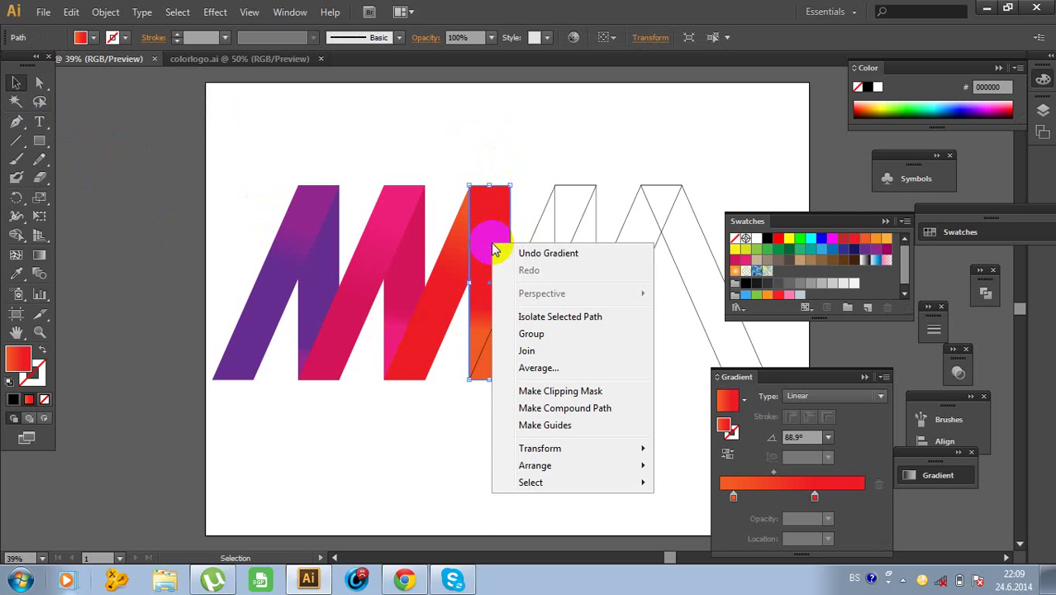
pyautogui.moveTo(537, 466)
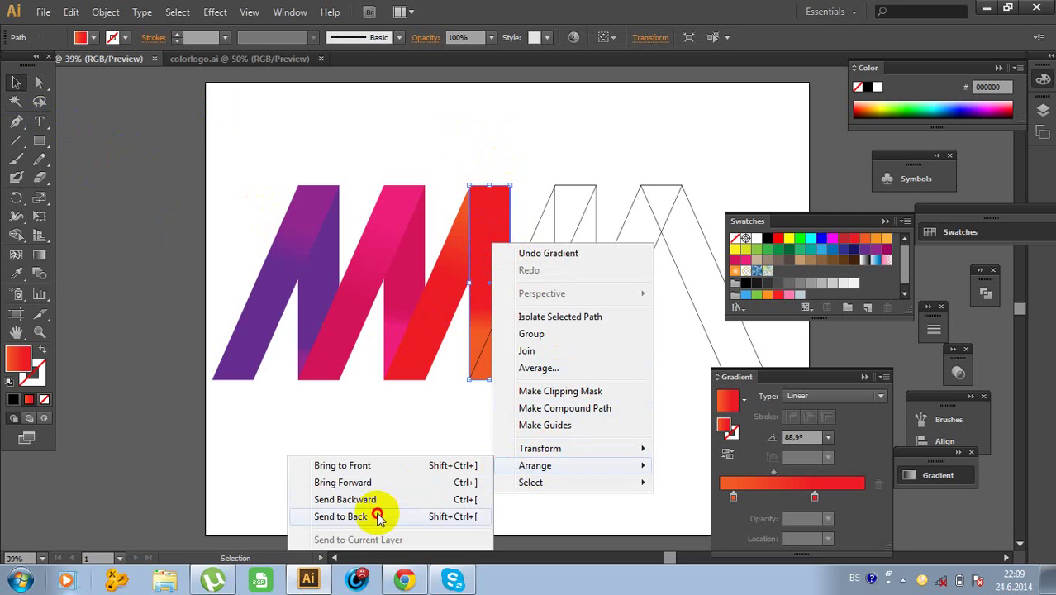
pyautogui.click(385, 515)
pyautogui.click(439, 427)
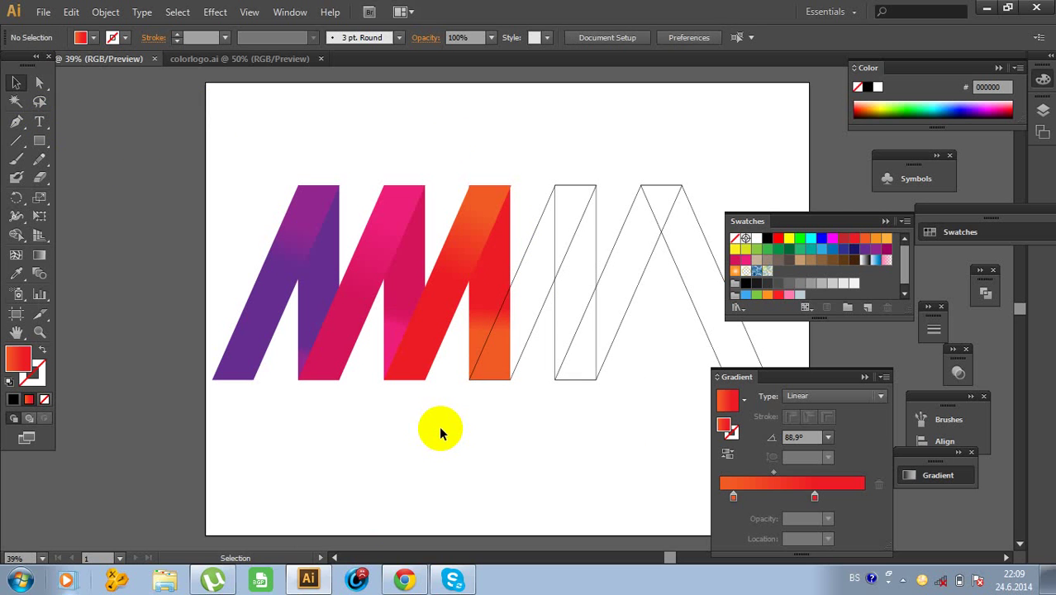
pyautogui.click(538, 321)
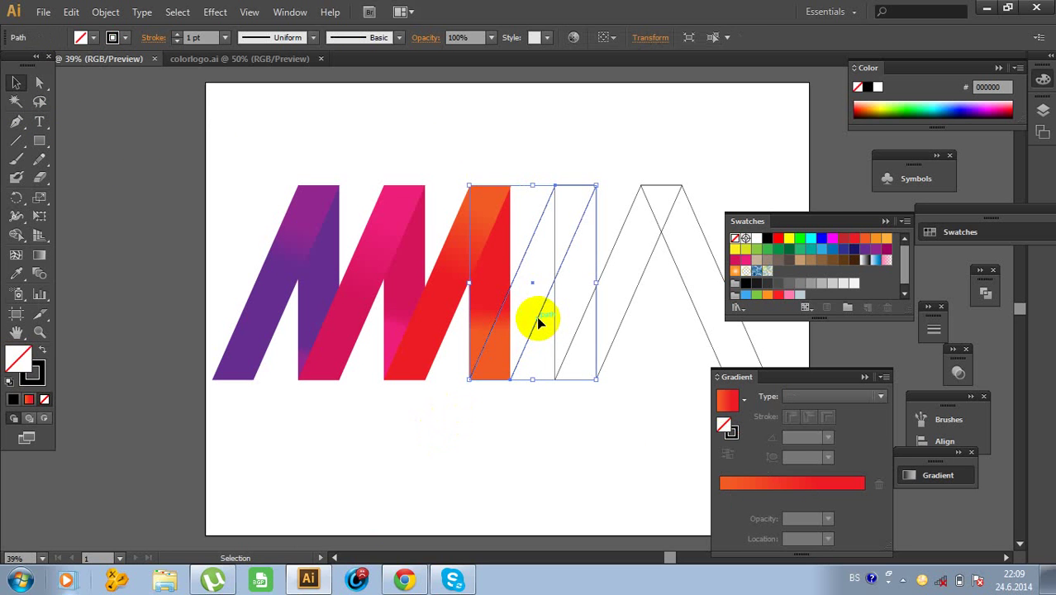
# Check the colour reference logo, then set the fourth stripe's stroke to None.
pyautogui.click(201, 64)
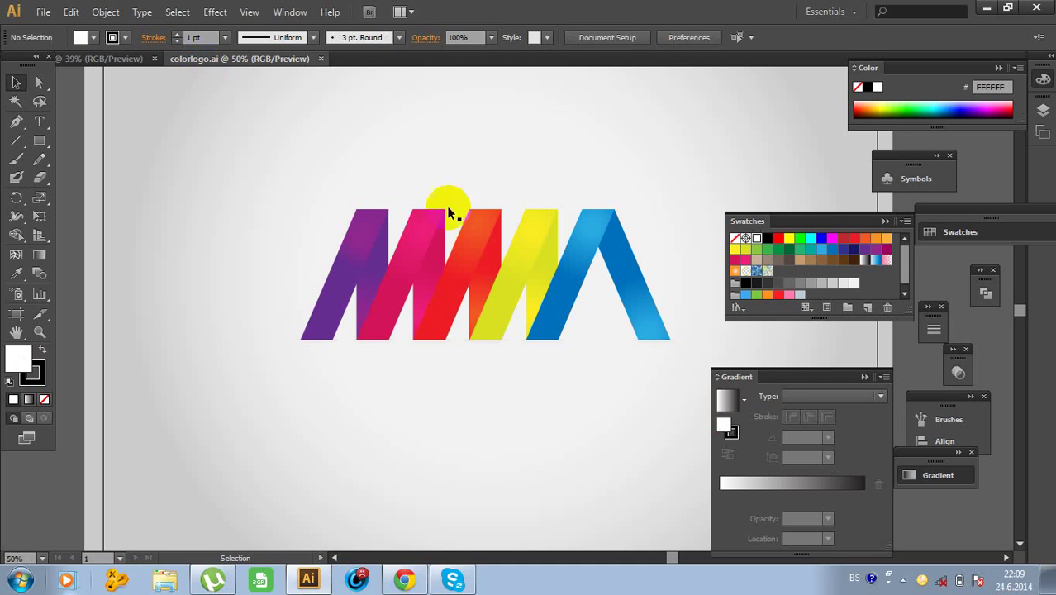
pyautogui.click(77, 56)
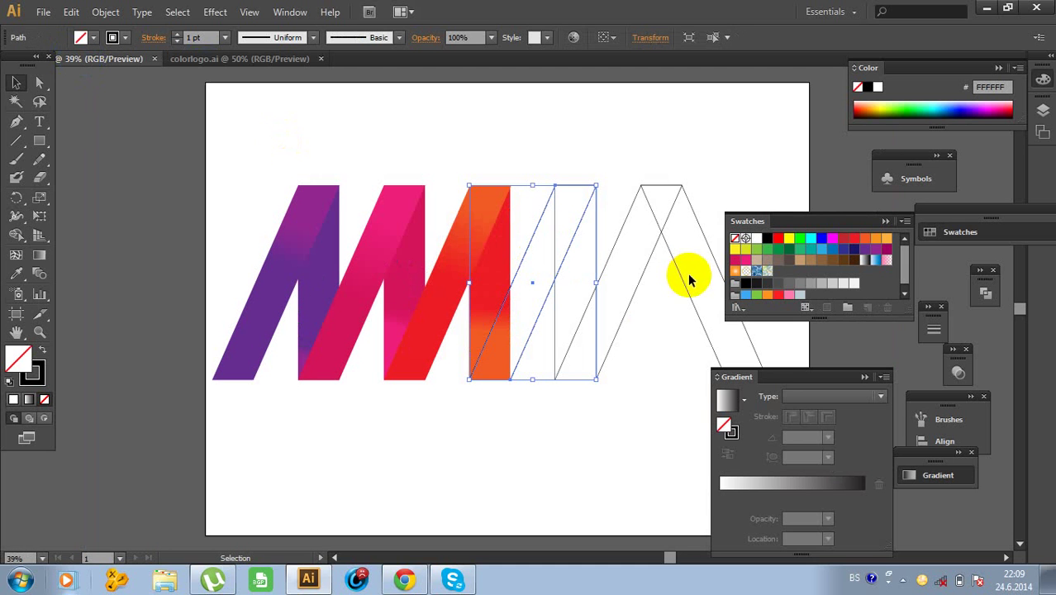
pyautogui.click(33, 370)
pyautogui.click(45, 400)
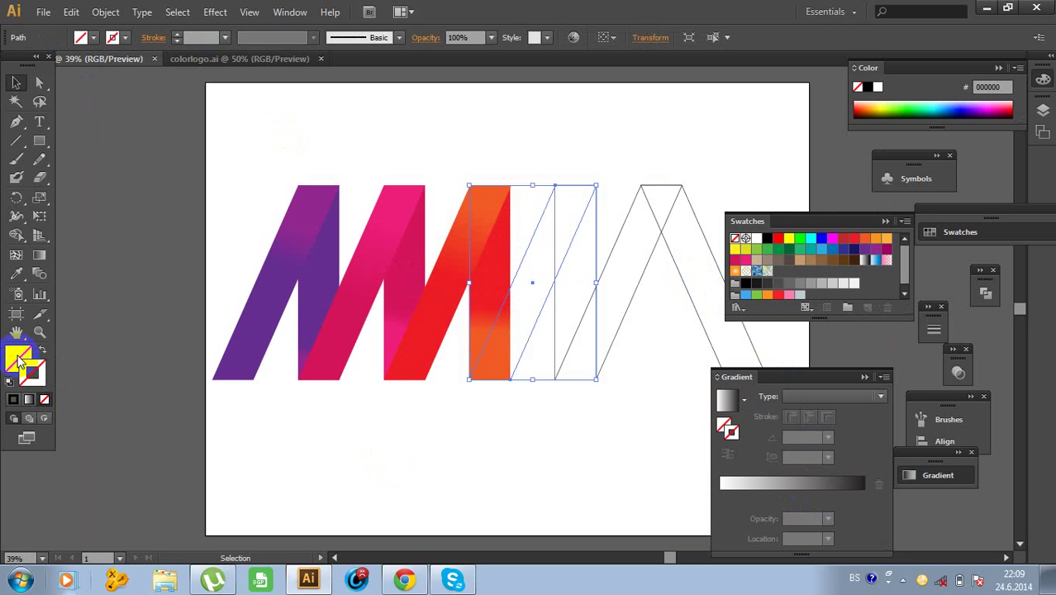
pyautogui.click(20, 362)
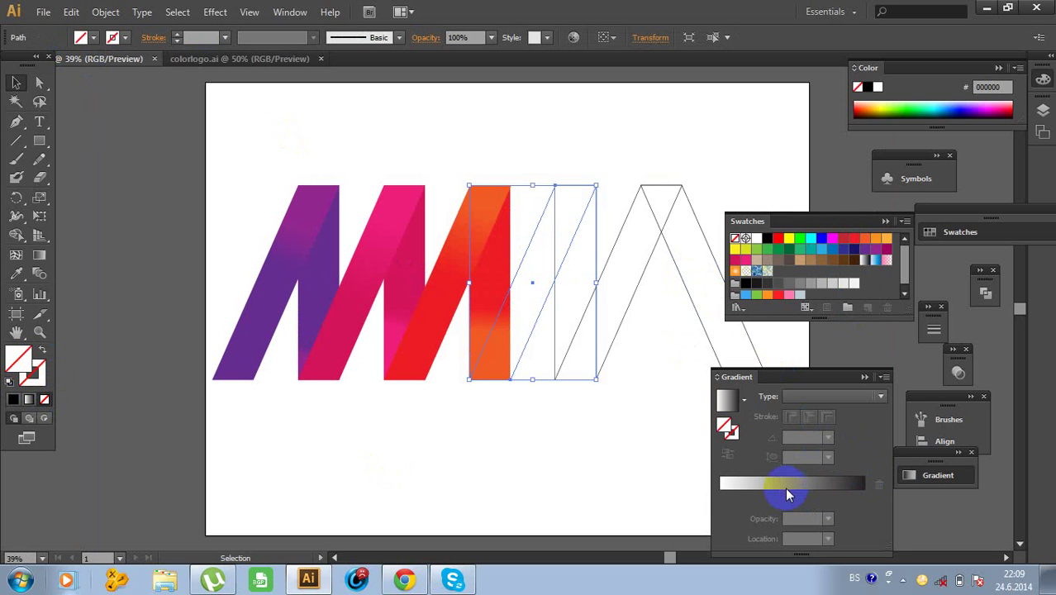
# Apply a linear gradient to the stripe with both stops set to yellow.
pyautogui.click(785, 485)
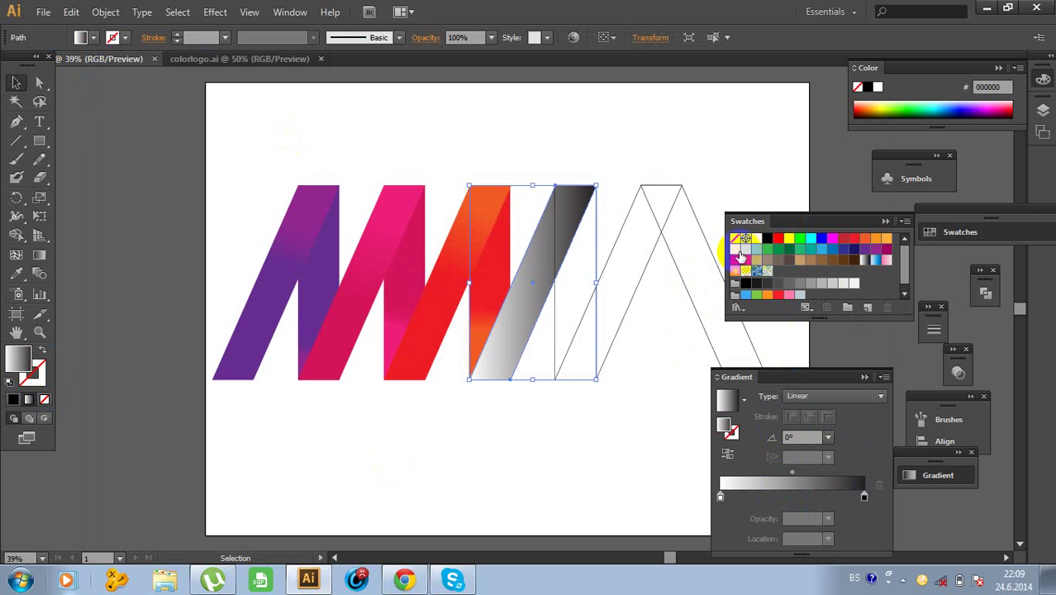
pyautogui.moveTo(735, 252); pyautogui.dragTo(864, 500)
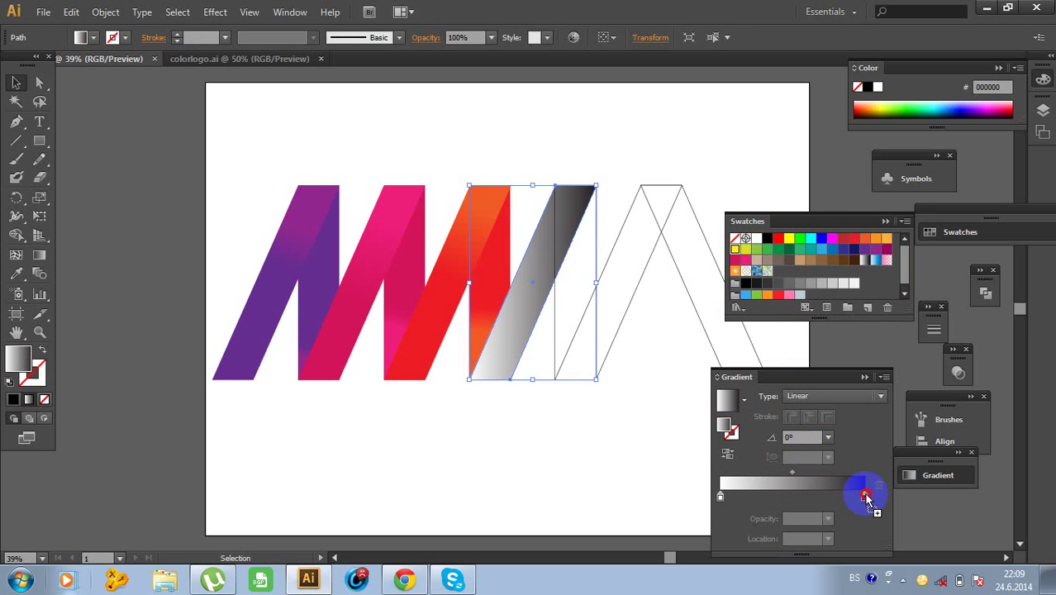
pyautogui.moveTo(865, 497); pyautogui.dragTo(864, 494)
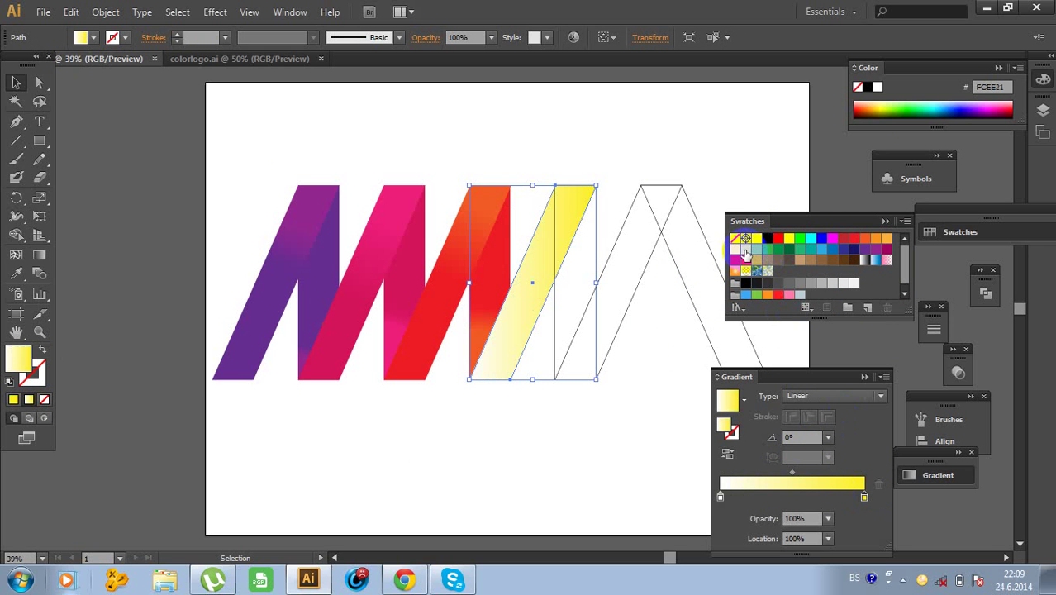
pyautogui.moveTo(746, 255); pyautogui.dragTo(721, 496)
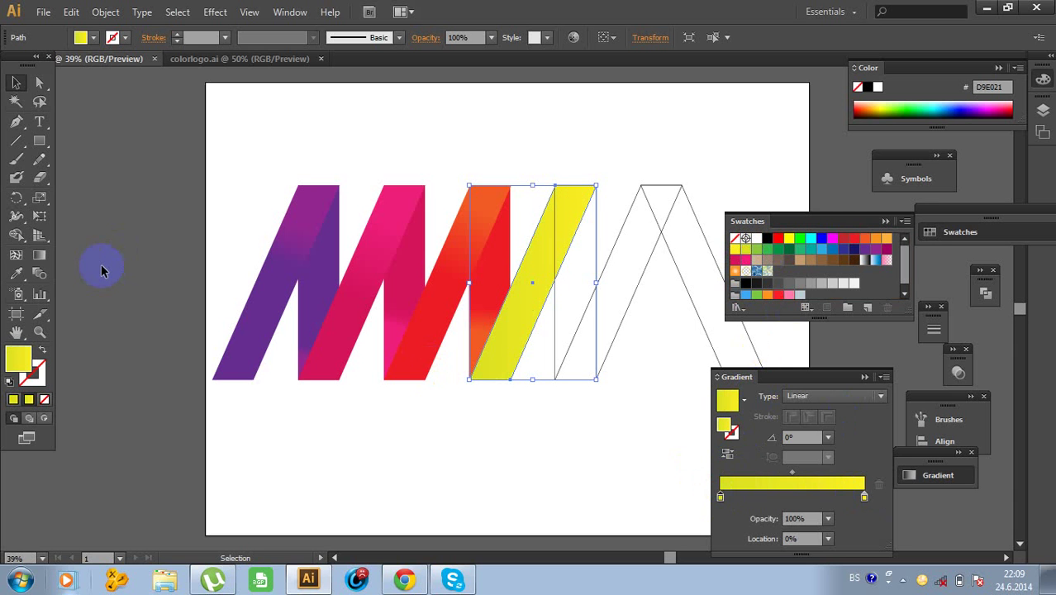
pyautogui.click(39, 257)
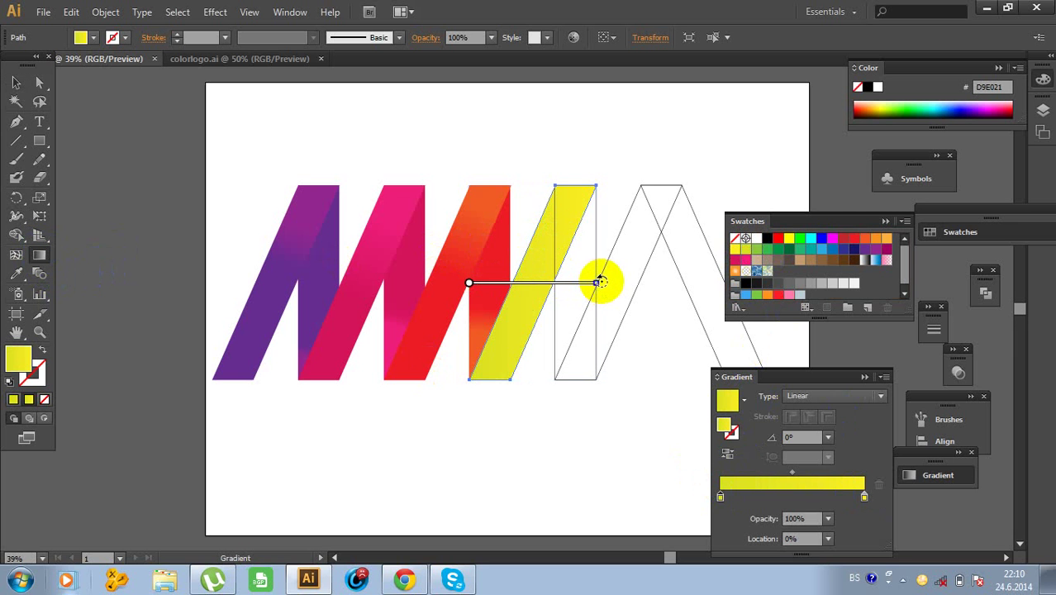
# Angle the yellow gradient along the stripe and shift its midpoint lower.
pyautogui.moveTo(600, 283)
pyautogui.mouseDown()
pyautogui.moveTo(566, 177)
pyautogui.moveTo(523, 165)
pyautogui.mouseUp()
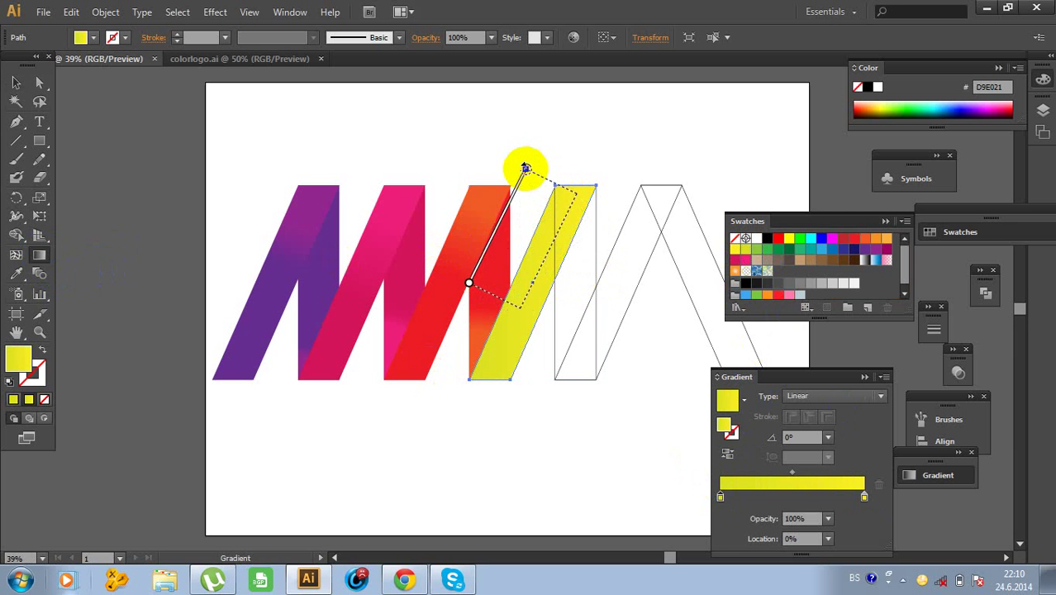
pyautogui.click(17, 85)
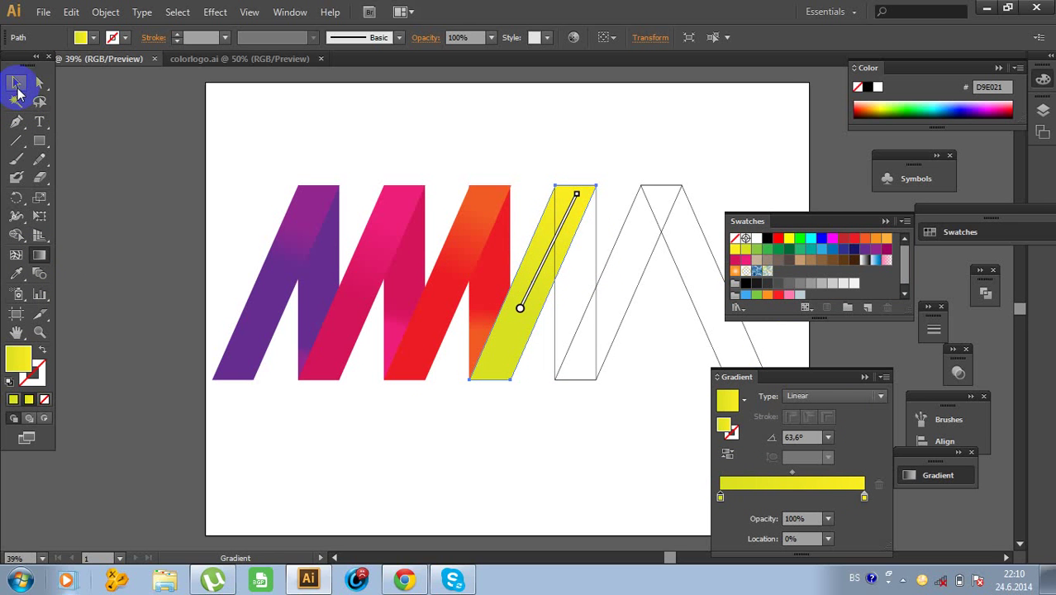
pyautogui.moveTo(583, 201); pyautogui.dragTo(560, 240)
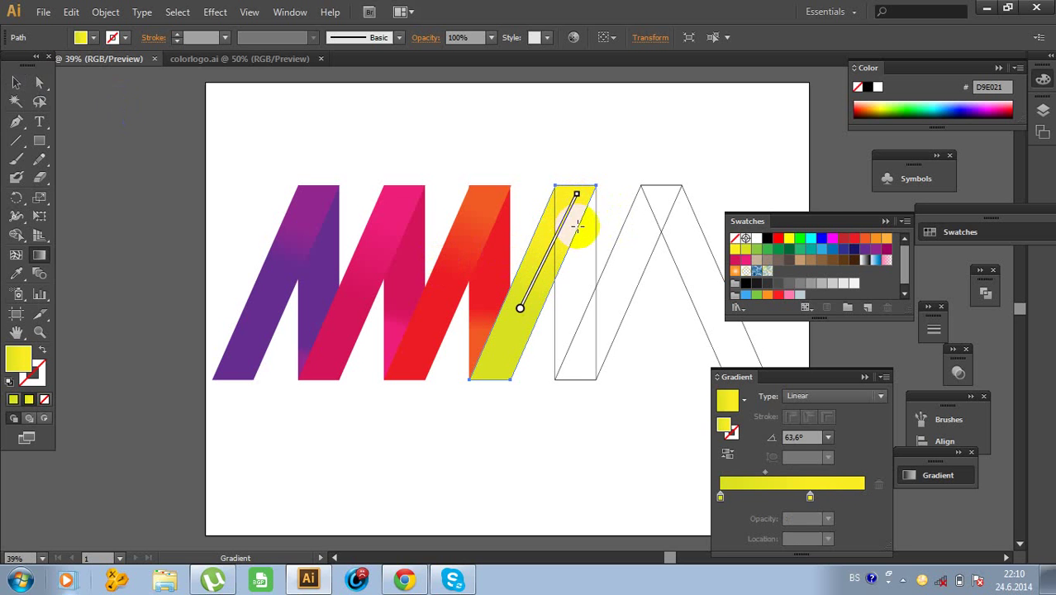
pyautogui.moveTo(584, 204)
pyautogui.mouseDown()
pyautogui.moveTo(579, 184)
pyautogui.moveTo(585, 208)
pyautogui.moveTo(521, 373)
pyautogui.moveTo(490, 386)
pyautogui.mouseUp()
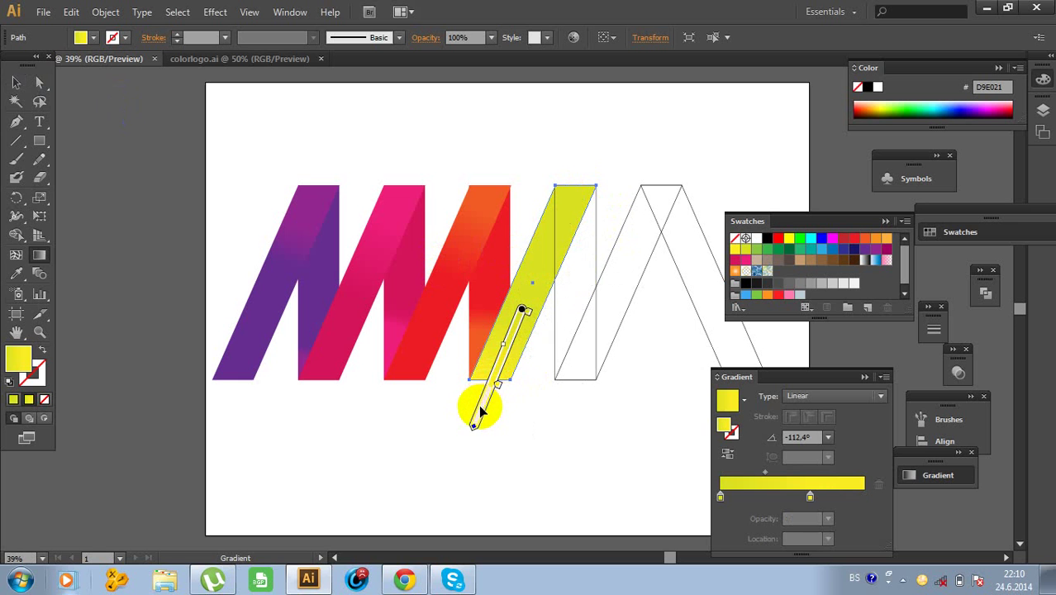
# Swing the yellow gradient to run upward along the slant at 71.1°, then select the adjacent bar.
pyautogui.click(480, 408)
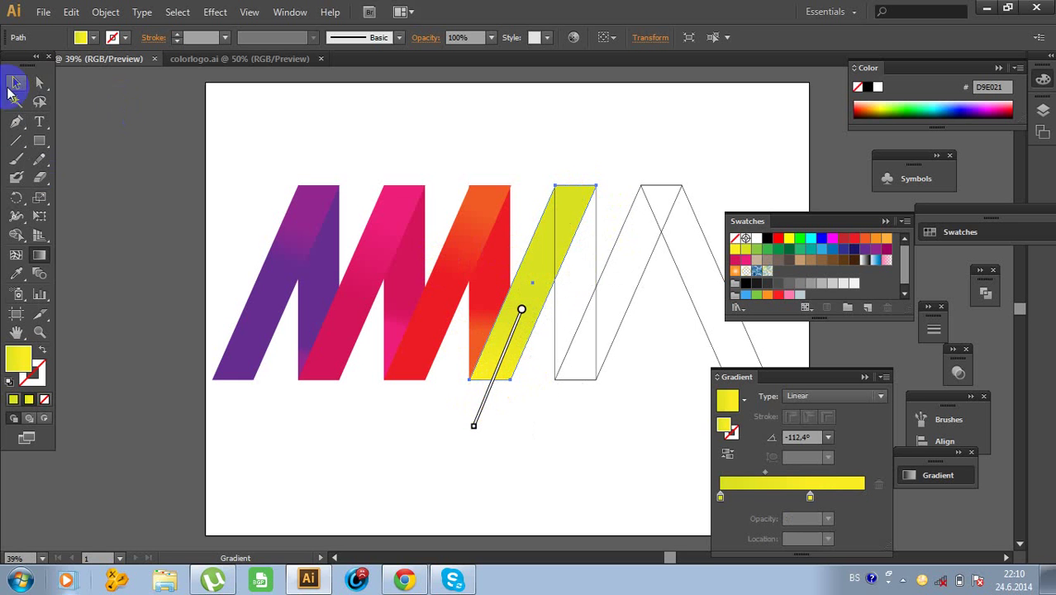
pyautogui.click(500, 366)
pyautogui.moveTo(499, 374)
pyautogui.mouseDown()
pyautogui.moveTo(514, 306)
pyautogui.moveTo(531, 295)
pyautogui.mouseUp()
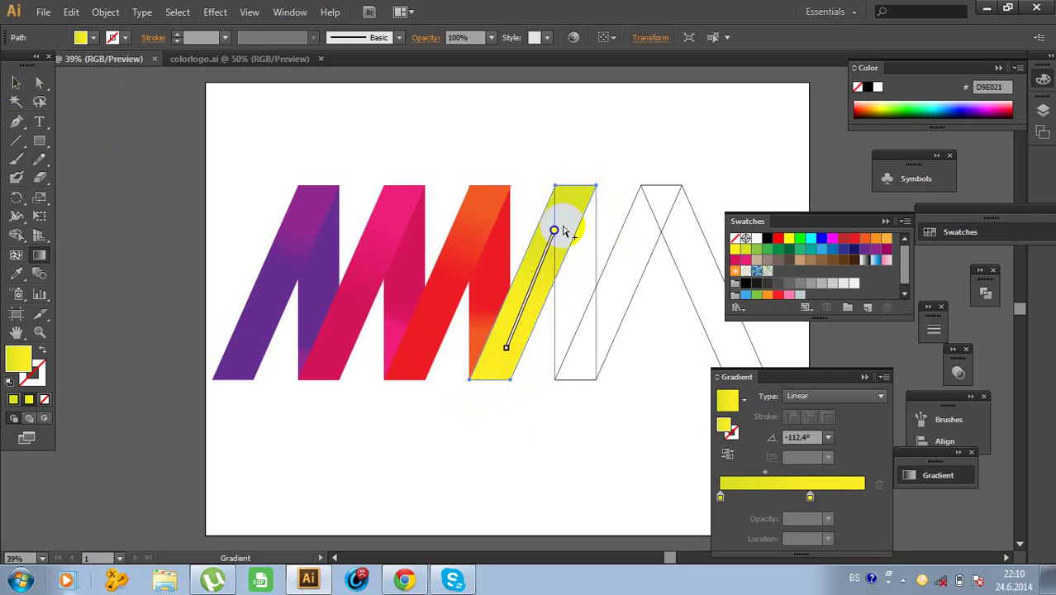
pyautogui.click(495, 370)
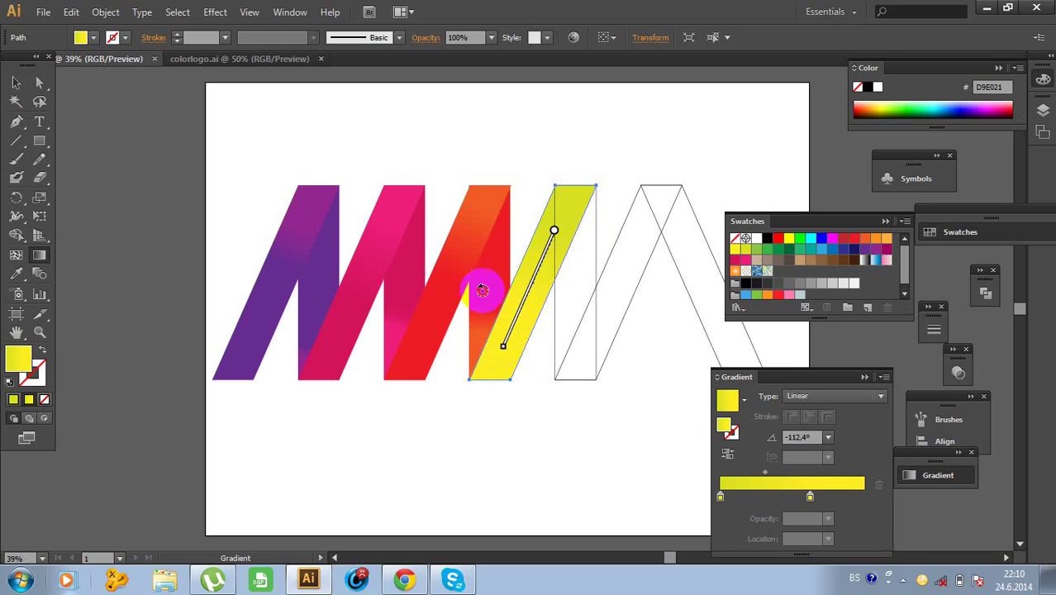
pyautogui.moveTo(478, 288)
pyautogui.mouseDown()
pyautogui.moveTo(538, 182)
pyautogui.moveTo(563, 184)
pyautogui.moveTo(567, 164)
pyautogui.moveTo(552, 227)
pyautogui.mouseUp()
pyautogui.click(583, 170)
pyautogui.press('v')
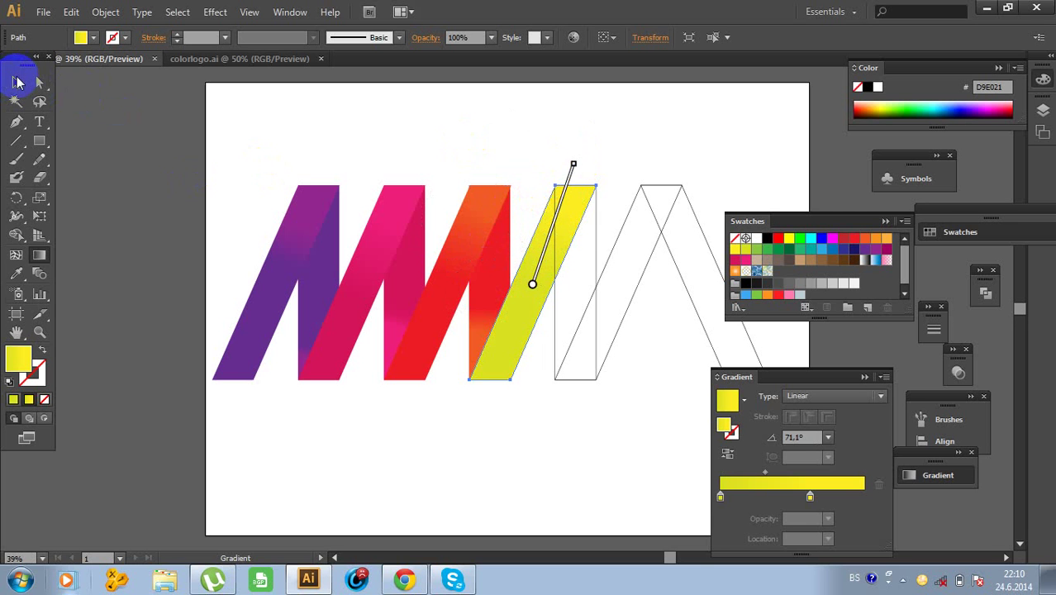
pyautogui.click(577, 149)
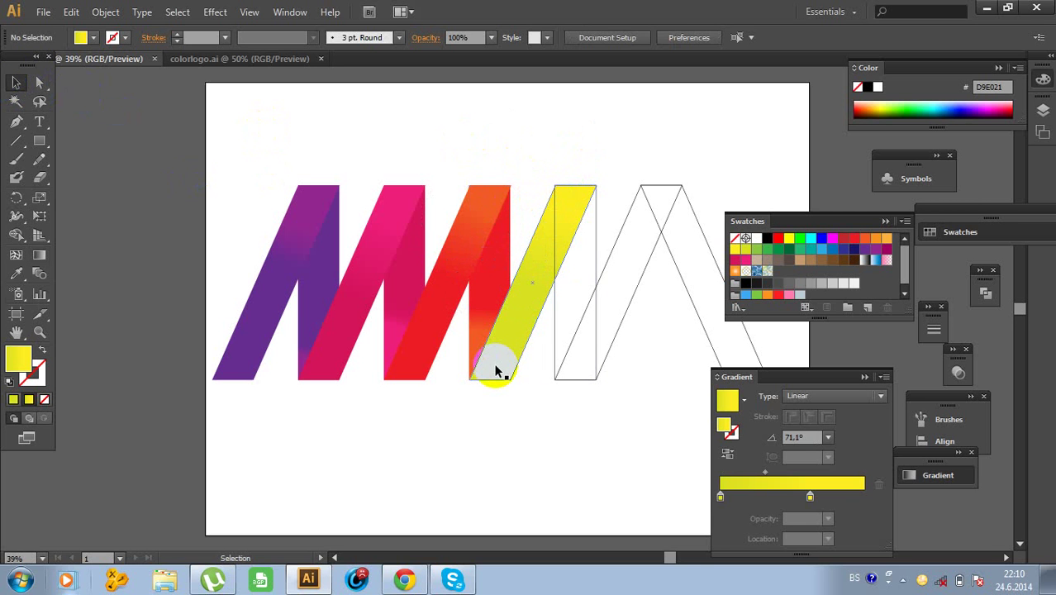
pyautogui.moveTo(497, 371); pyautogui.dragTo(516, 326)
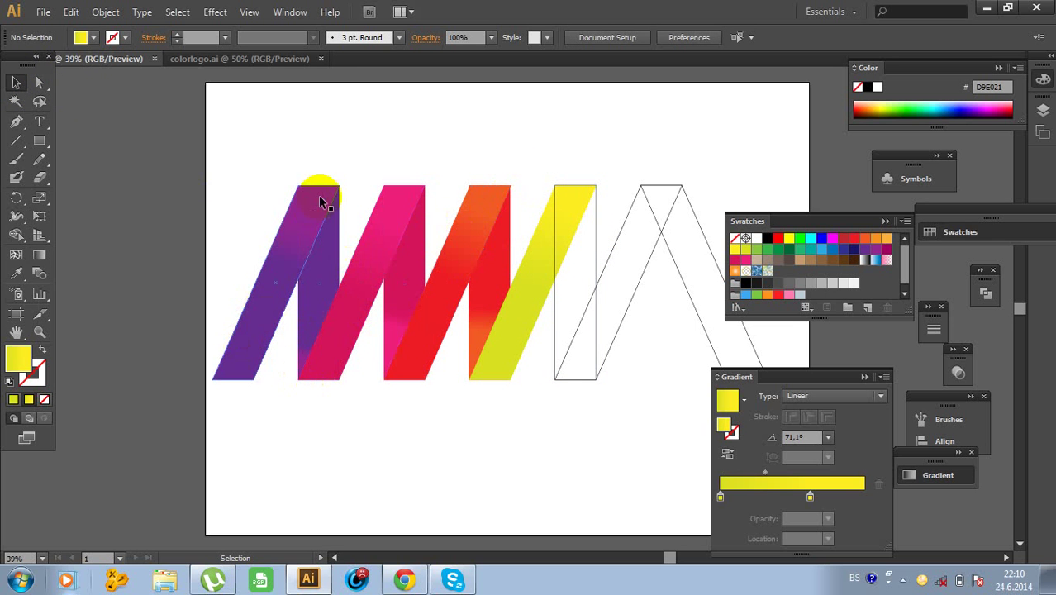
pyautogui.click(598, 262)
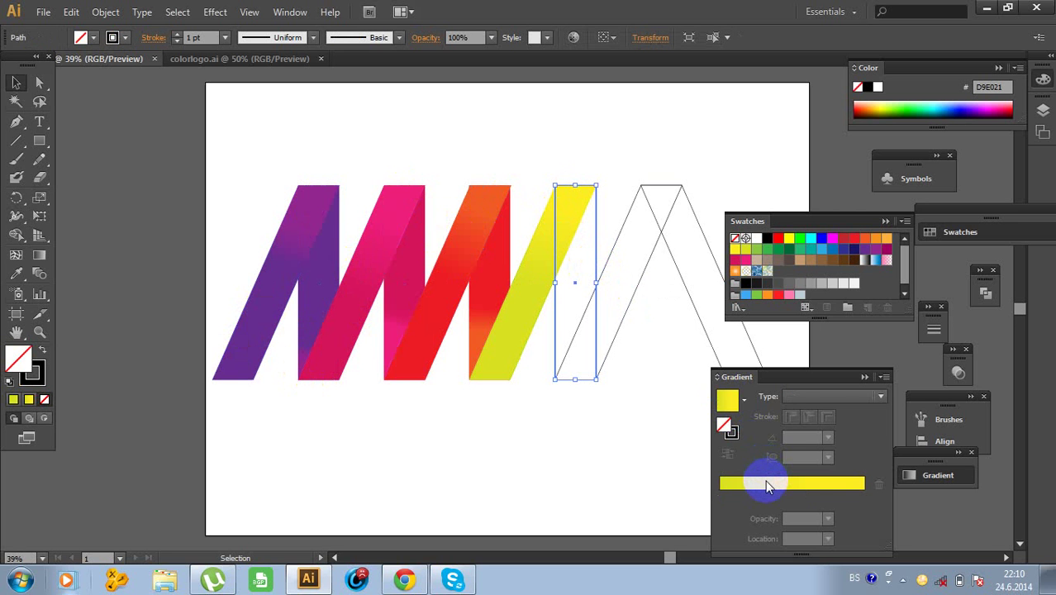
# Fill the vertical bar with the yellow gradient and set its stroke to None.
pyautogui.click(765, 480)
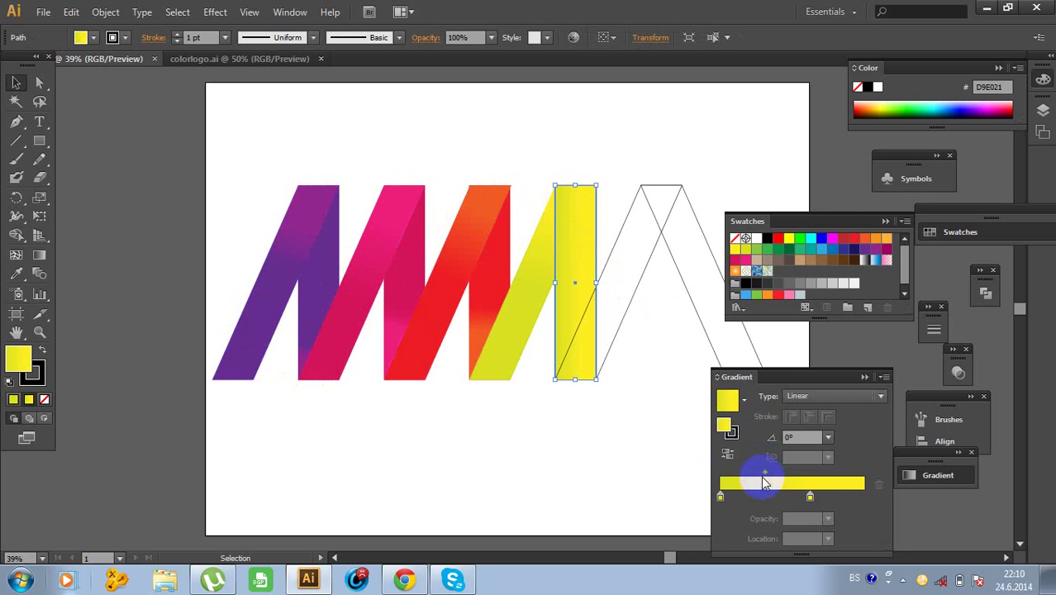
pyautogui.click(38, 380)
pyautogui.click(45, 400)
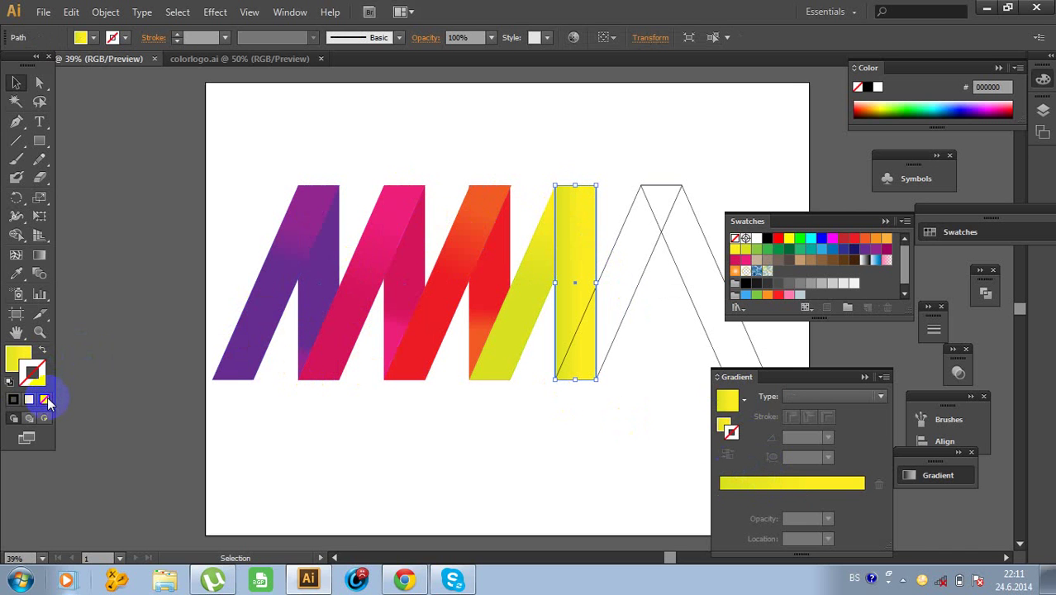
pyautogui.click(28, 355)
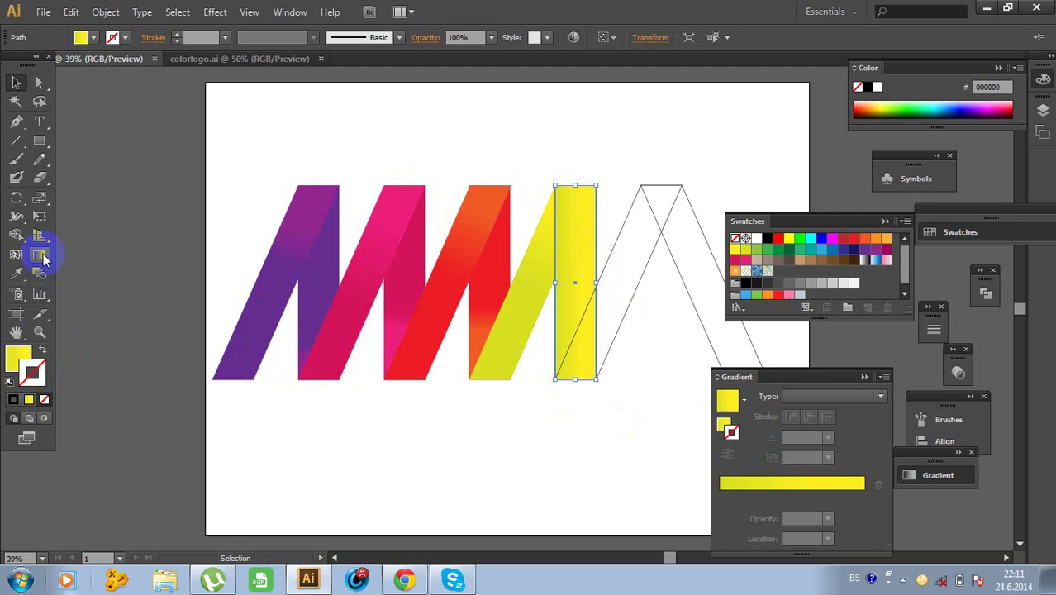
# Drag the bar's yellow gradient downward to about -86.9°, brightest at the bottom.
pyautogui.click(39, 255)
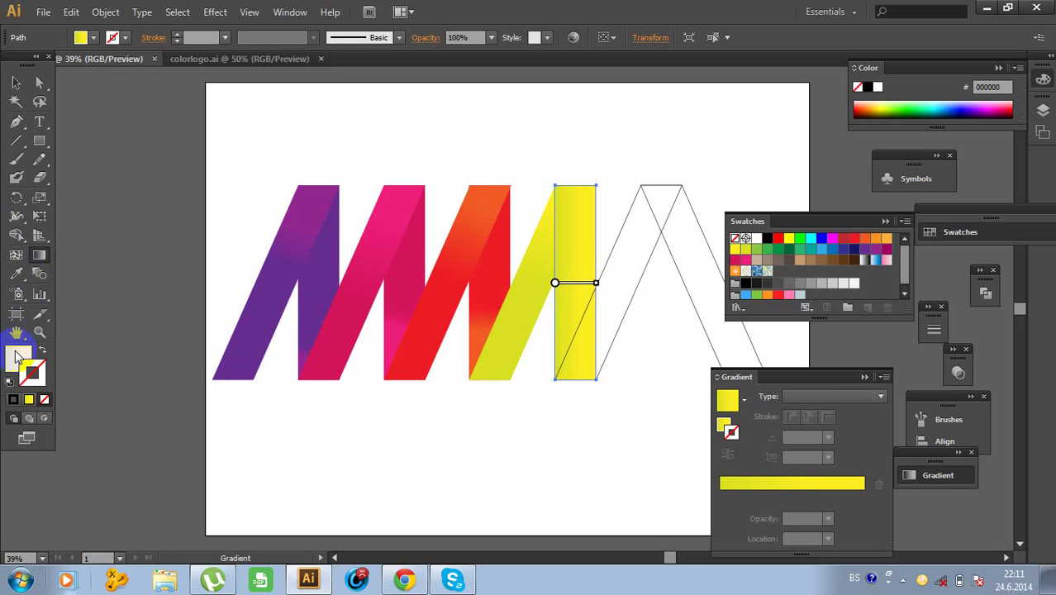
pyautogui.click(20, 360)
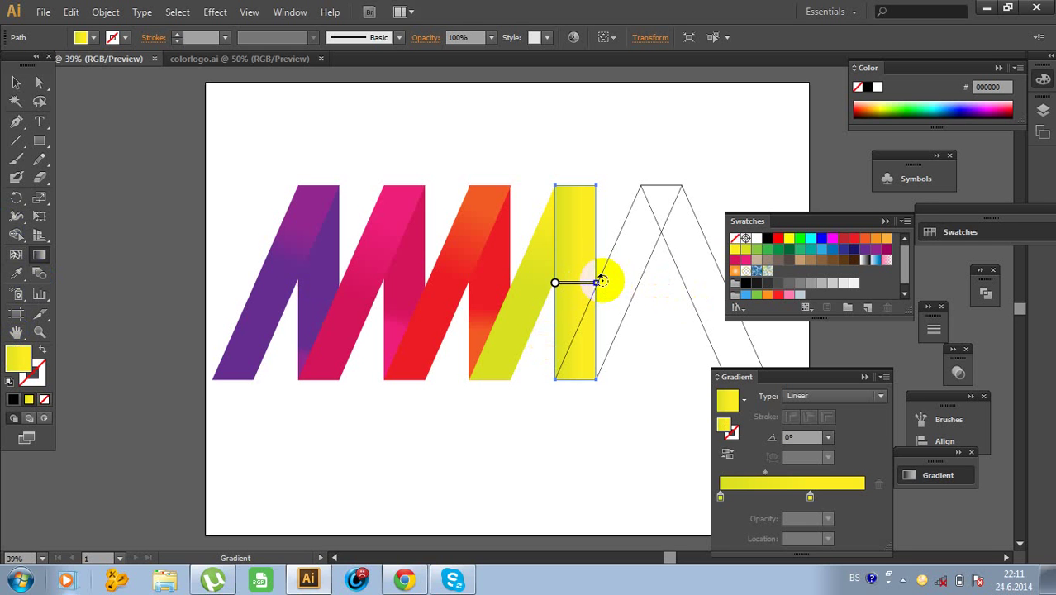
pyautogui.moveTo(603, 282)
pyautogui.mouseDown()
pyautogui.moveTo(589, 224)
pyautogui.moveTo(571, 217)
pyautogui.mouseUp()
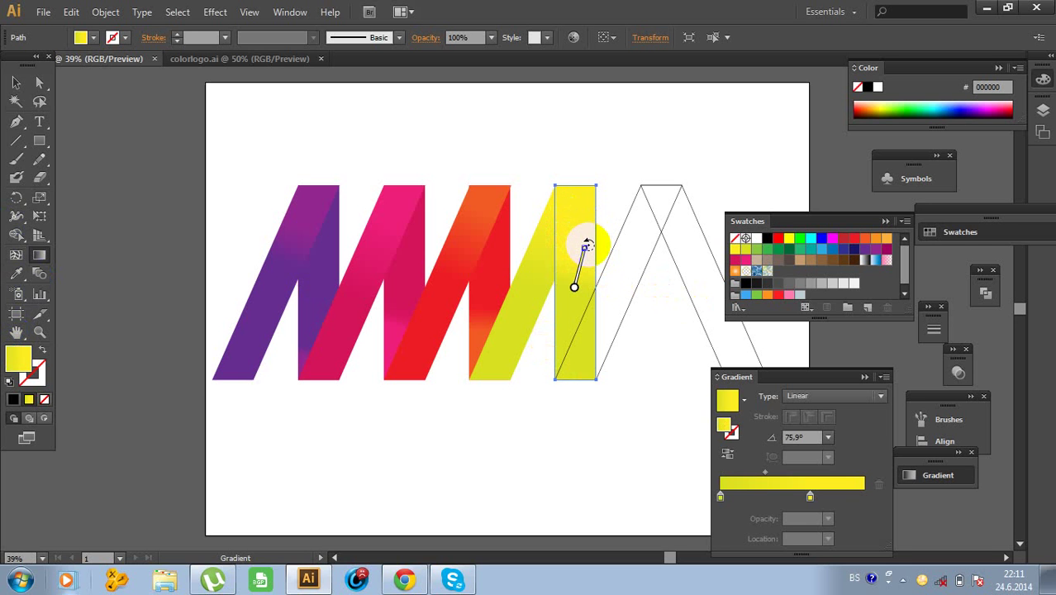
pyautogui.moveTo(588, 245)
pyautogui.mouseDown()
pyautogui.moveTo(540, 267)
pyautogui.moveTo(561, 340)
pyautogui.moveTo(576, 351)
pyautogui.mouseUp()
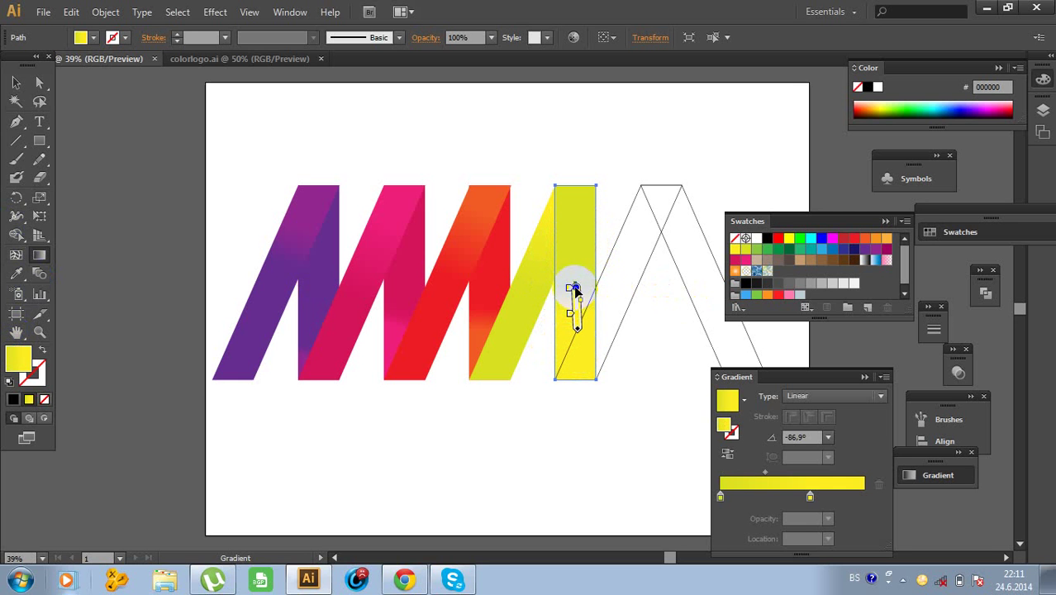
pyautogui.moveTo(577, 289); pyautogui.dragTo(576, 299)
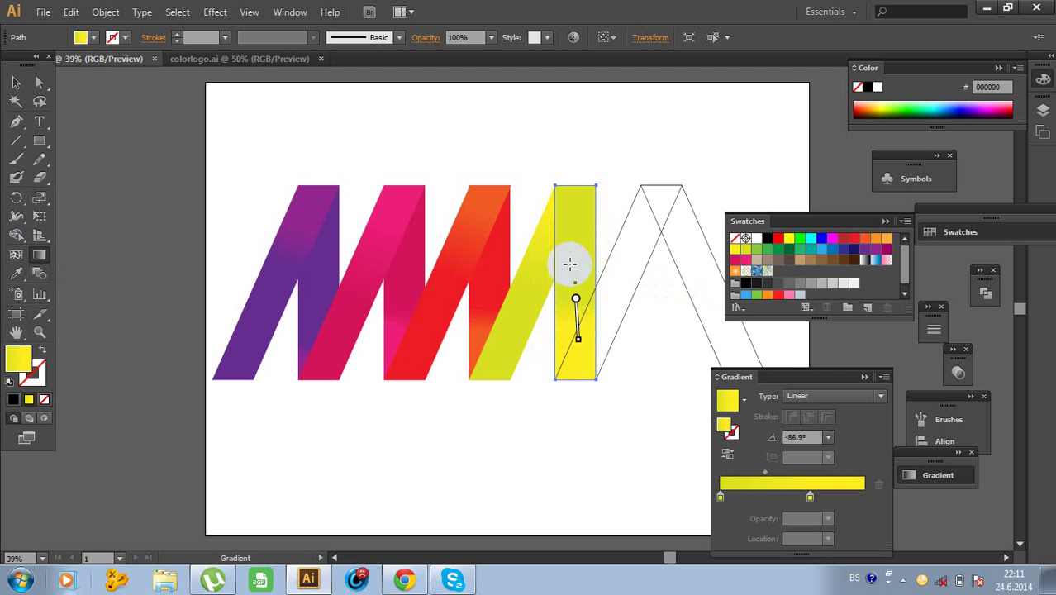
pyautogui.click(15, 84)
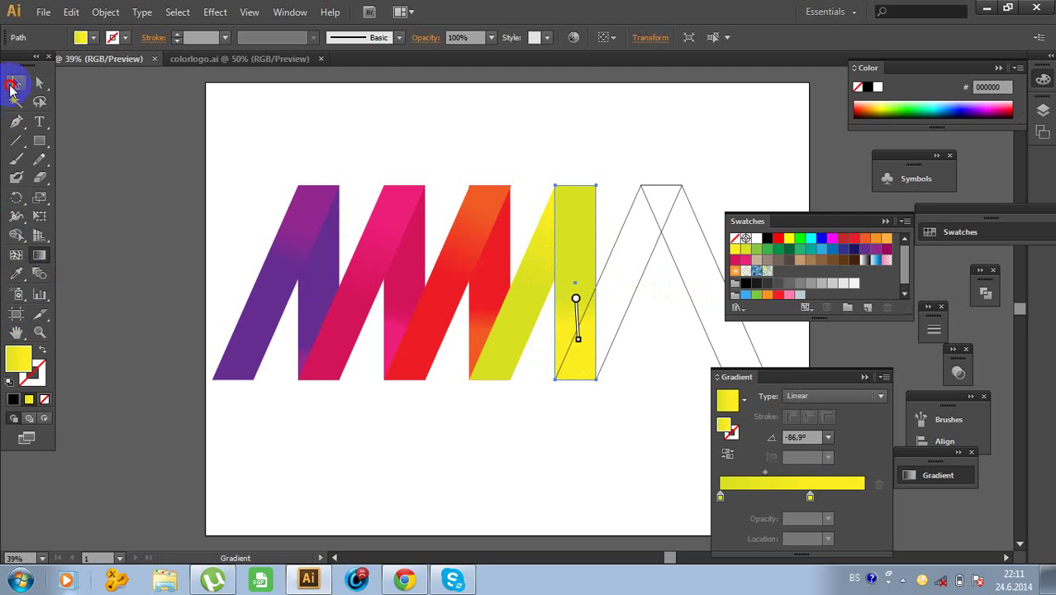
# Send the yellow bar to the back, behind its neighbouring stripes.
pyautogui.rightClick(583, 265)
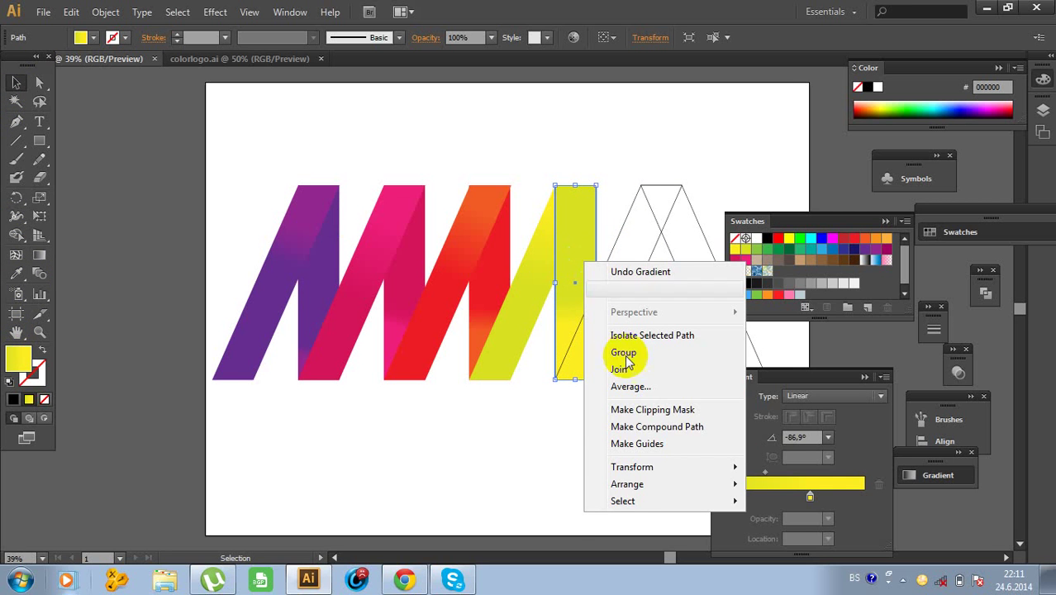
pyautogui.moveTo(629, 484)
pyautogui.click(483, 534)
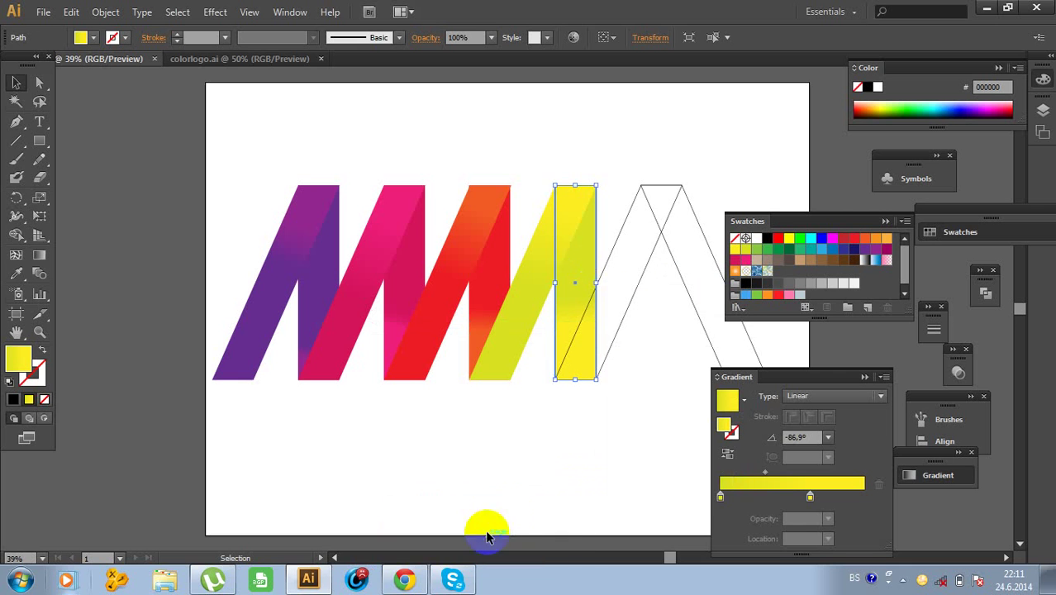
pyautogui.click(544, 477)
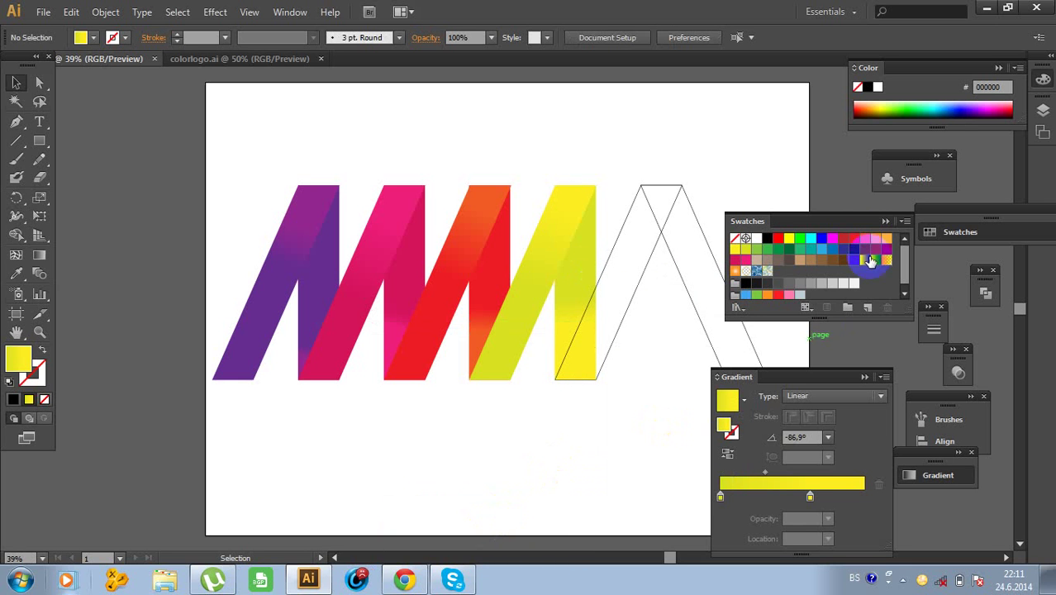
# Collapse the Swatches and Gradient panels and compare against the finished colorlogo.ai.
pyautogui.click(885, 221)
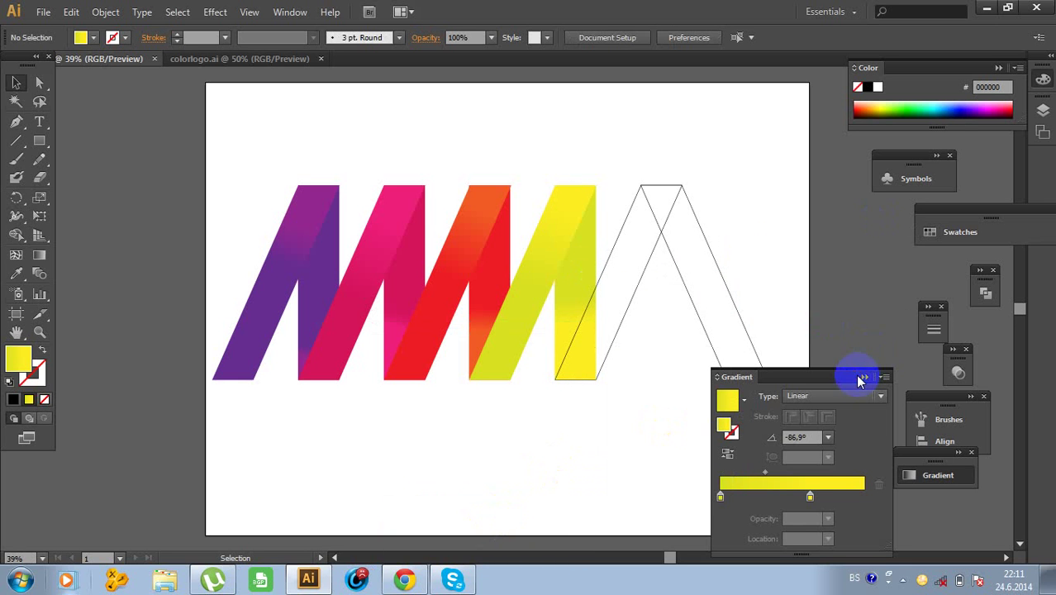
pyautogui.click(868, 379)
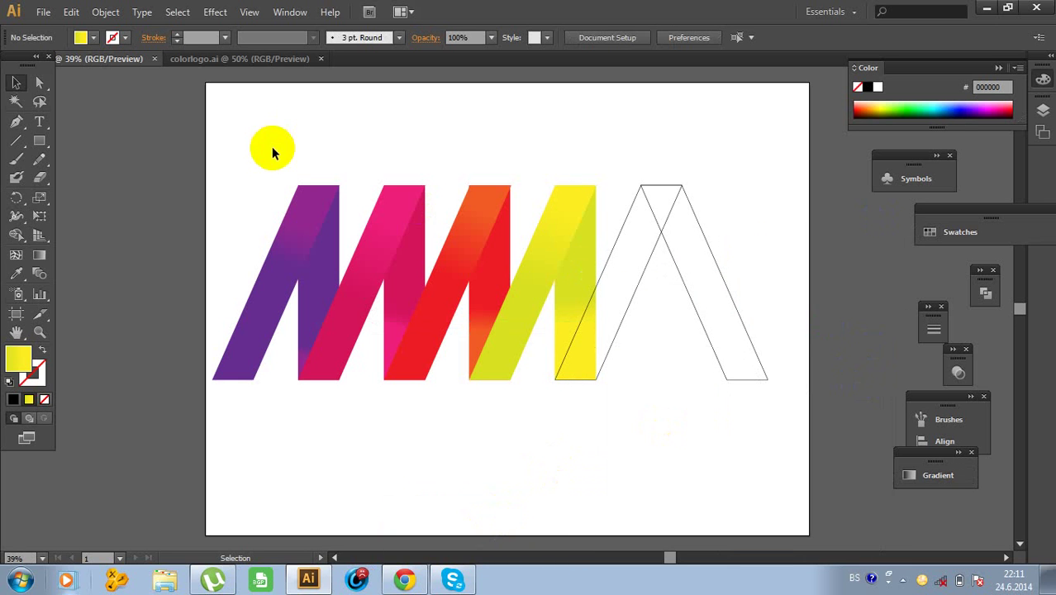
pyautogui.click(191, 58)
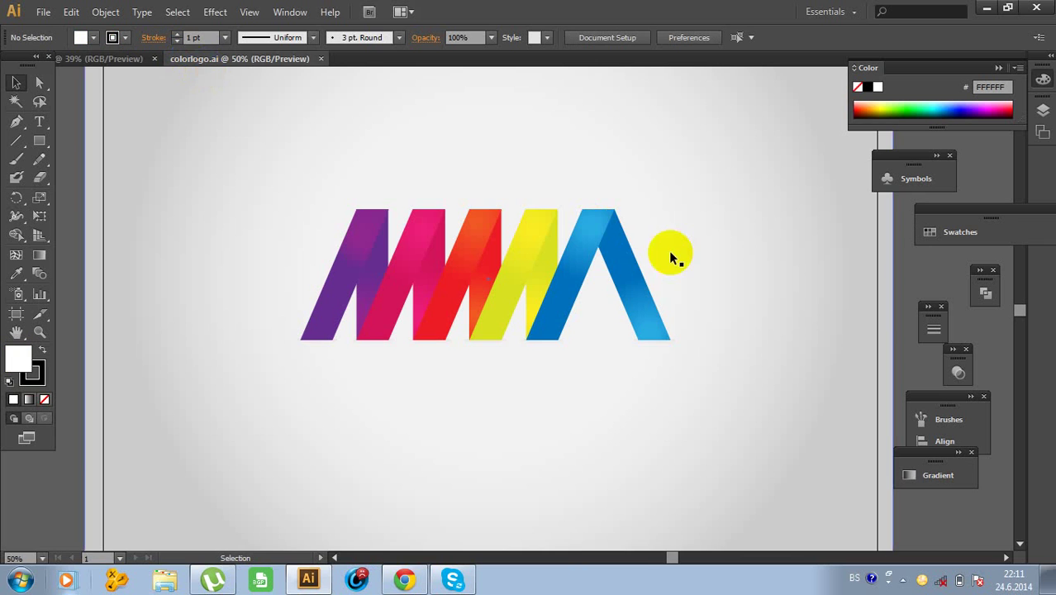
pyautogui.click(91, 58)
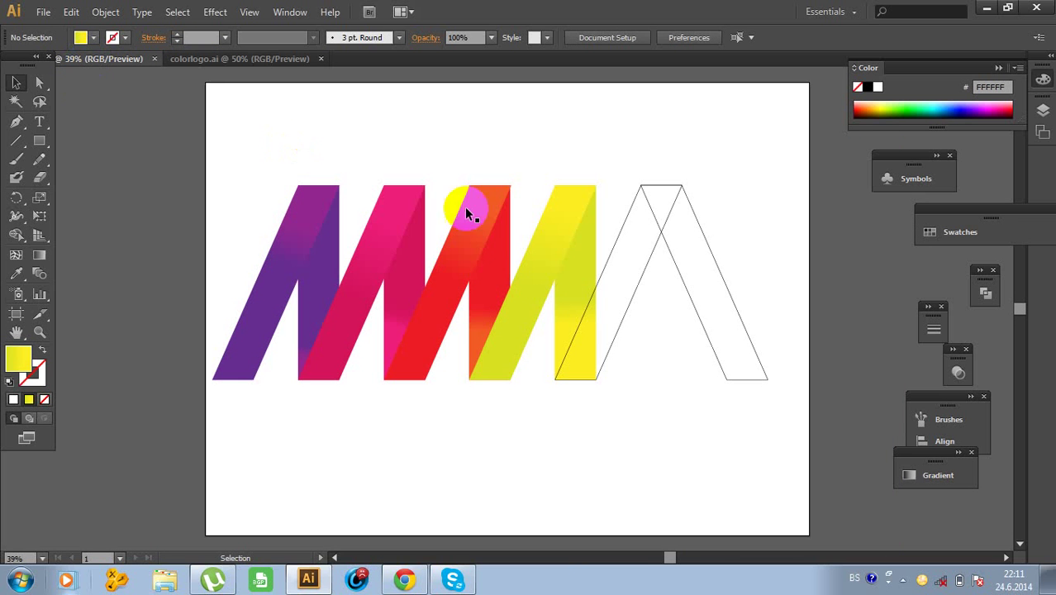
# Select the fifth stripe and set its stroke to None.
pyautogui.click(604, 263)
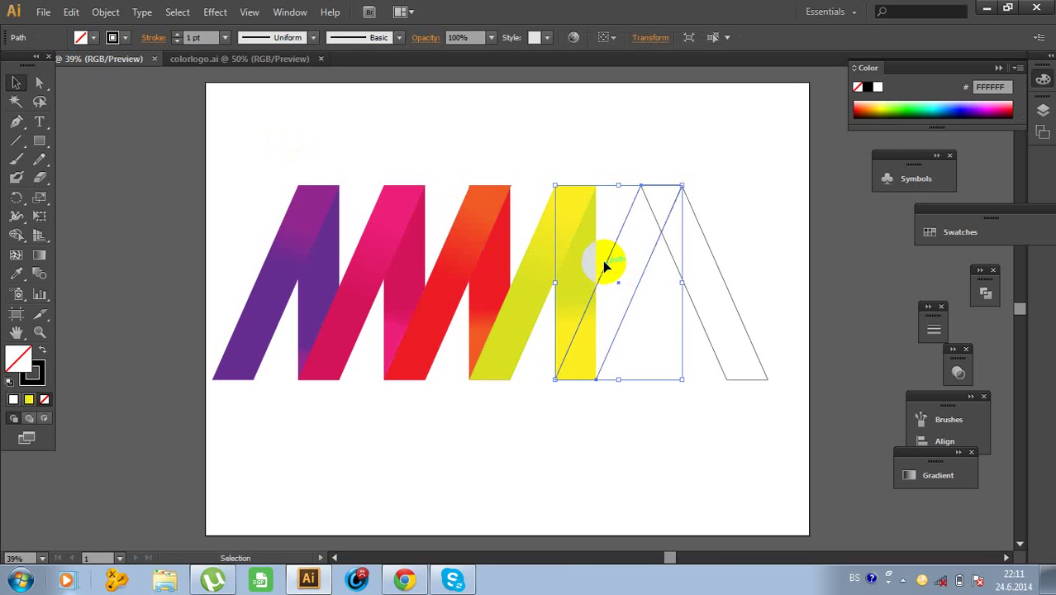
pyautogui.click(33, 373)
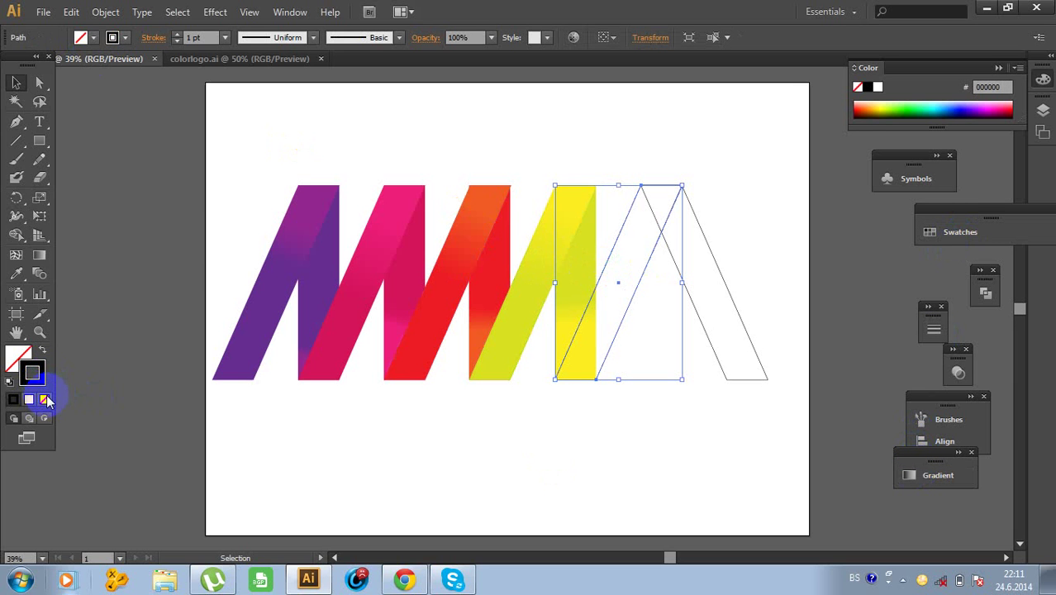
pyautogui.click(45, 400)
pyautogui.click(23, 357)
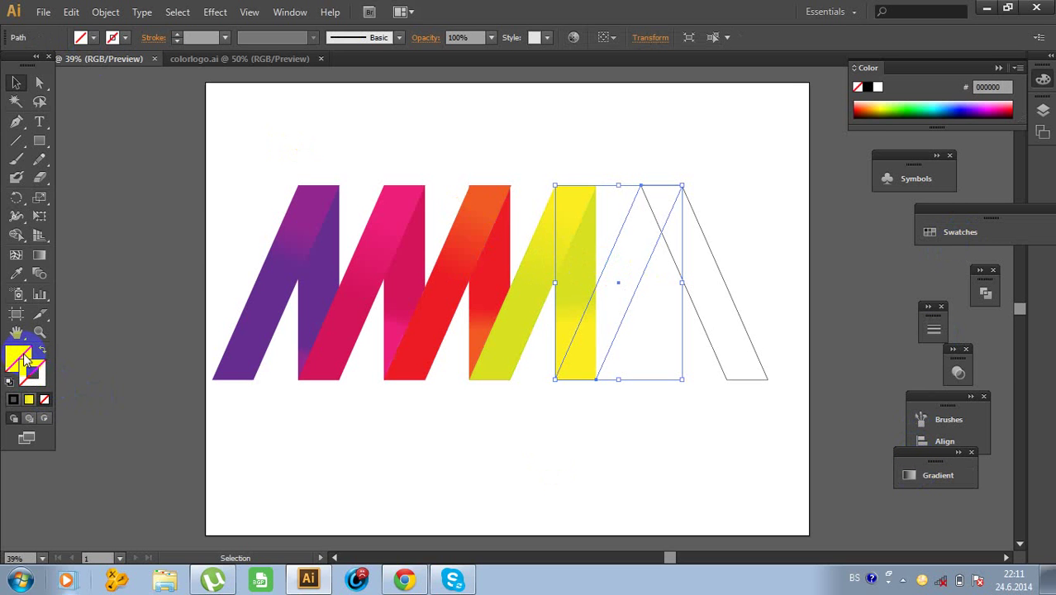
# Give the stripe a linear gradient with light blue and dark blue swatch stops.
pyautogui.click(936, 474)
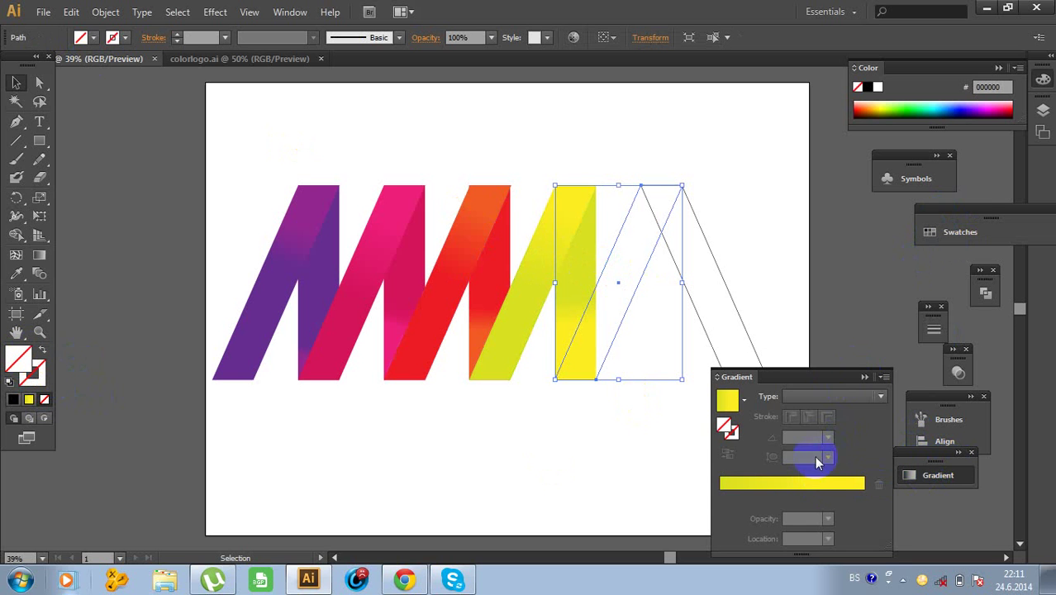
pyautogui.click(800, 480)
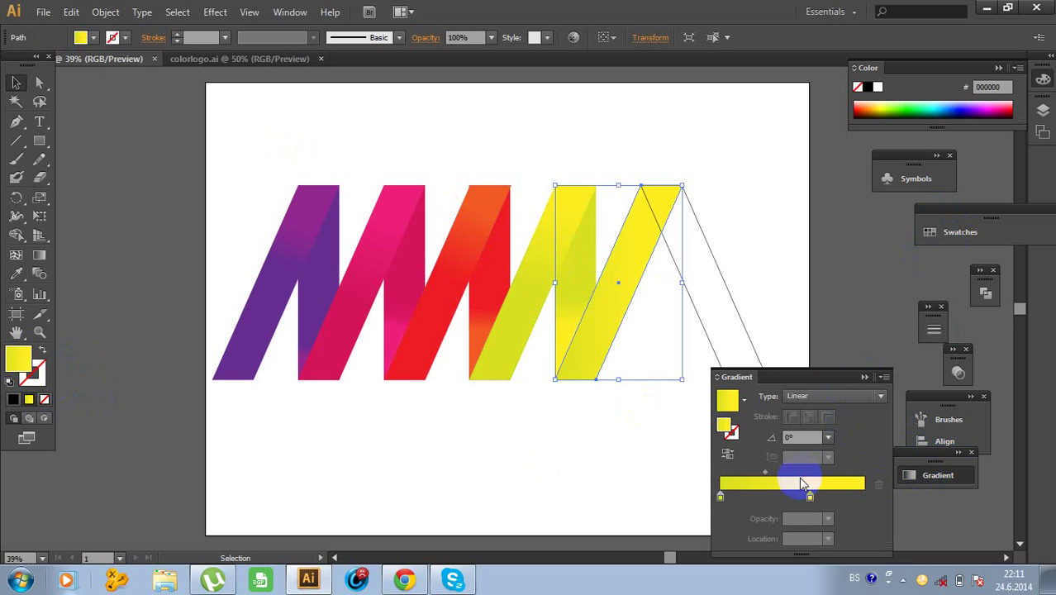
pyautogui.click(946, 238)
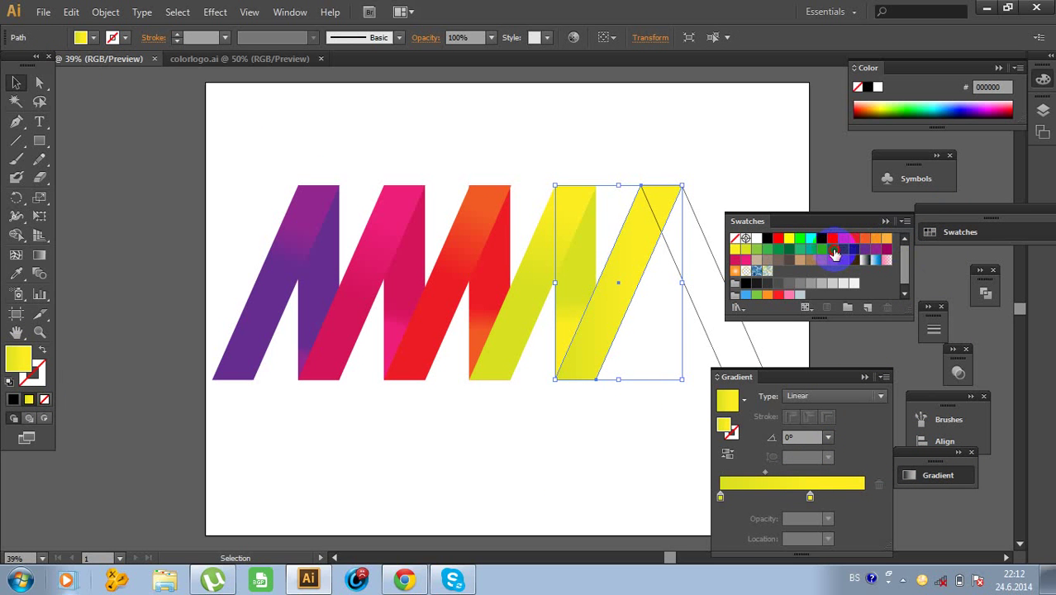
pyautogui.moveTo(835, 254); pyautogui.dragTo(864, 487)
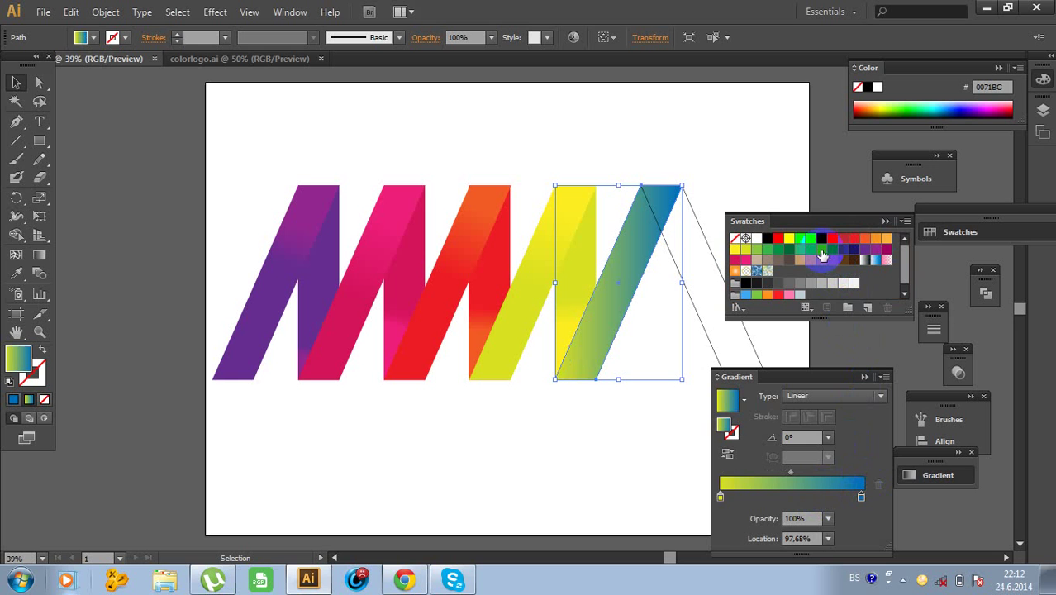
pyautogui.moveTo(822, 255); pyautogui.dragTo(728, 498)
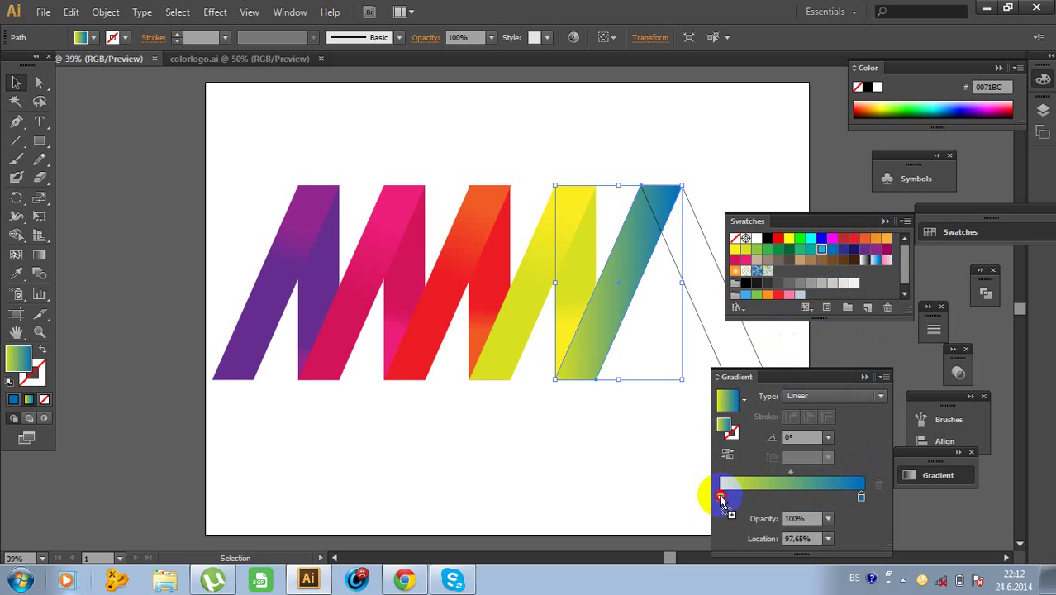
pyautogui.moveTo(720, 497); pyautogui.dragTo(721, 500)
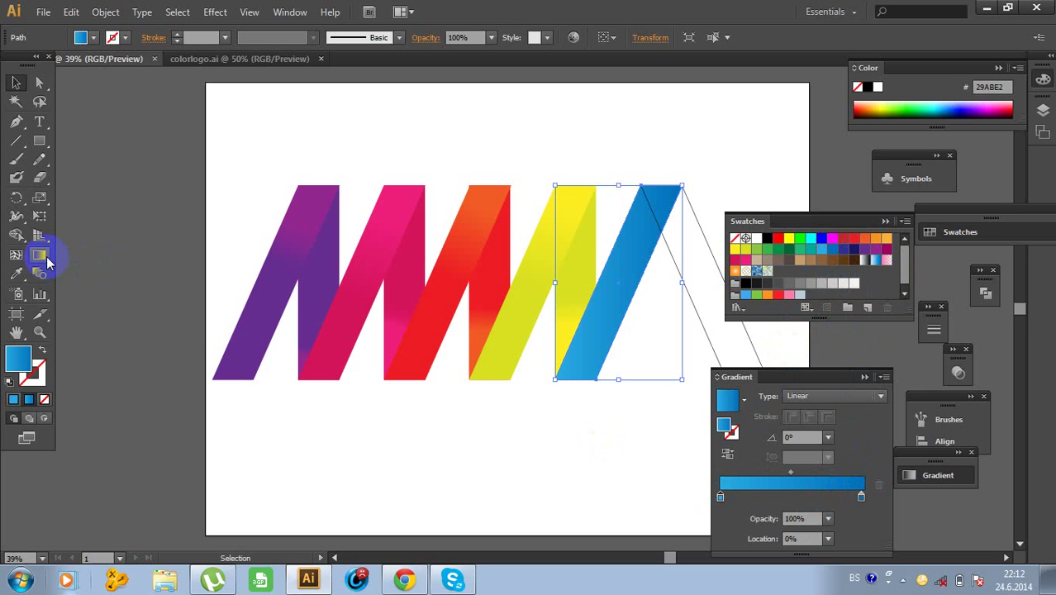
# Angle the blue gradient along the stripe at -112.4°, deepening toward its bottom.
pyautogui.click(39, 256)
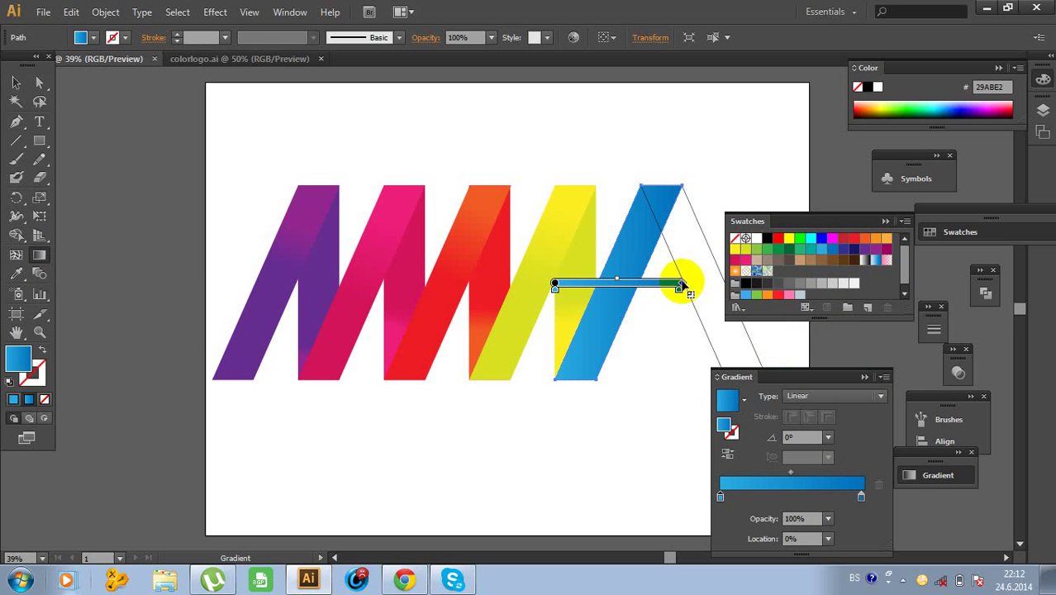
pyautogui.moveTo(692, 283)
pyautogui.mouseDown()
pyautogui.moveTo(672, 231)
pyautogui.moveTo(608, 177)
pyautogui.mouseUp()
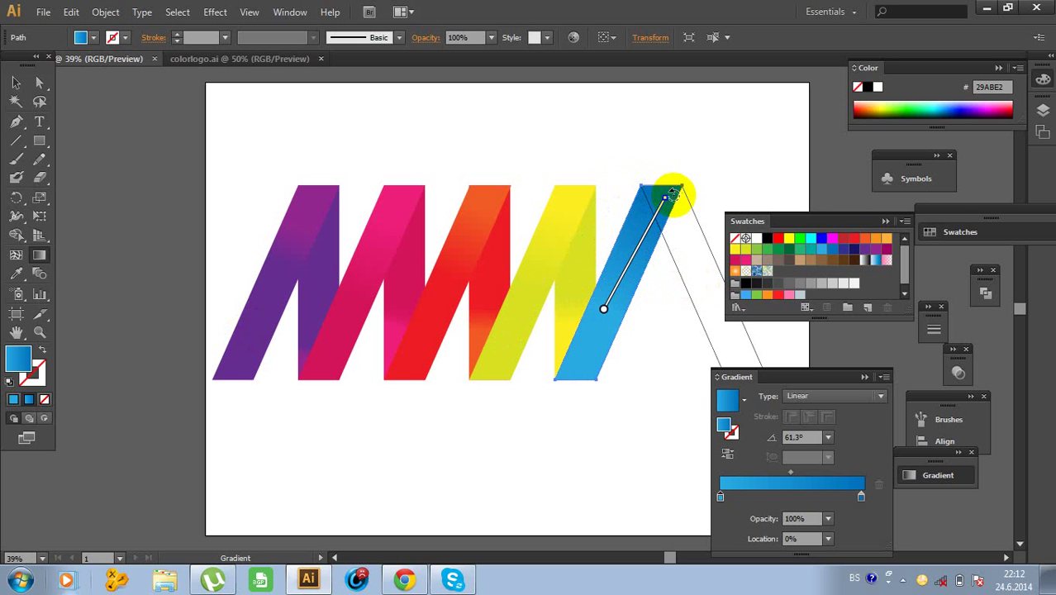
pyautogui.moveTo(667, 194)
pyautogui.mouseDown()
pyautogui.moveTo(630, 194)
pyautogui.moveTo(543, 365)
pyautogui.moveTo(565, 402)
pyautogui.mouseUp()
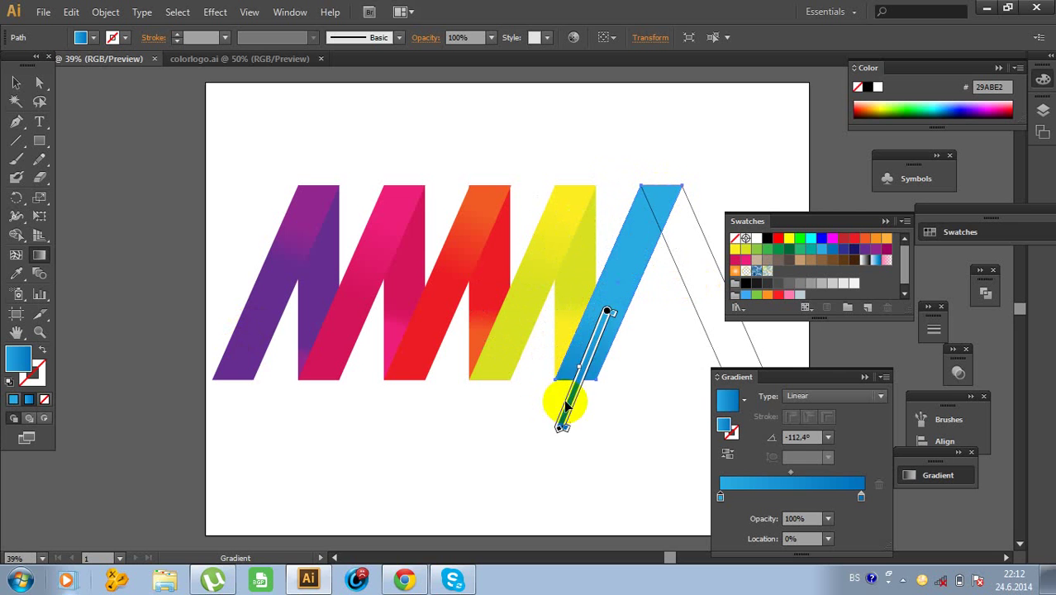
pyautogui.moveTo(602, 333); pyautogui.dragTo(634, 253)
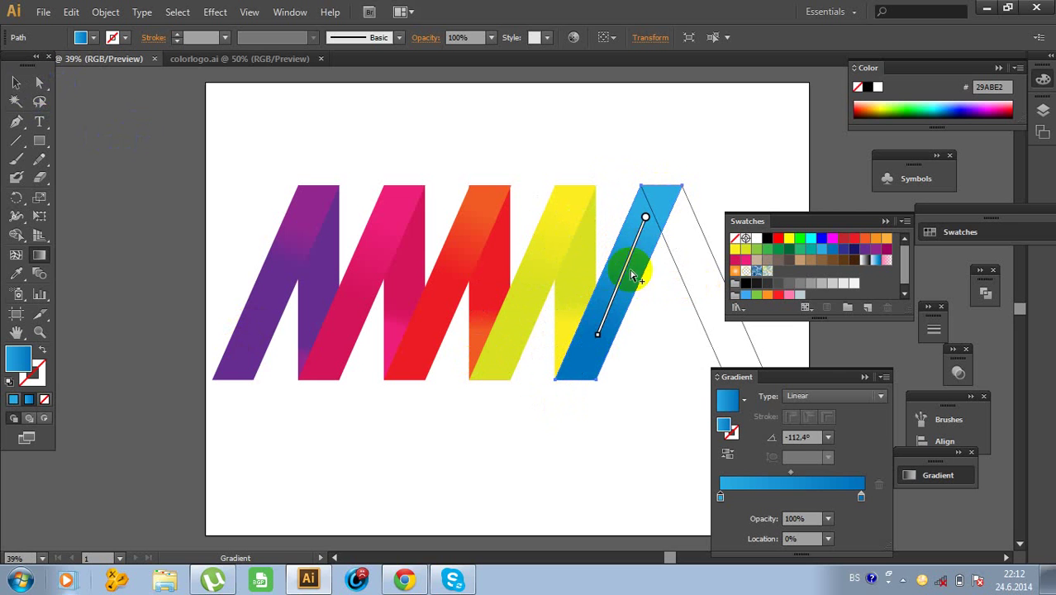
pyautogui.click(16, 83)
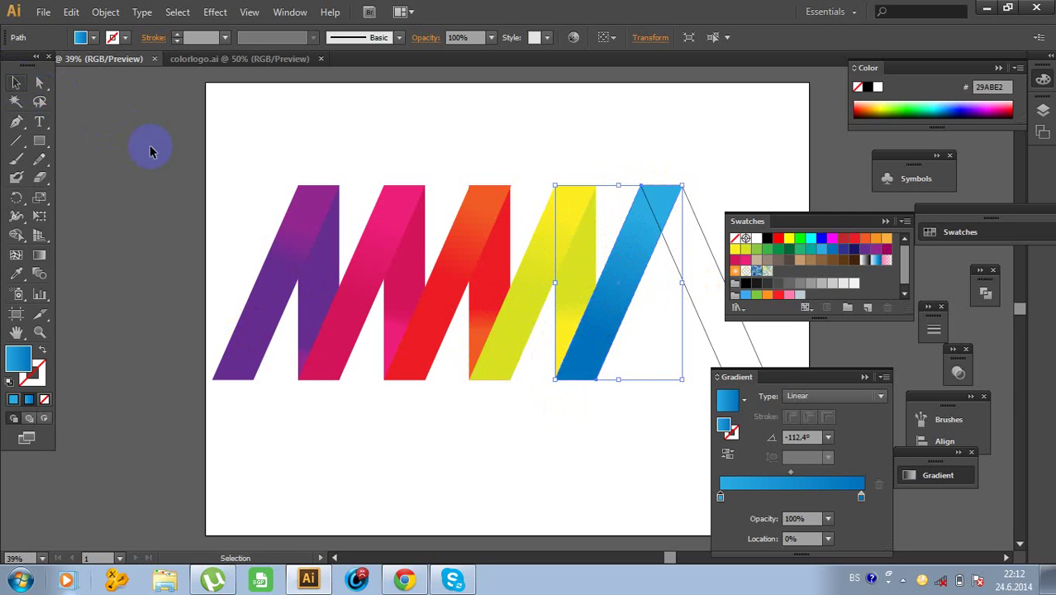
pyautogui.click(884, 221)
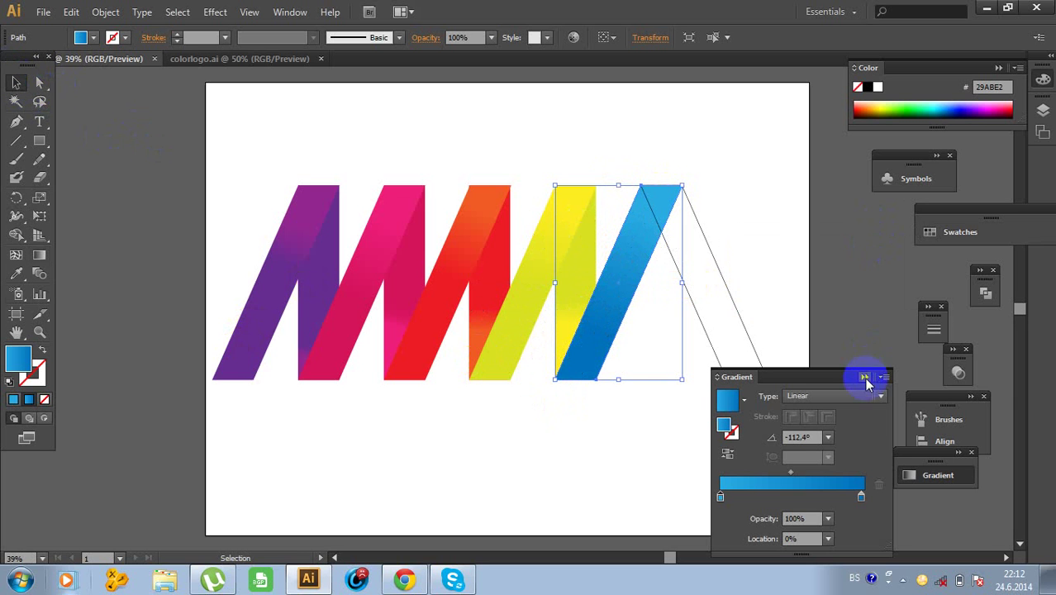
# Fill the triangle shape with the blue gradient and set its stroke to None.
pyautogui.click(865, 377)
pyautogui.click(742, 325)
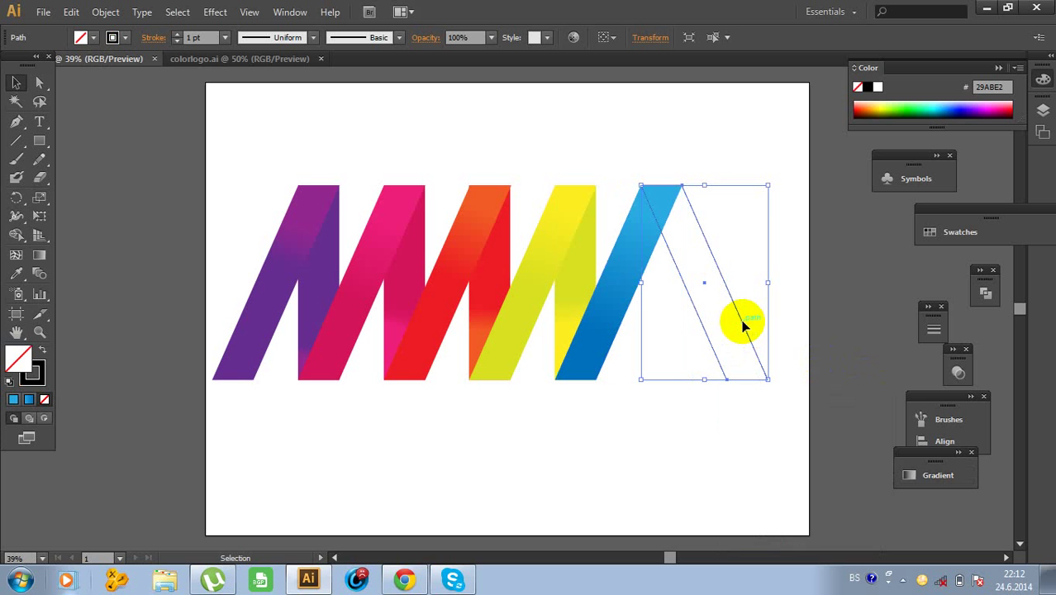
pyautogui.click(910, 473)
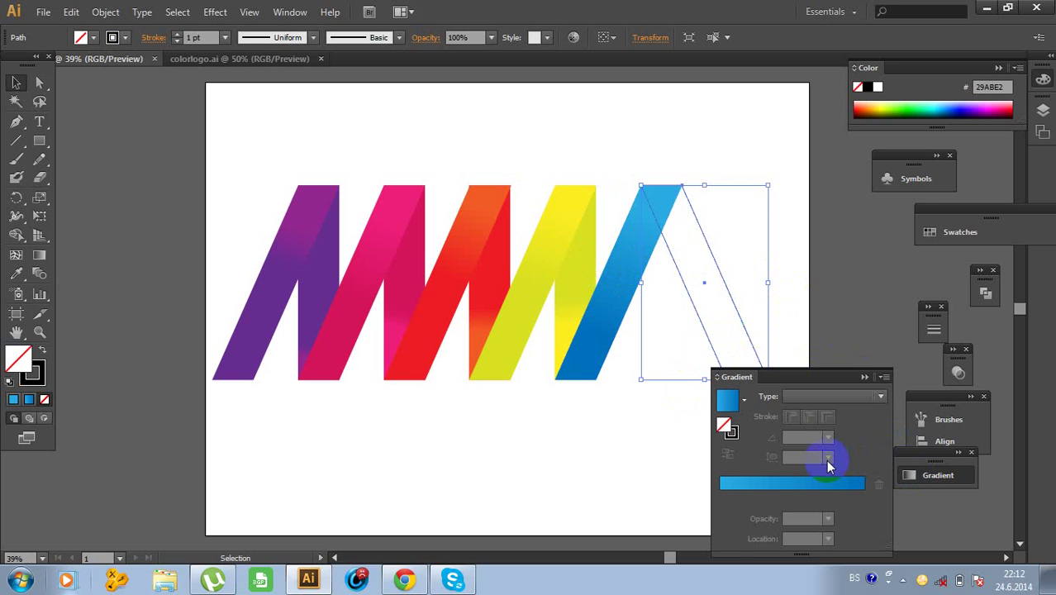
pyautogui.click(789, 480)
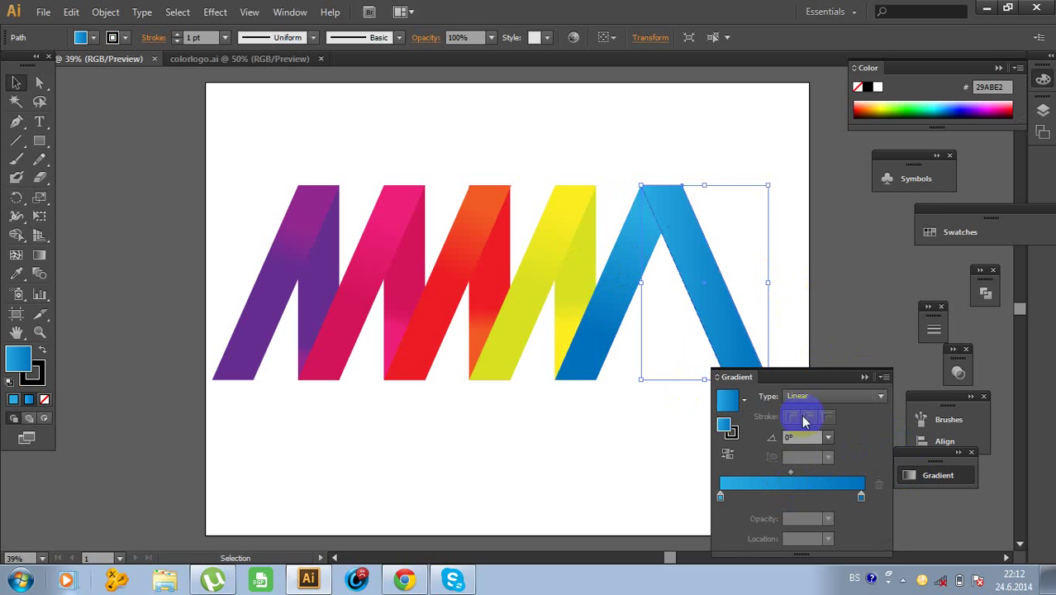
pyautogui.click(810, 381)
pyautogui.hotkey('ctrl', 'F9')
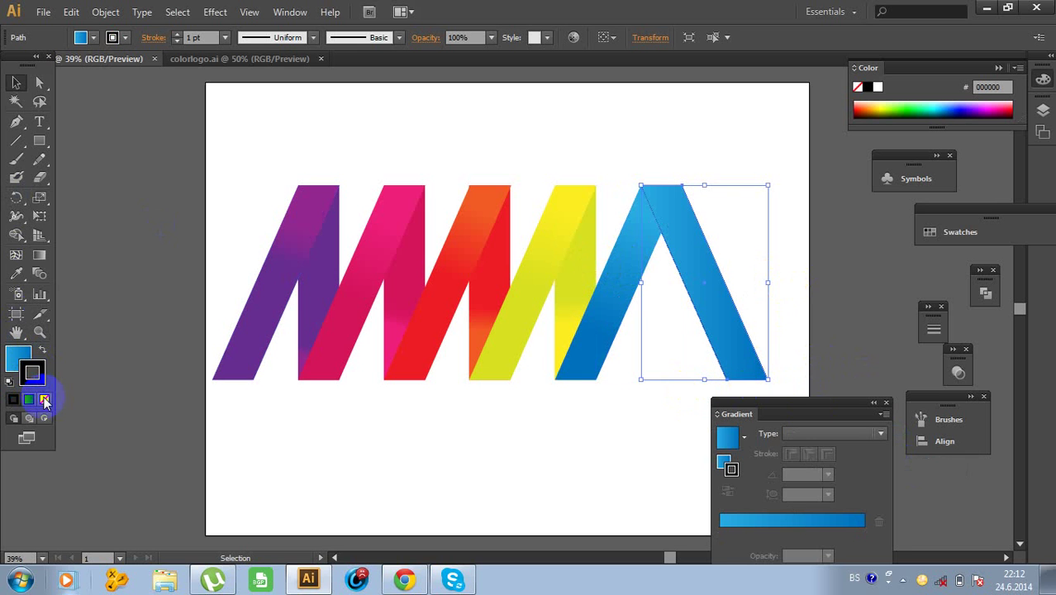
pyautogui.click(44, 399)
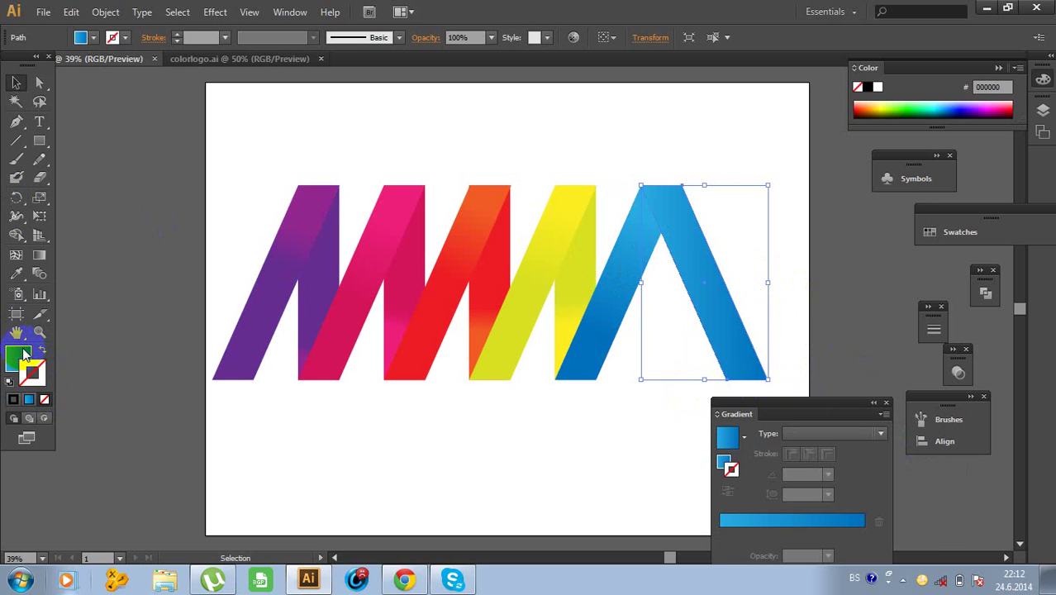
# Angle the triangle's gradient along the A's right leg at 113.8°, deepest near the top.
pyautogui.click(39, 256)
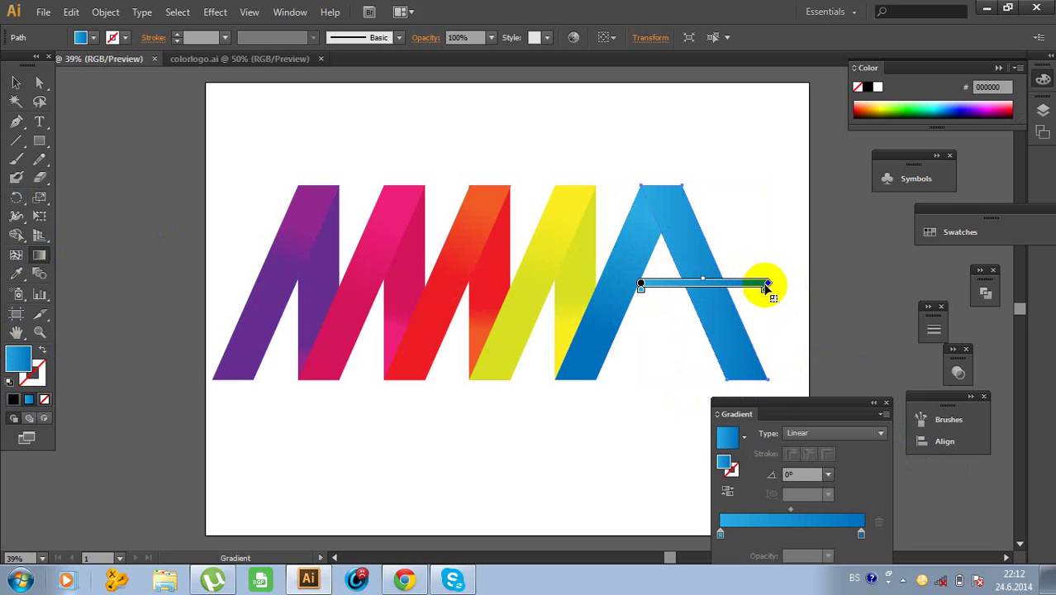
pyautogui.moveTo(768, 285)
pyautogui.mouseDown()
pyautogui.moveTo(753, 346)
pyautogui.moveTo(712, 374)
pyautogui.mouseUp()
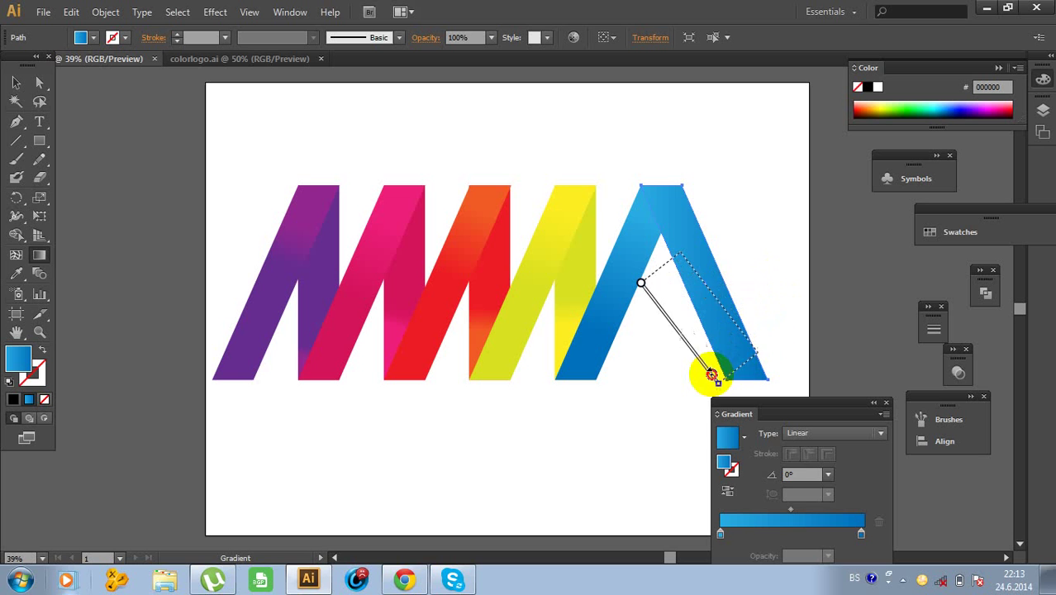
pyautogui.moveTo(680, 252)
pyautogui.mouseDown()
pyautogui.moveTo(707, 373)
pyautogui.moveTo(738, 351)
pyautogui.moveTo(759, 353)
pyautogui.mouseUp()
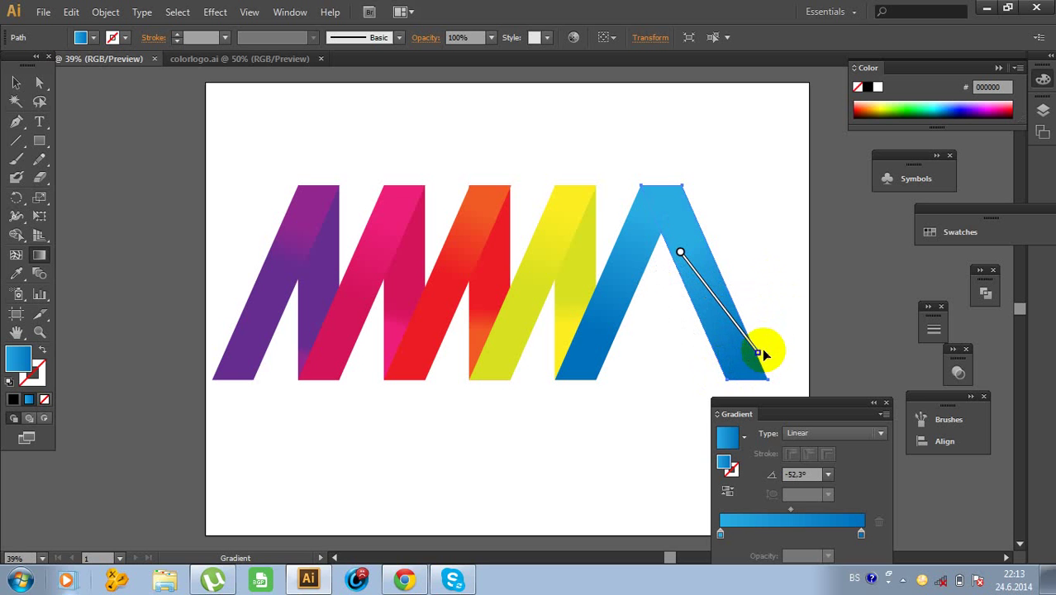
pyautogui.moveTo(759, 352); pyautogui.dragTo(753, 353)
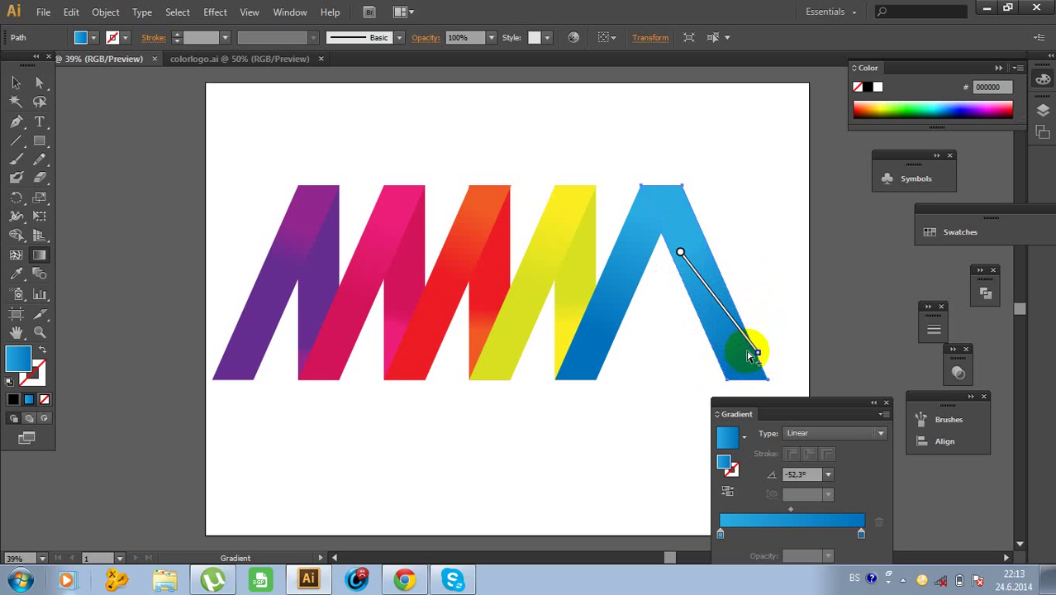
pyautogui.moveTo(760, 353)
pyautogui.mouseDown()
pyautogui.moveTo(608, 278)
pyautogui.moveTo(661, 200)
pyautogui.moveTo(650, 211)
pyautogui.moveTo(683, 224)
pyautogui.moveTo(722, 309)
pyautogui.mouseUp()
pyautogui.click(19, 82)
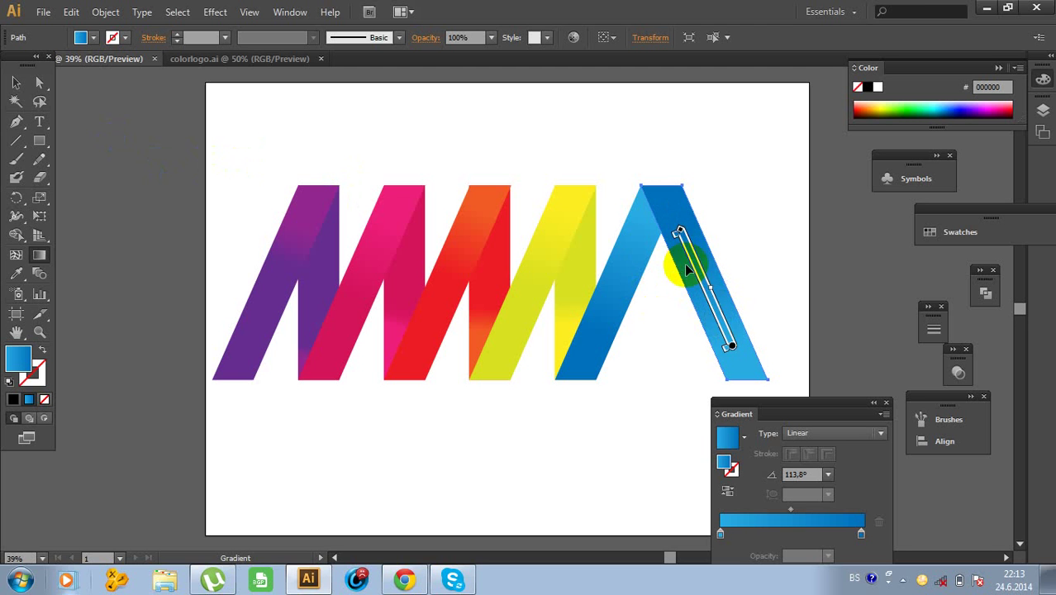
# Send the A's right leg to the back of the stacking order.
pyautogui.click(16, 83)
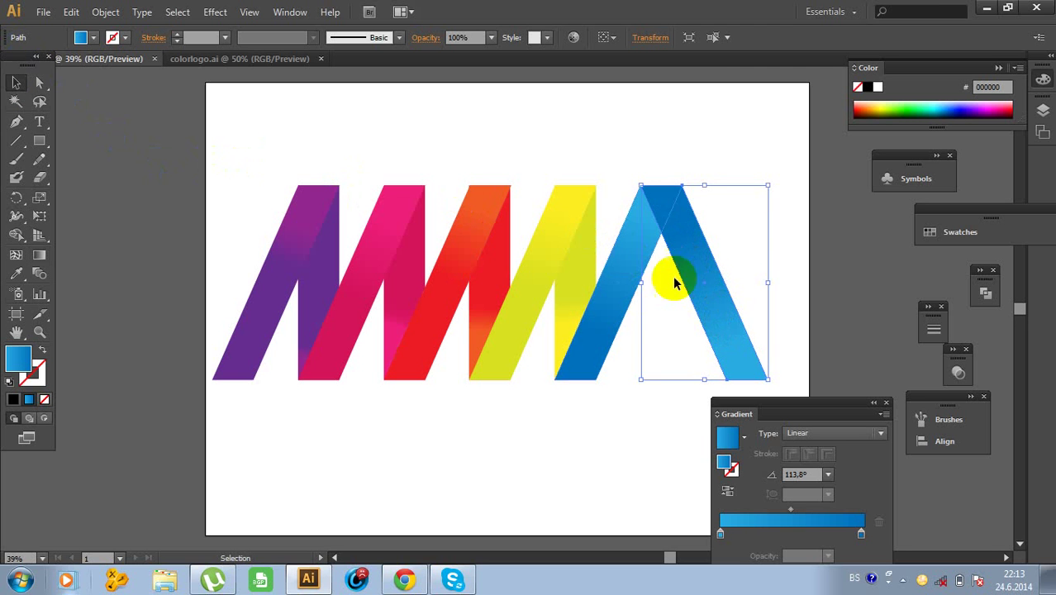
pyautogui.rightClick(717, 289)
pyautogui.moveTo(731, 502)
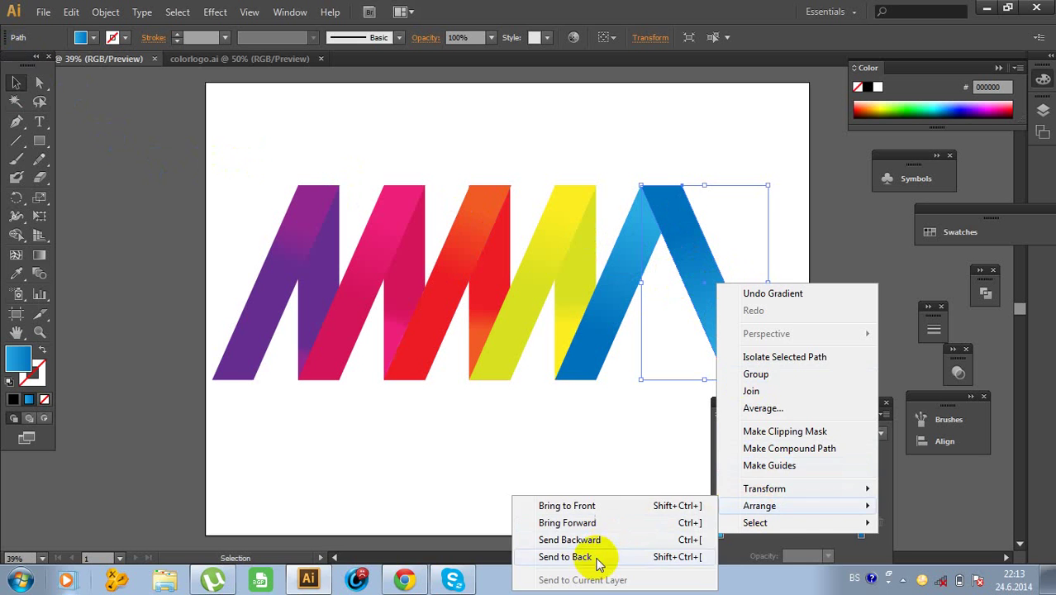
pyautogui.click(597, 557)
pyautogui.click(625, 448)
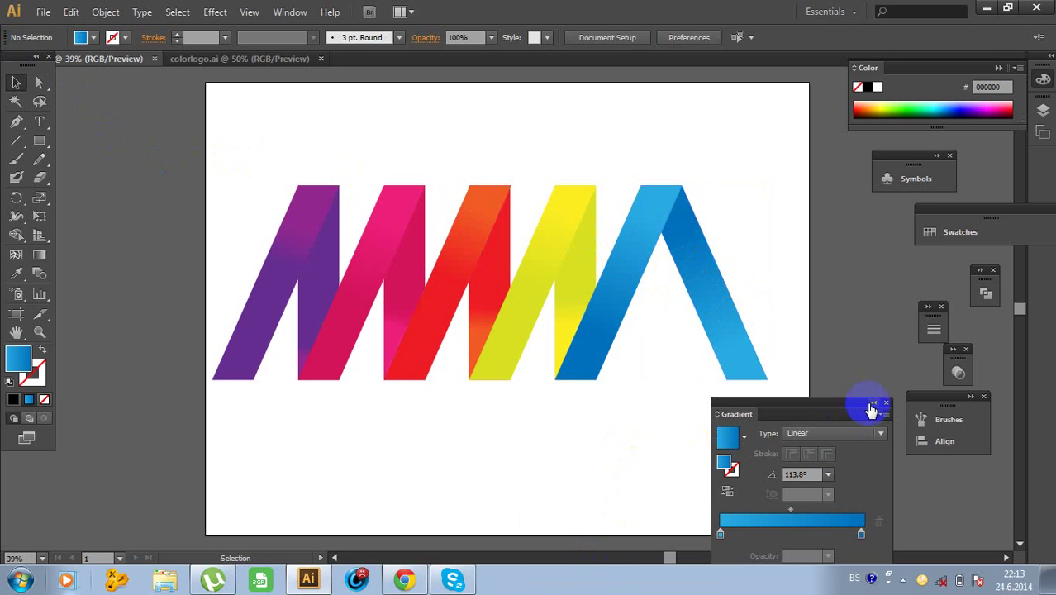
# Marquee-select every logo stripe and move the whole logo slightly up and right.
pyautogui.click(873, 404)
pyautogui.click(792, 401)
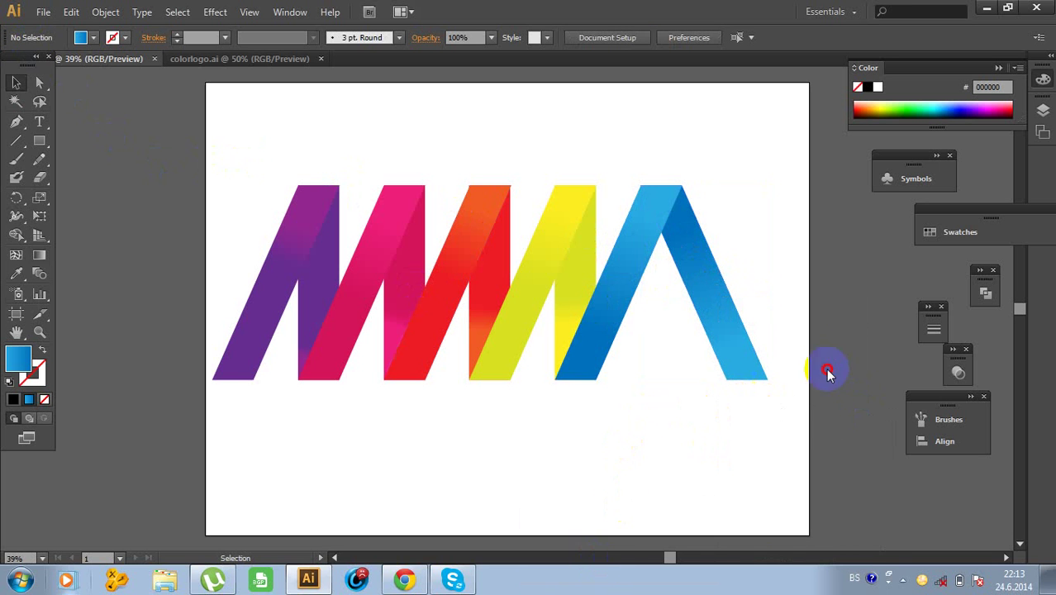
pyautogui.click(874, 284)
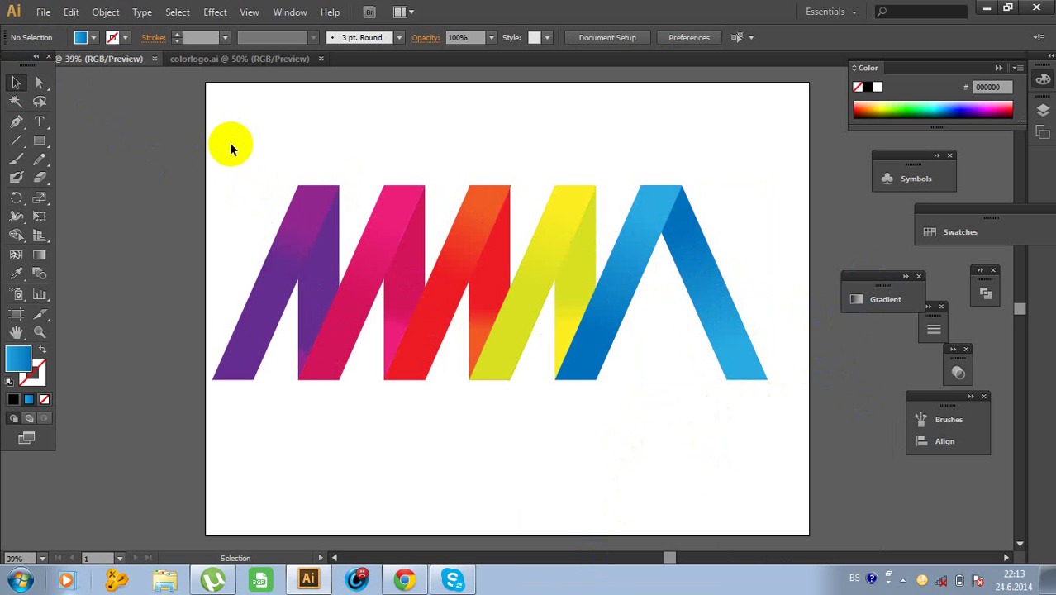
pyautogui.moveTo(240, 173); pyautogui.dragTo(357, 161)
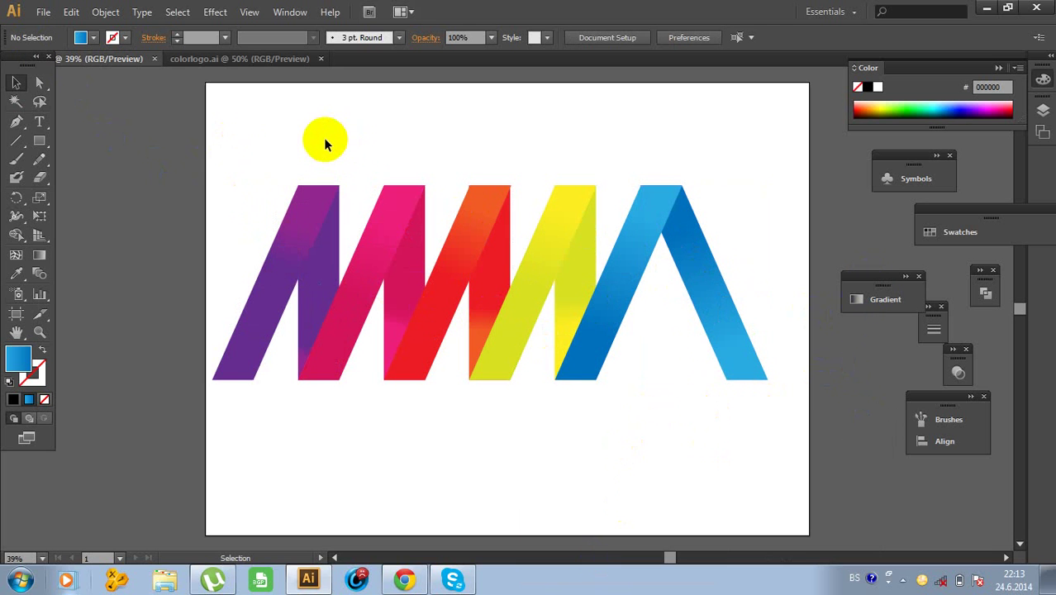
pyautogui.moveTo(227, 142); pyautogui.dragTo(756, 391)
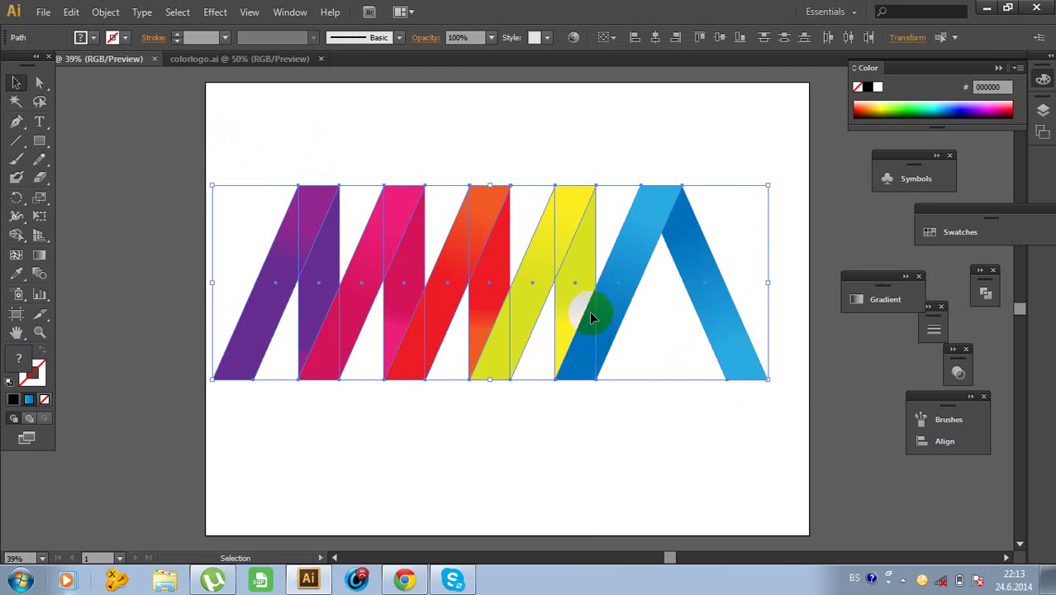
pyautogui.moveTo(538, 289); pyautogui.dragTo(559, 270)
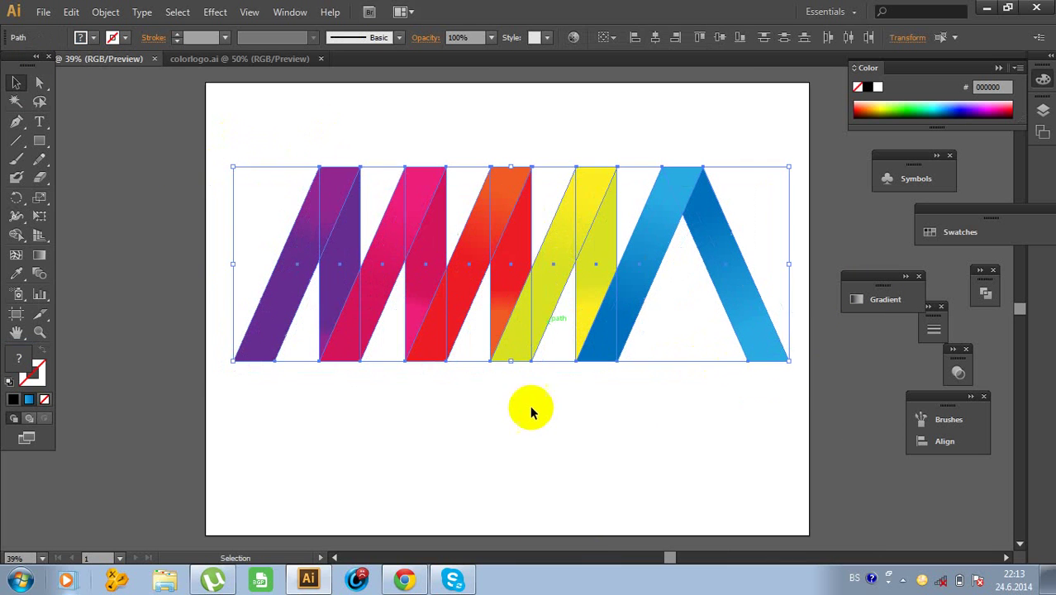
pyautogui.click(522, 425)
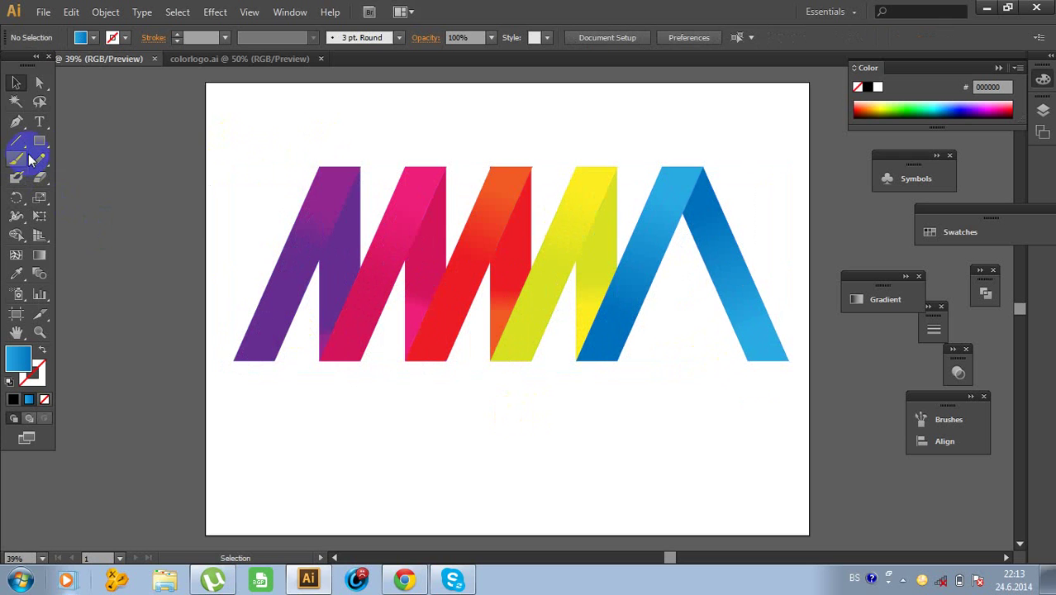
# Draw a thin flat ellipse below the purple stripe with the Ellipse Tool.
pyautogui.moveTo(39, 140); pyautogui.dragTo(75, 177)
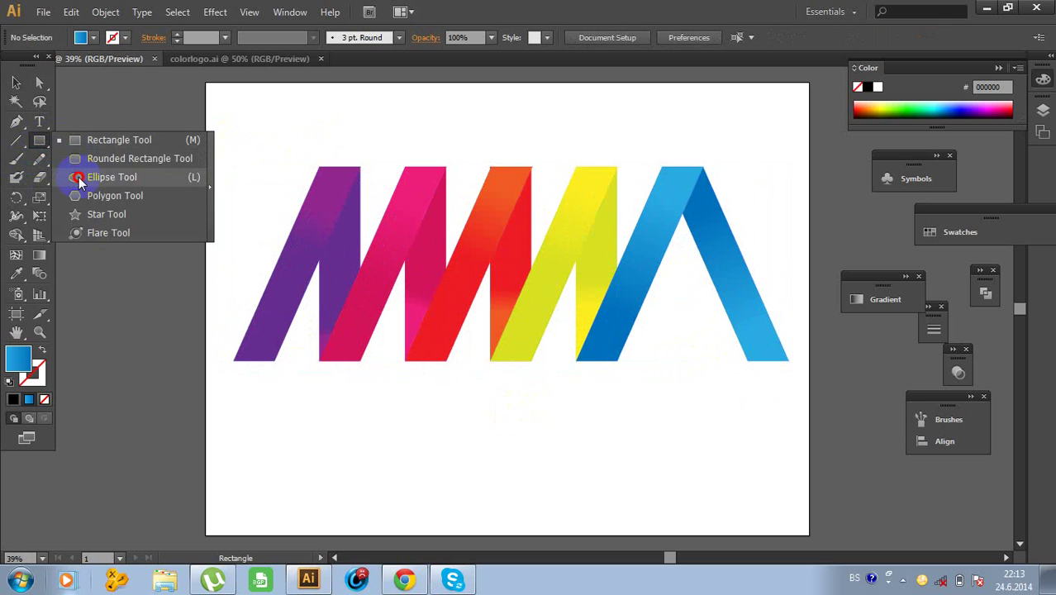
pyautogui.moveTo(219, 366); pyautogui.dragTo(261, 372)
pyautogui.click(16, 83)
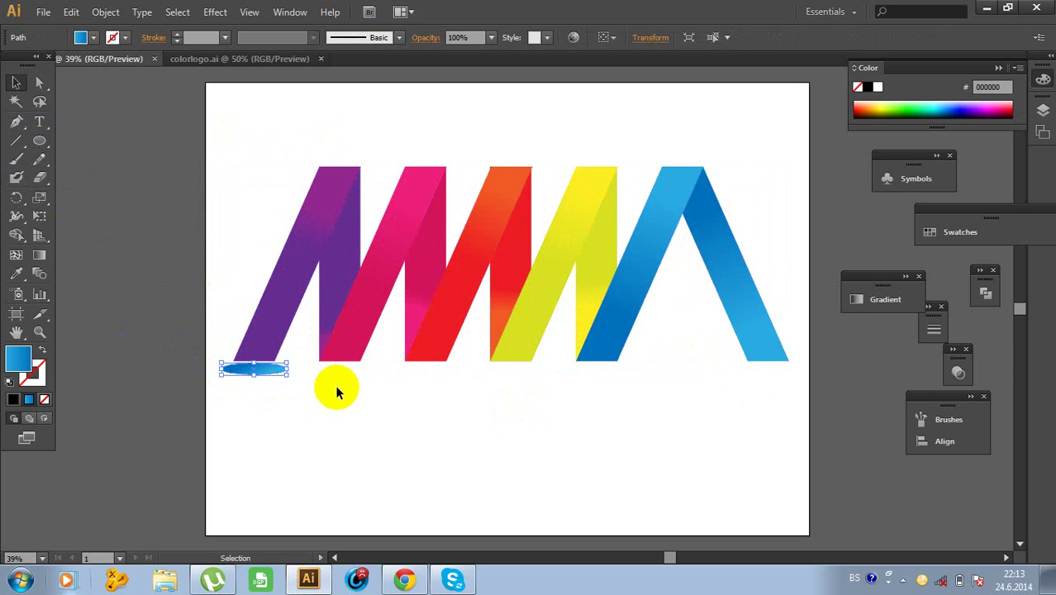
# Fill the ellipse with a near-white to grey gradient, grey stop centred at 50.53%.
pyautogui.click(892, 306)
pyautogui.click(938, 230)
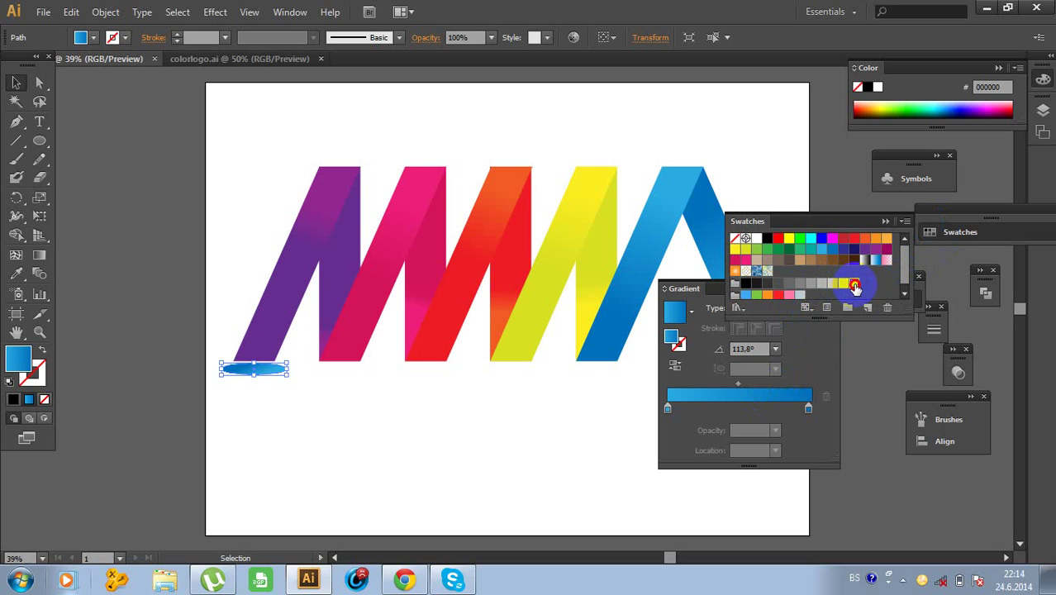
pyautogui.moveTo(855, 285); pyautogui.dragTo(808, 410)
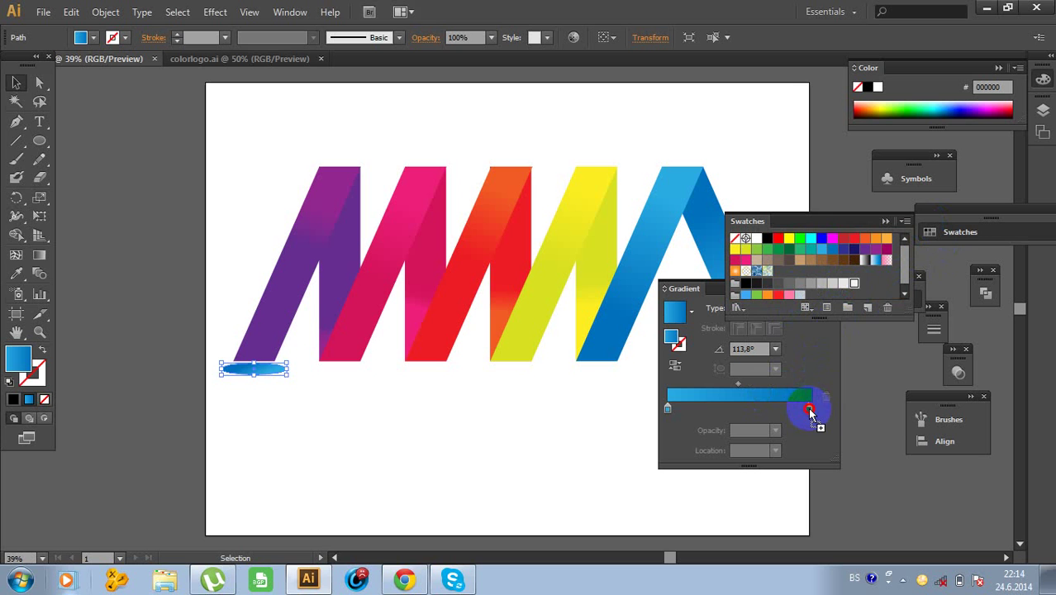
pyautogui.moveTo(808, 411); pyautogui.dragTo(809, 410)
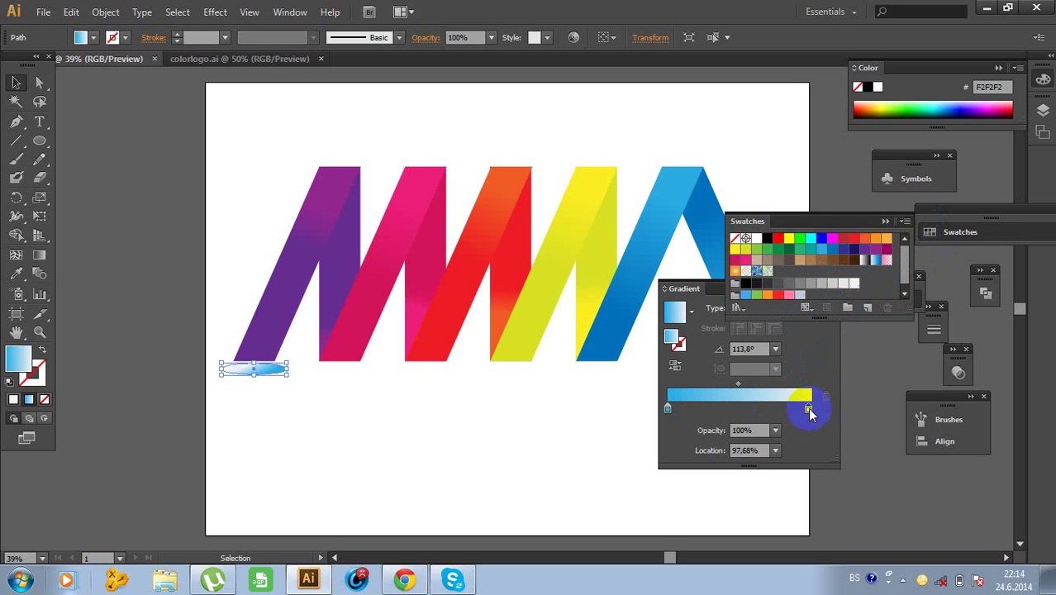
pyautogui.moveTo(855, 286); pyautogui.dragTo(667, 408)
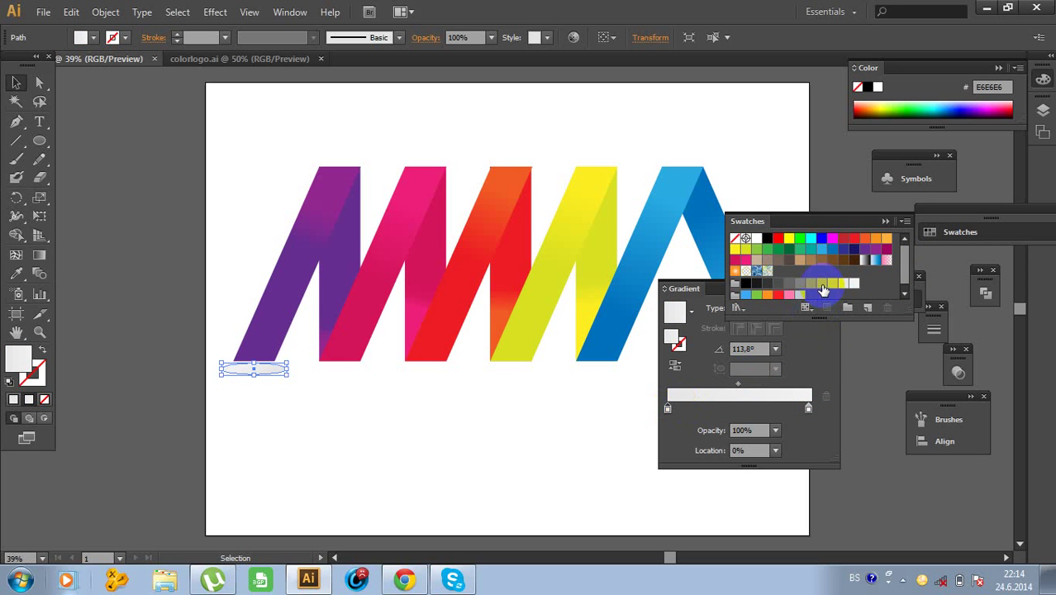
pyautogui.moveTo(824, 291); pyautogui.dragTo(741, 400)
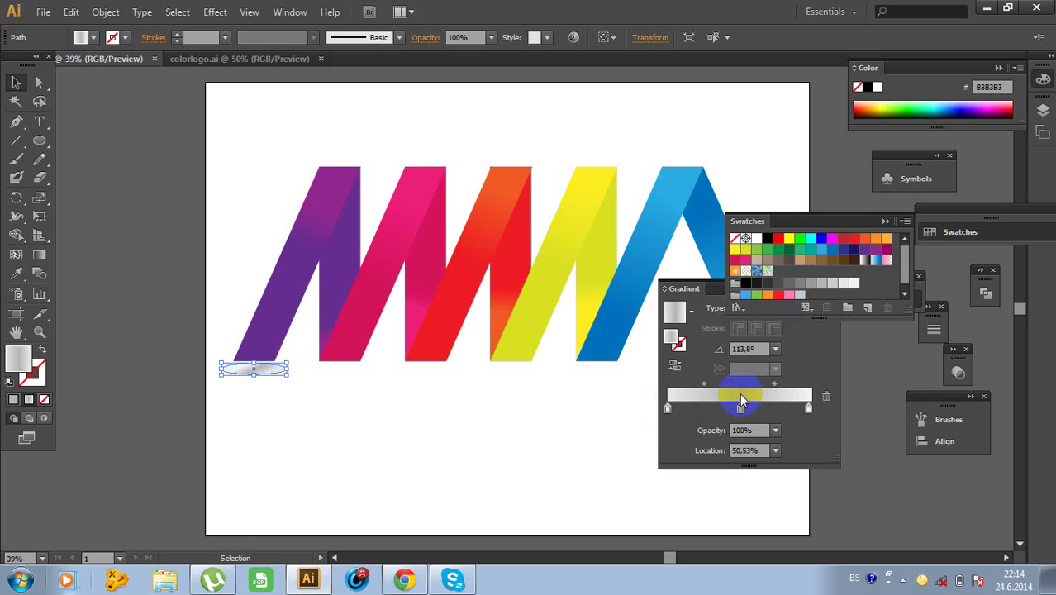
pyautogui.click(884, 225)
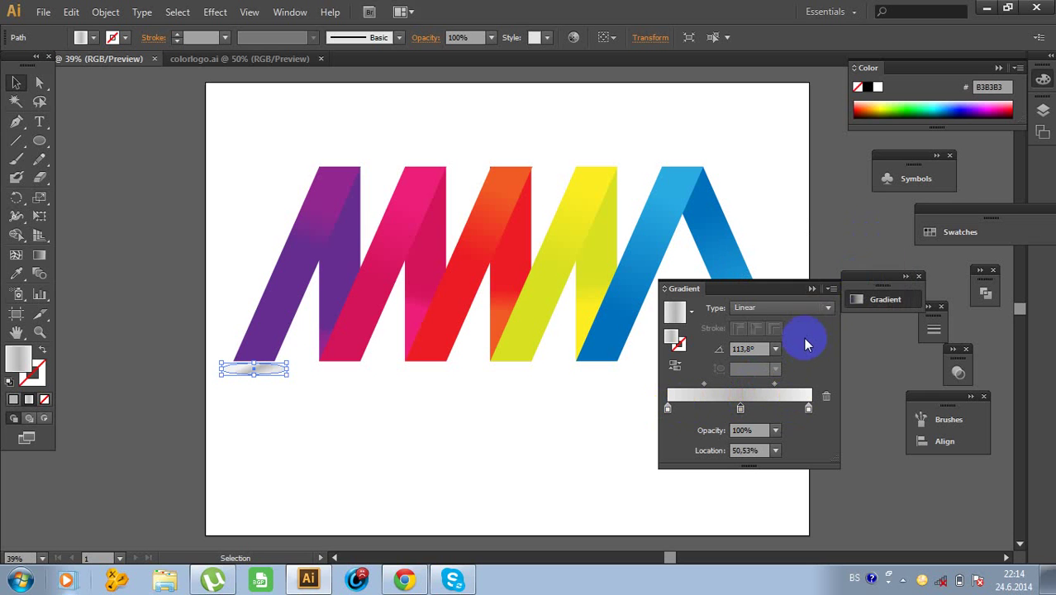
pyautogui.click(811, 288)
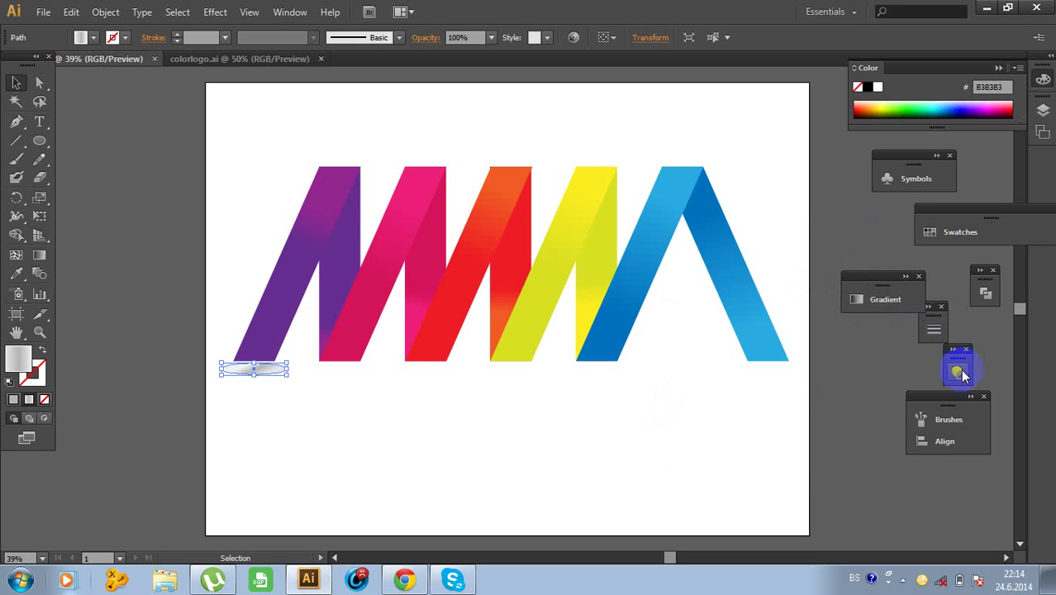
# Set the ellipse's opacity to 30% in the Transparency panel.
pyautogui.click(959, 368)
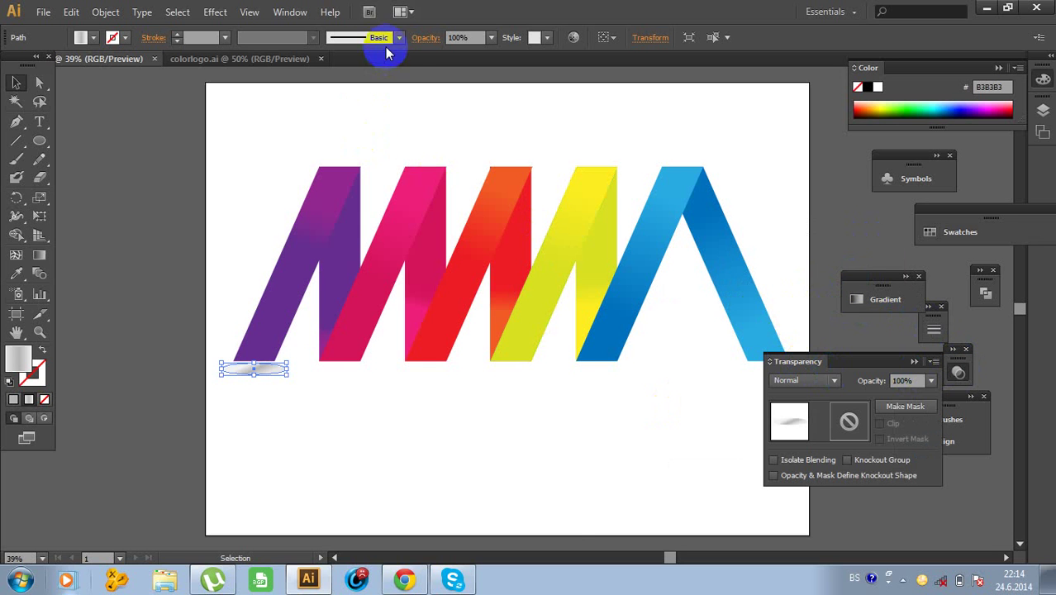
pyautogui.click(291, 13)
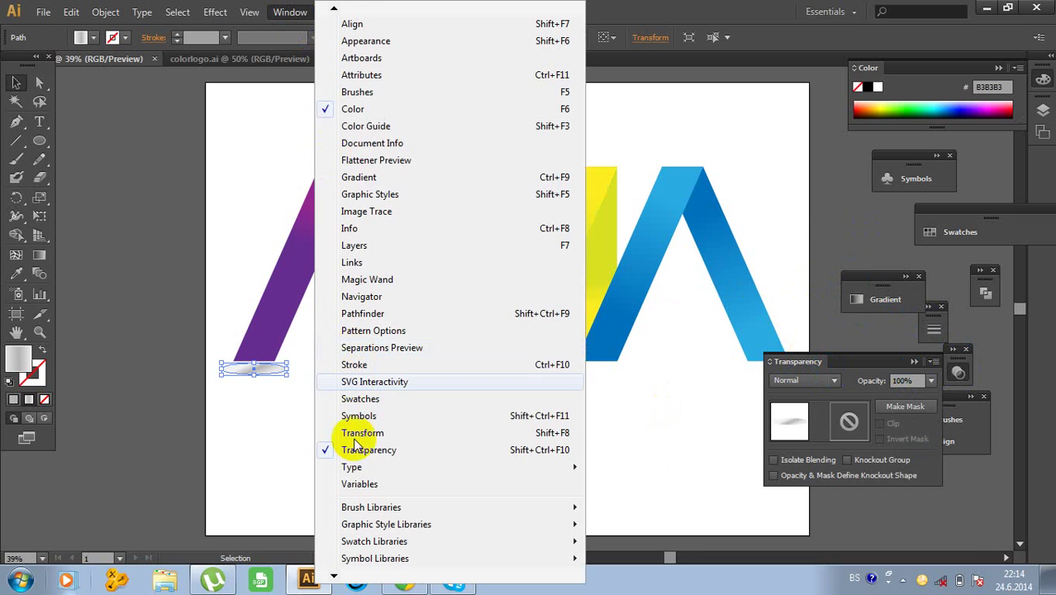
pyautogui.click(649, 424)
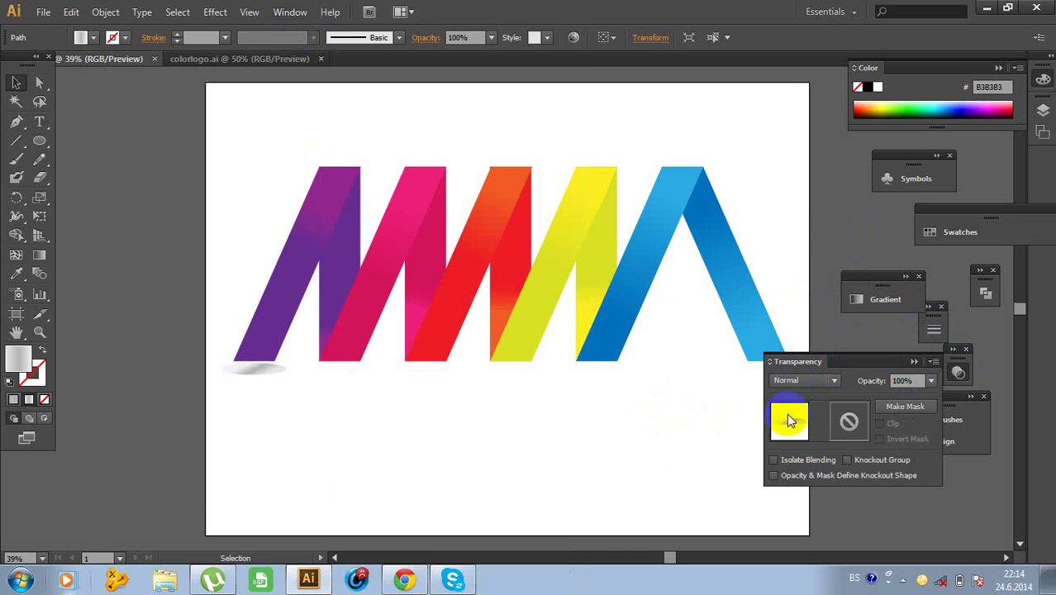
pyautogui.click(259, 374)
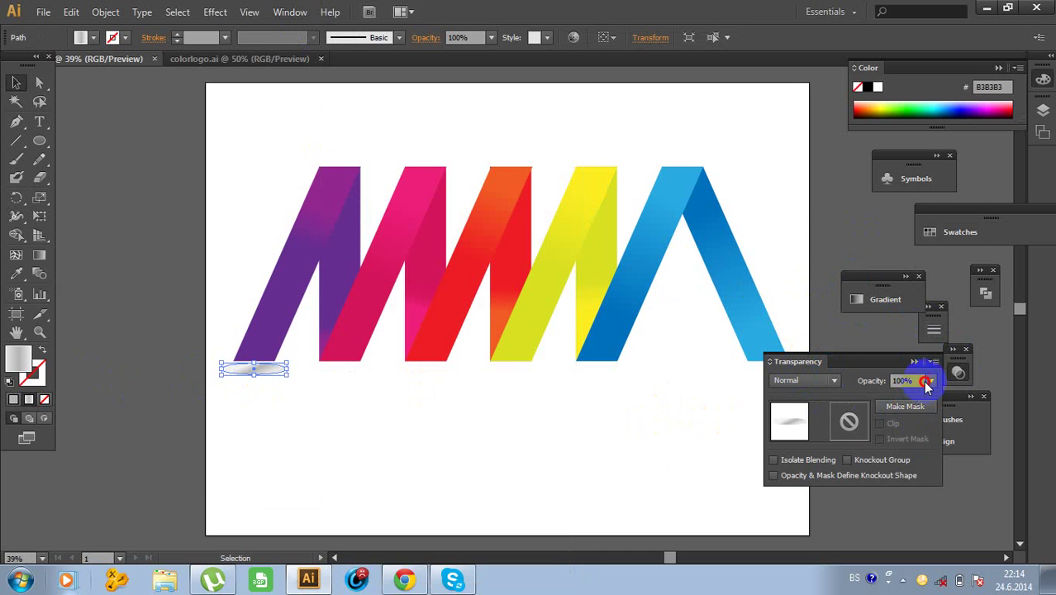
pyautogui.click(931, 380)
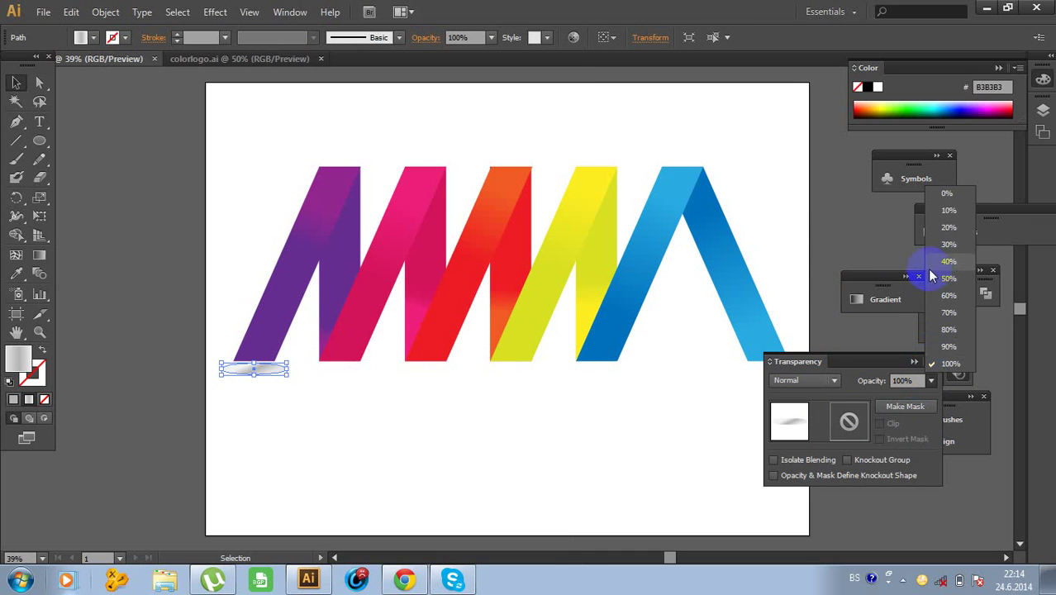
pyautogui.click(948, 227)
pyautogui.click(537, 487)
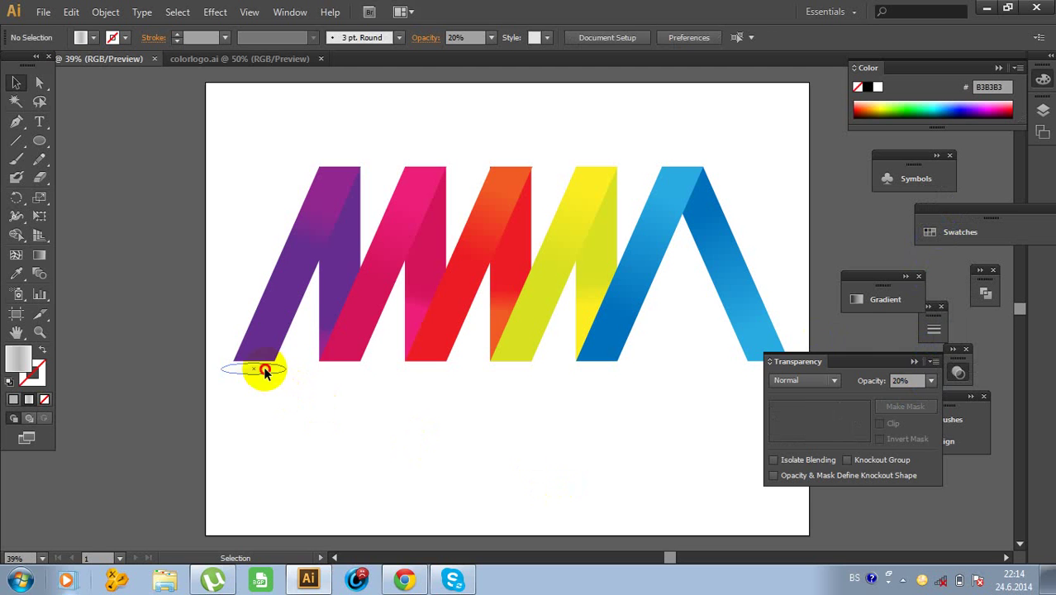
pyautogui.click(264, 372)
pyautogui.click(930, 380)
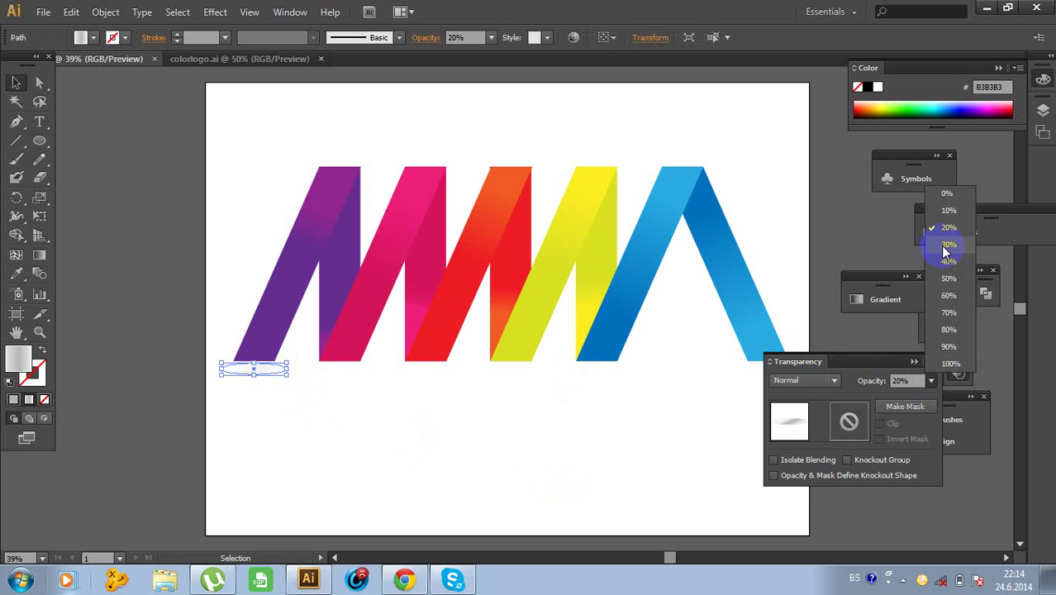
pyautogui.click(947, 246)
pyautogui.click(340, 438)
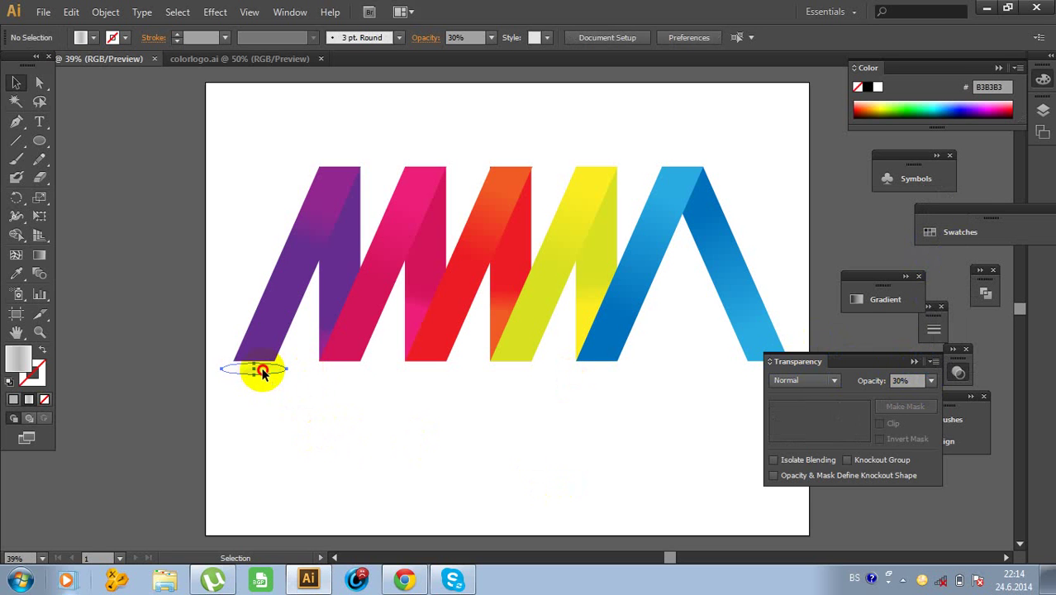
# Move the shadow under the purple stripe's foot and send it to the back.
pyautogui.moveTo(262, 373); pyautogui.dragTo(259, 366)
pyautogui.click(261, 364)
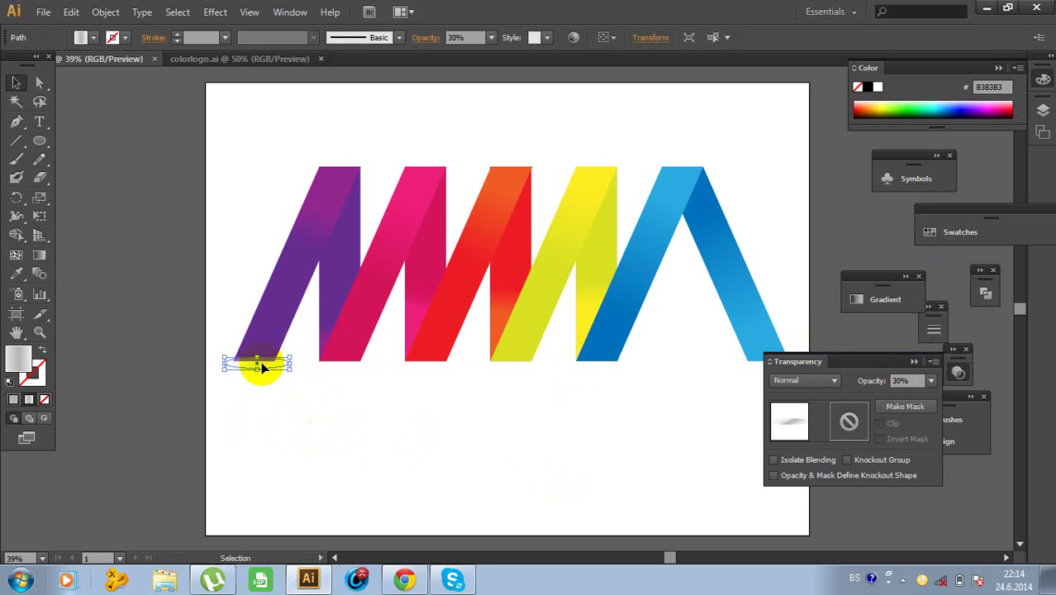
pyautogui.rightClick(262, 363)
pyautogui.moveTo(283, 335)
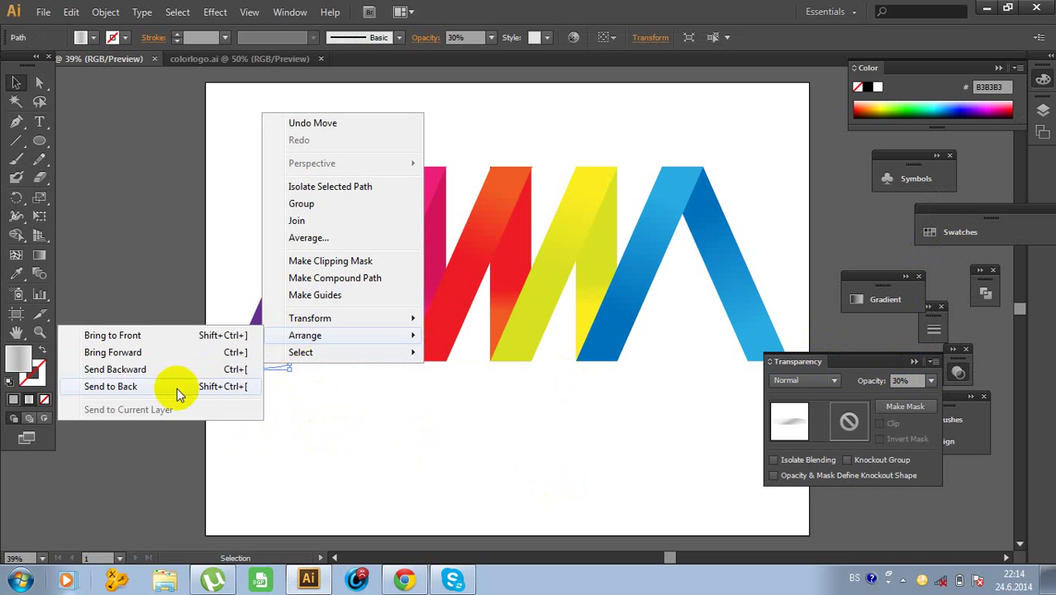
pyautogui.click(177, 387)
pyautogui.click(262, 398)
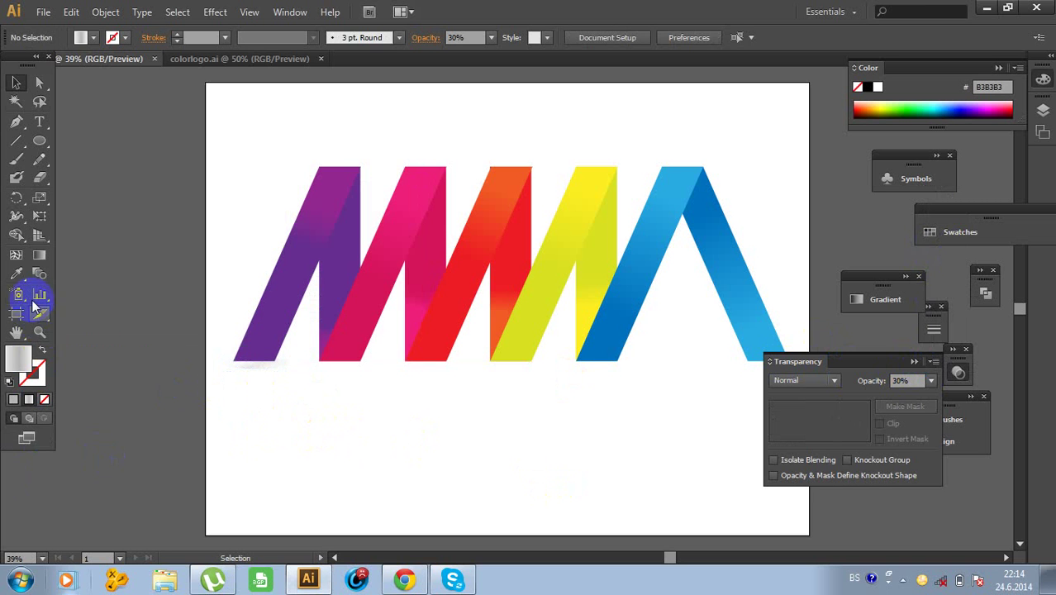
# Zoom in on the purple stripe's foot and nudge the shadow ellipse slightly lower.
pyautogui.click(39, 332)
pyautogui.click(253, 389)
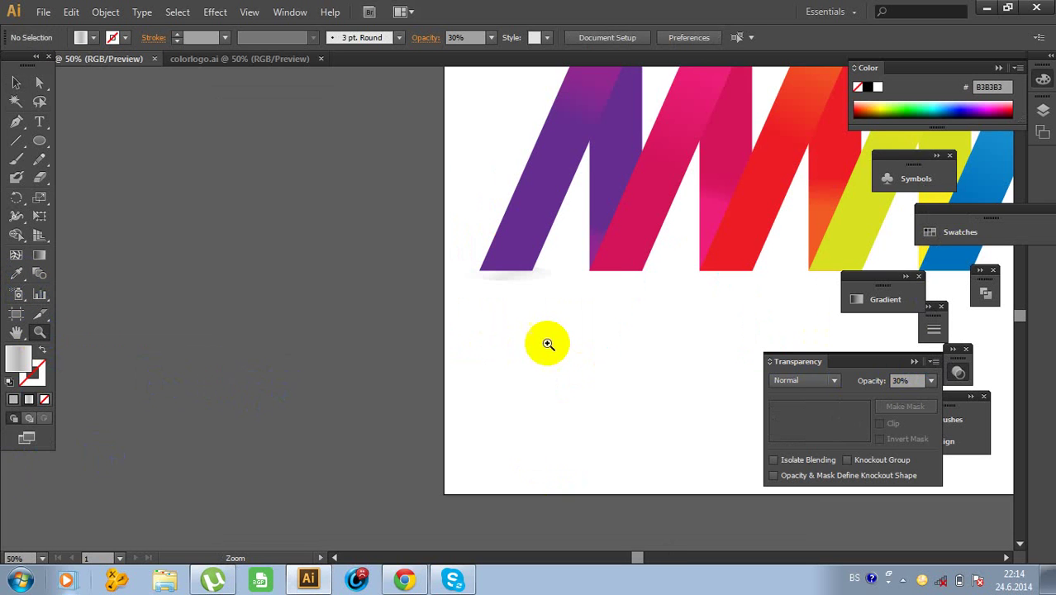
pyautogui.click(548, 344)
pyautogui.click(16, 83)
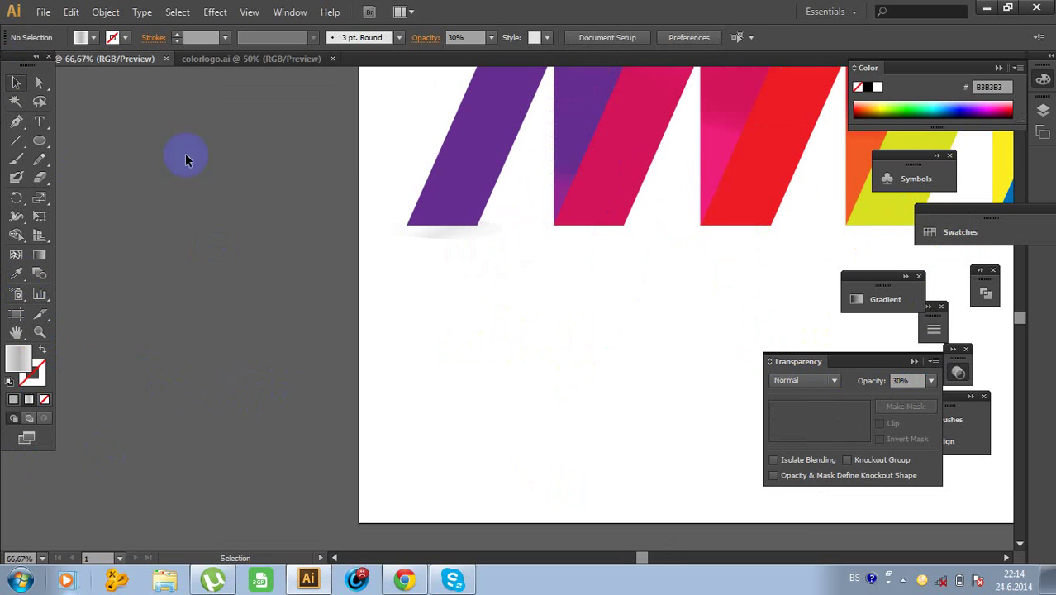
pyautogui.click(419, 232)
pyautogui.moveTo(440, 234); pyautogui.dragTo(441, 241)
pyautogui.click(486, 293)
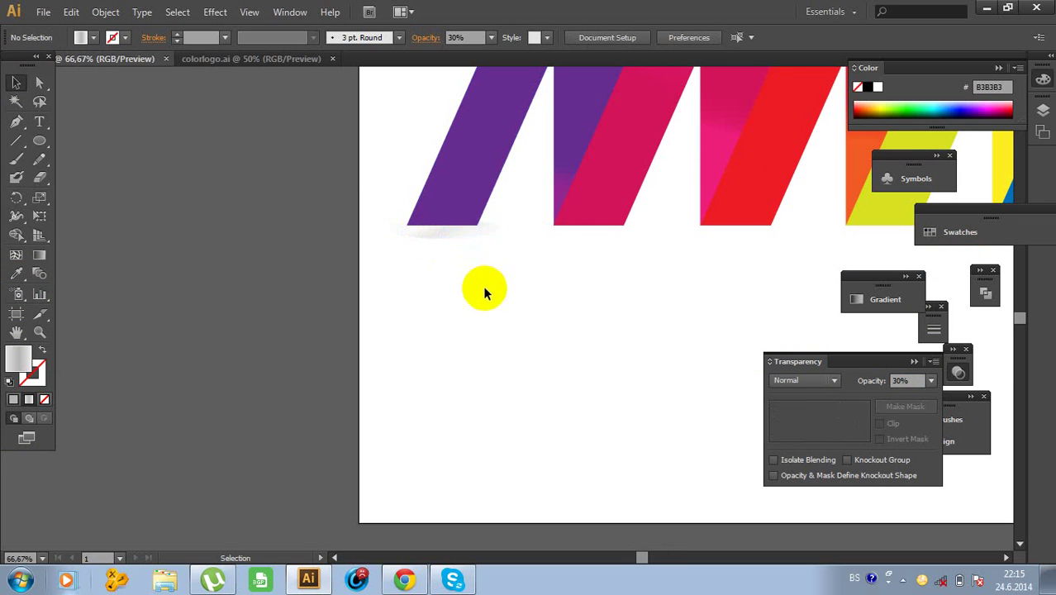
# Zoom out to 33.33% and pan the artboard back into view.
pyautogui.scroll(2, 476, 291)
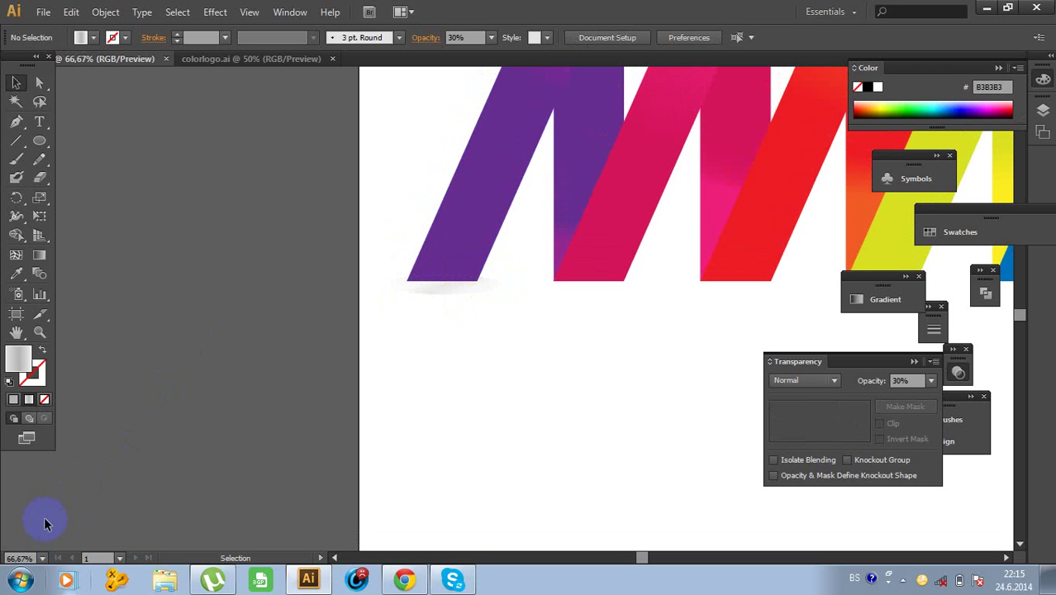
pyautogui.click(42, 559)
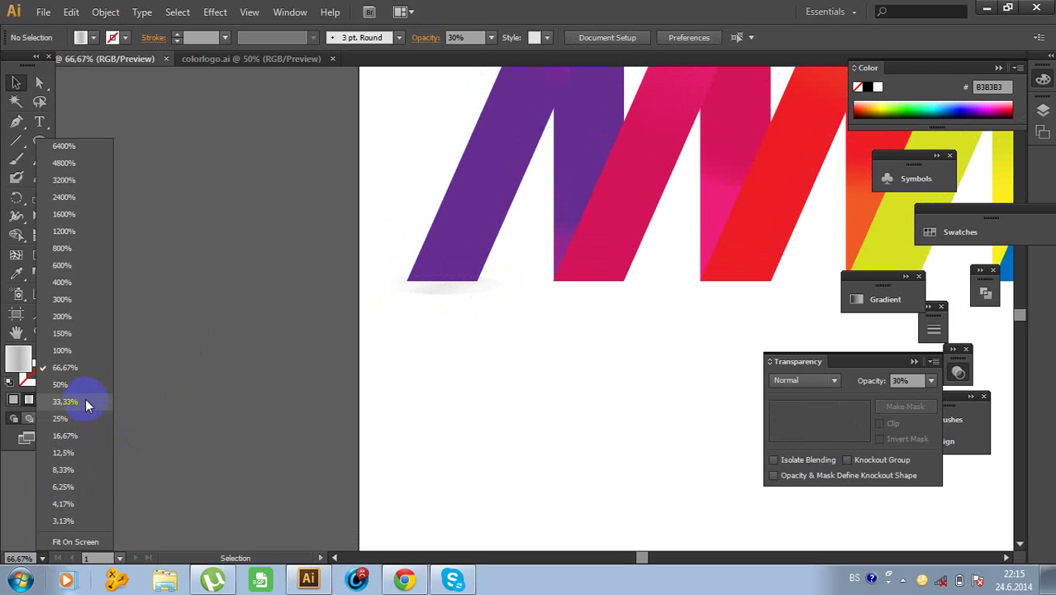
pyautogui.click(83, 401)
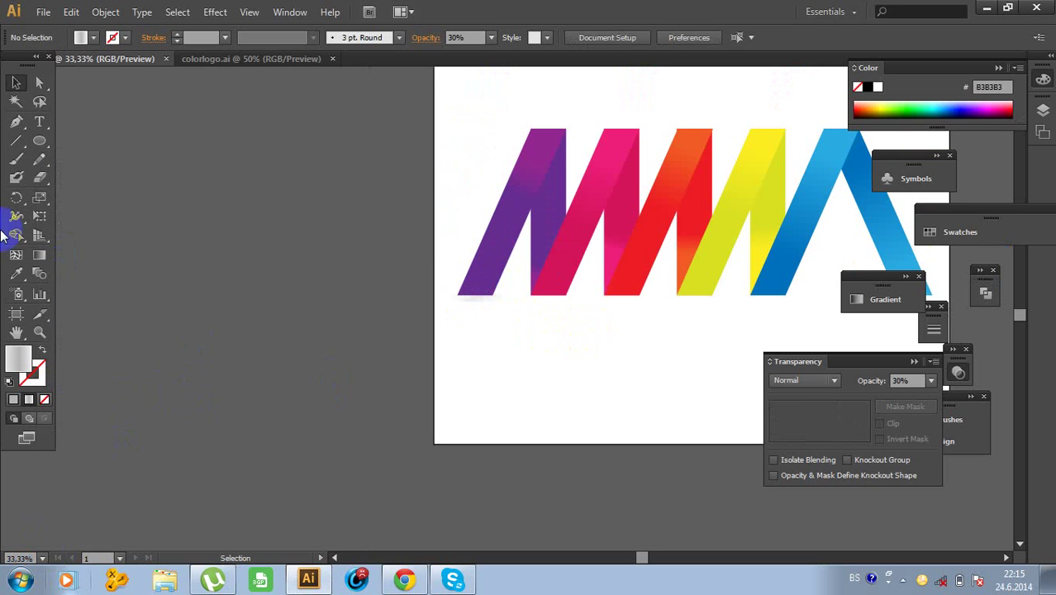
pyautogui.click(15, 332)
pyautogui.moveTo(562, 347); pyautogui.dragTo(376, 328)
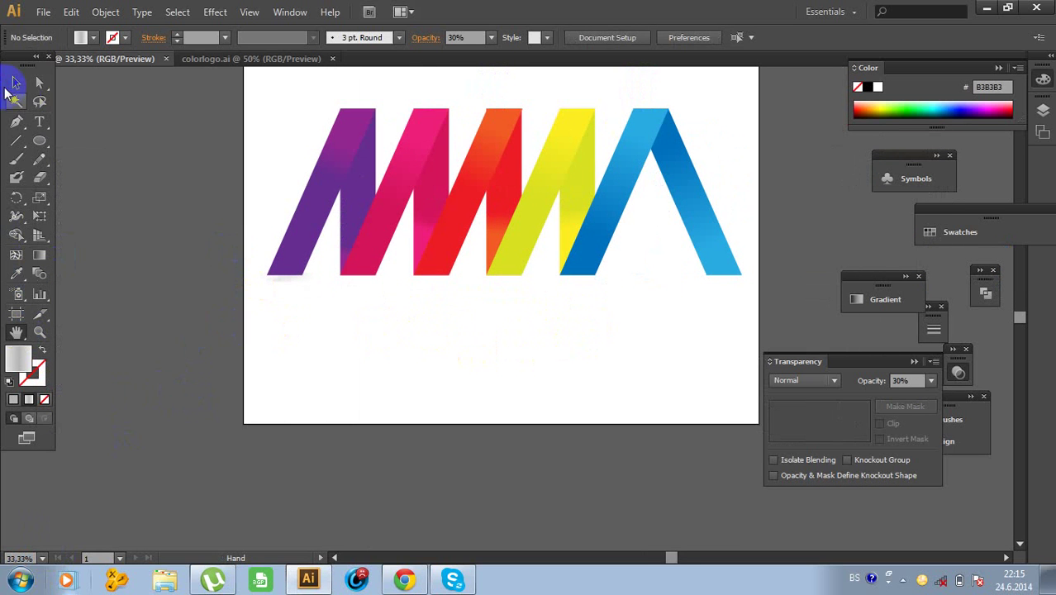
pyautogui.click(18, 81)
# Alt+Shift-drag shadow copies under the magenta stripe and the next stripe.
pyautogui.click(299, 285)
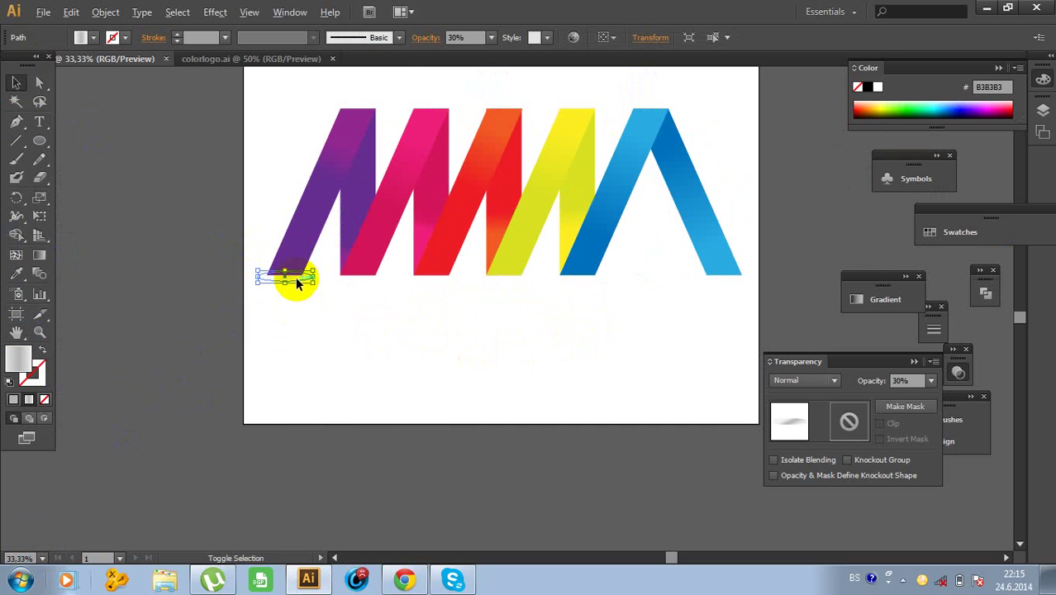
pyautogui.moveTo(299, 285); pyautogui.dragTo(370, 298)
pyautogui.click(370, 302)
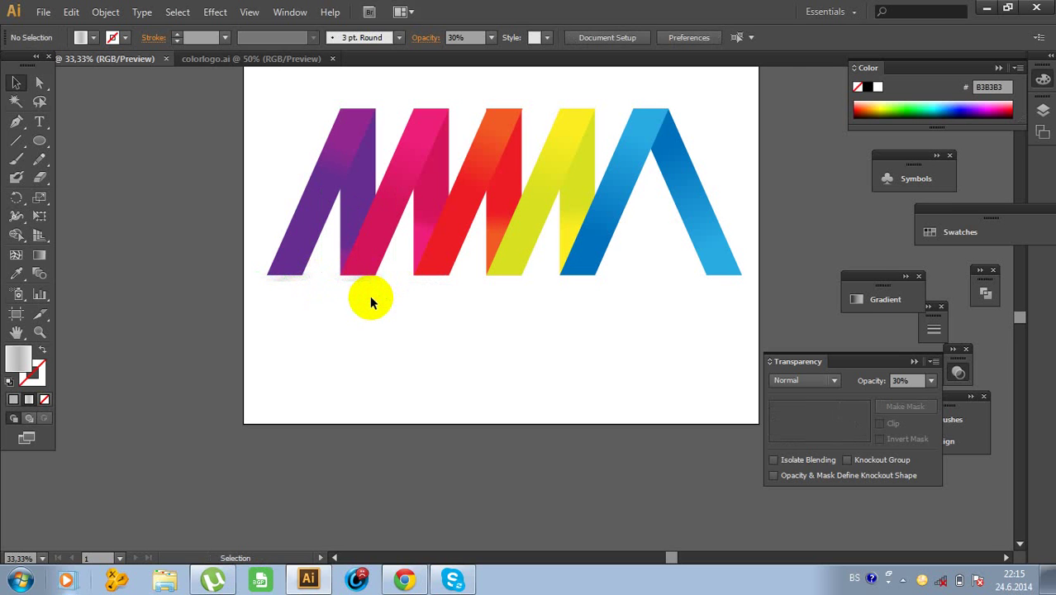
pyautogui.click(364, 285)
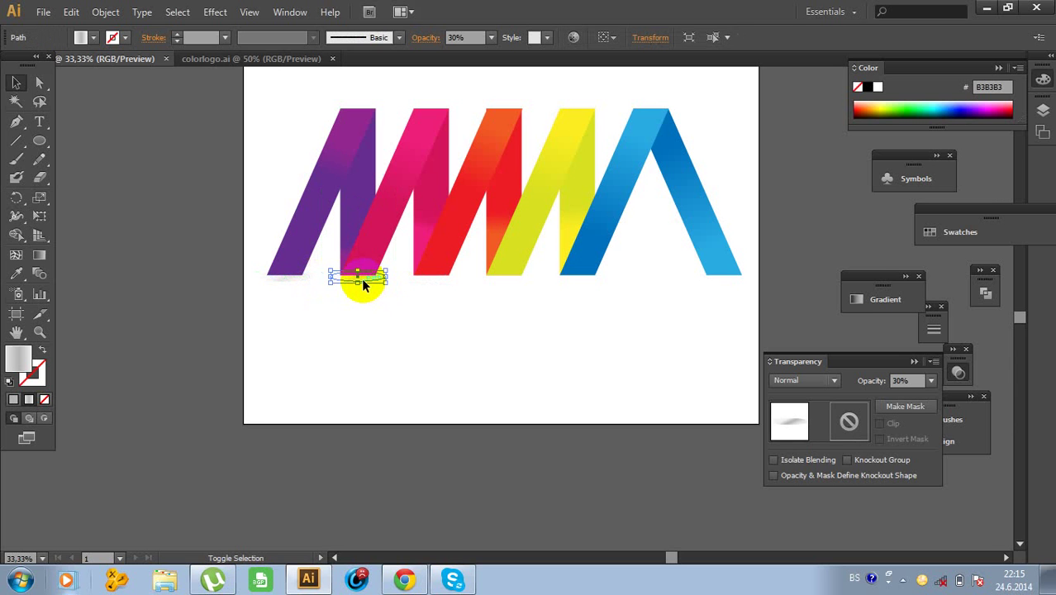
pyautogui.moveTo(364, 285); pyautogui.dragTo(441, 286)
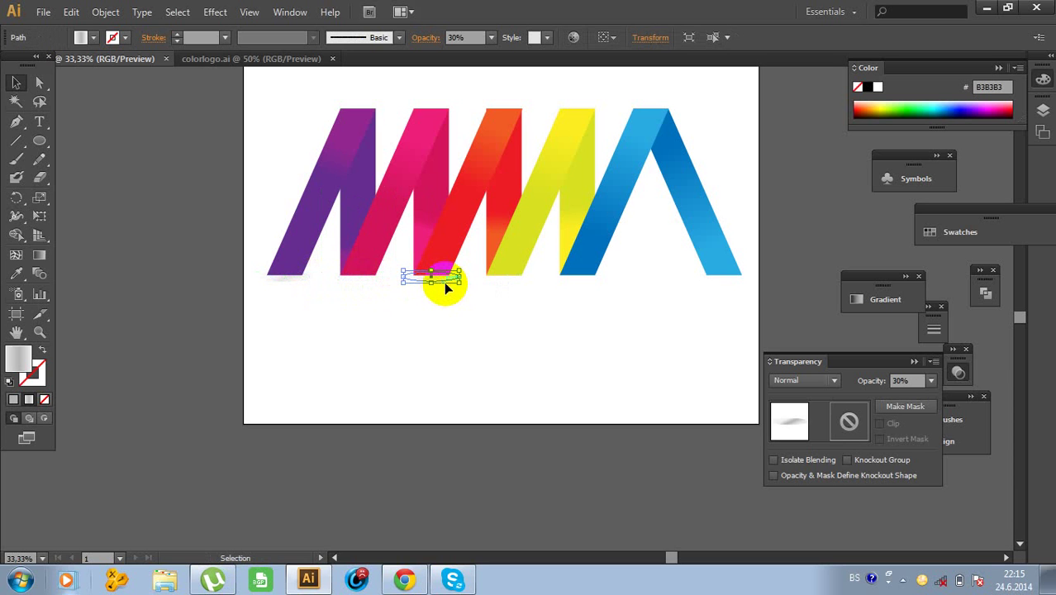
# Place further shadow copies along the baseline, under the yellow stripe and the last stripe.
pyautogui.click(443, 286)
pyautogui.moveTo(439, 279); pyautogui.dragTo(514, 298)
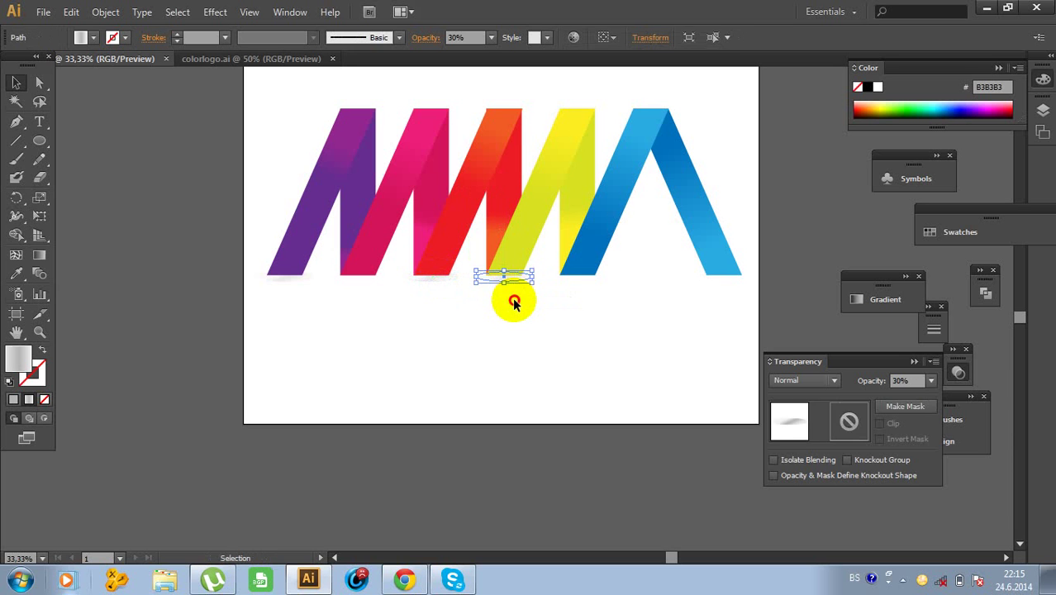
pyautogui.click(514, 301)
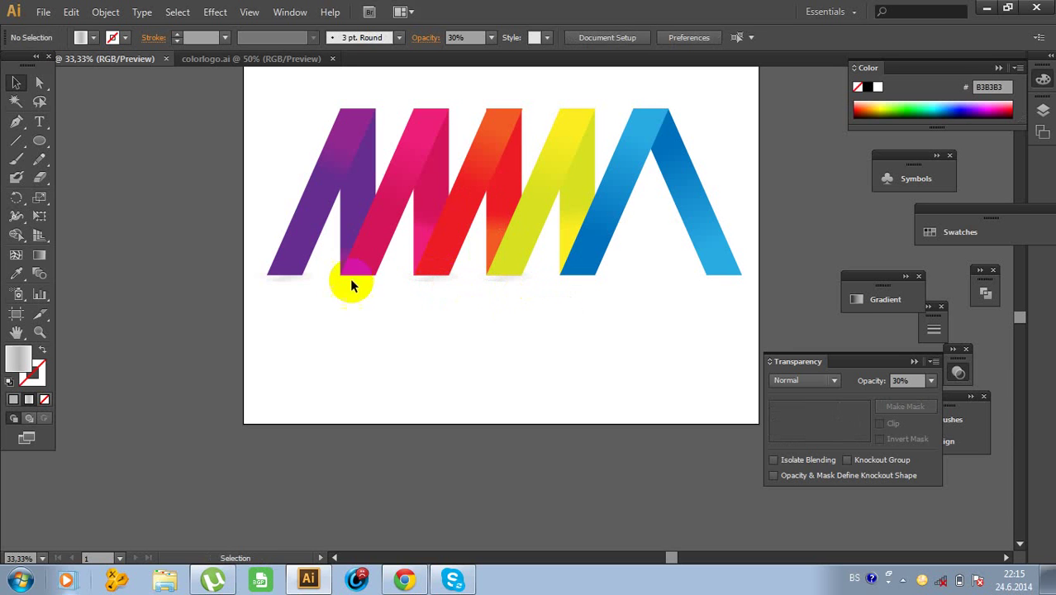
pyautogui.moveTo(509, 286); pyautogui.dragTo(508, 286)
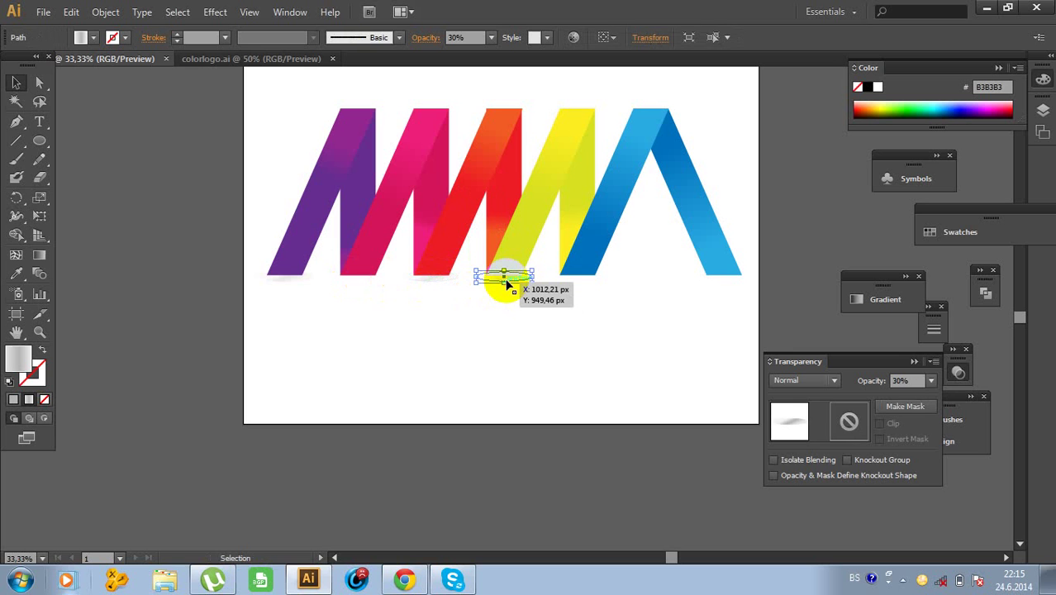
pyautogui.click(537, 289)
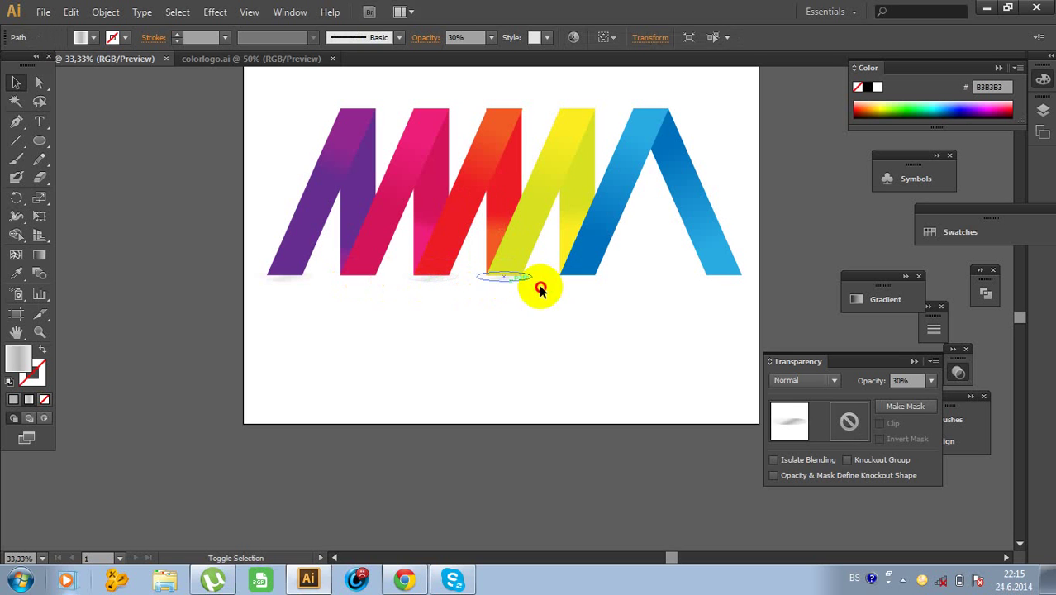
pyautogui.moveTo(524, 283); pyautogui.dragTo(590, 286)
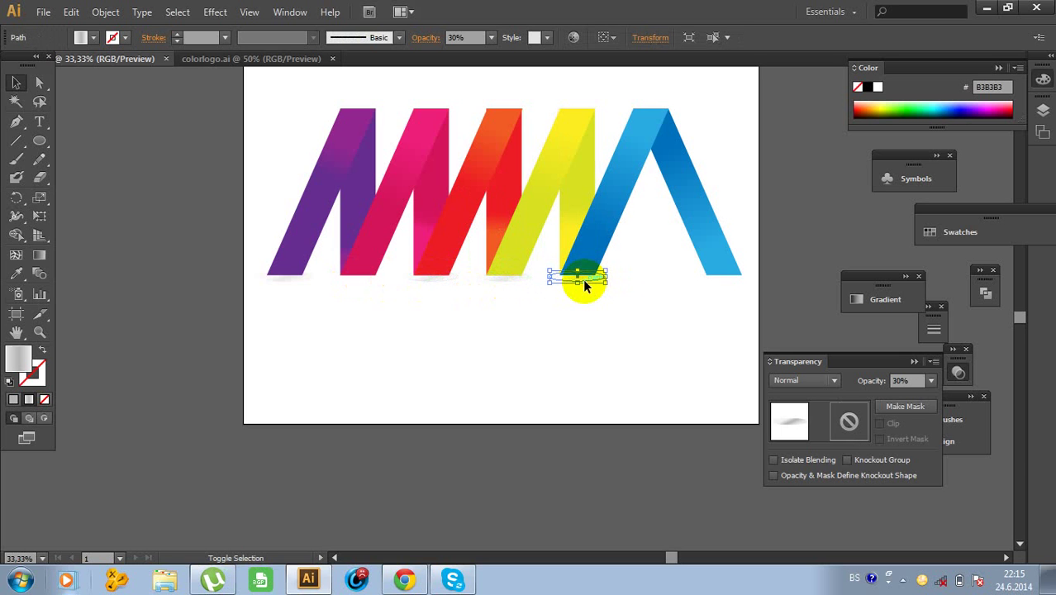
pyautogui.moveTo(582, 286); pyautogui.dragTo(739, 280)
pyautogui.click(595, 301)
pyautogui.click(715, 297)
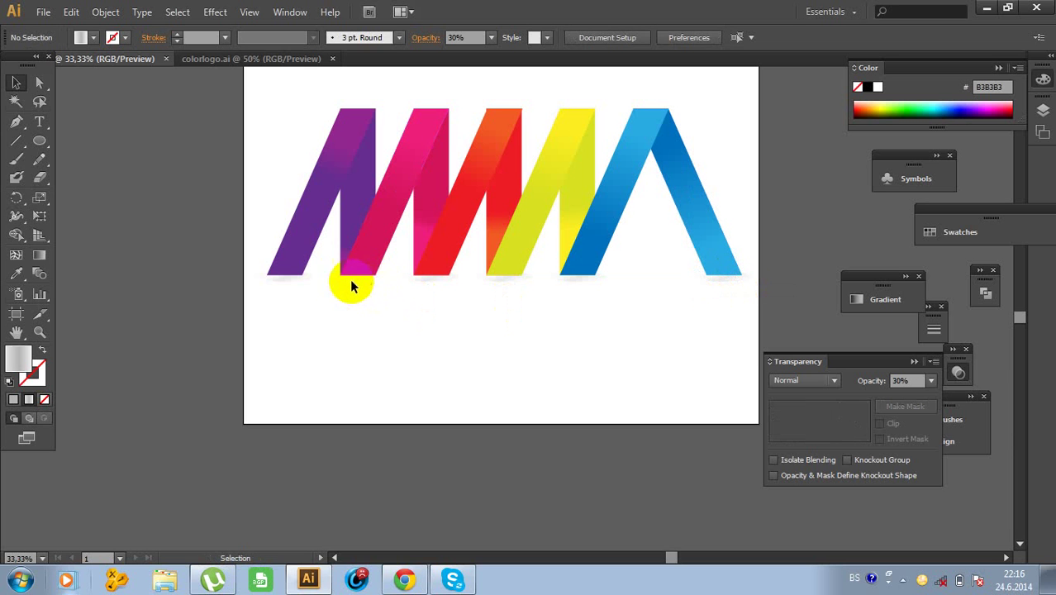
# Duplicate the purple stripe's shadow under the pink stripe and collapse the Transparency panel.
pyautogui.click(295, 283)
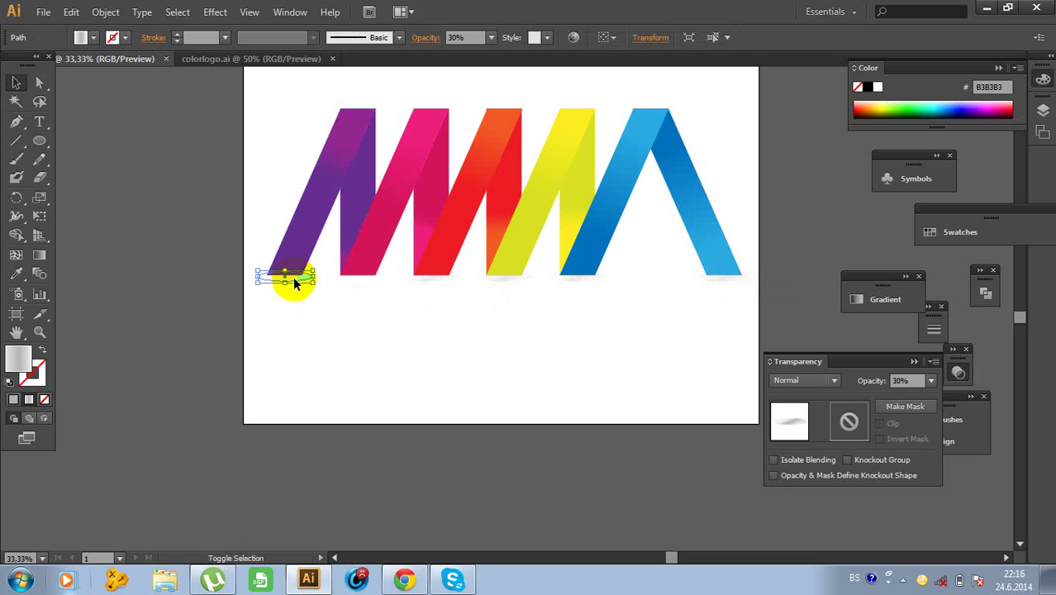
pyautogui.moveTo(294, 282); pyautogui.dragTo(372, 286)
pyautogui.click(369, 304)
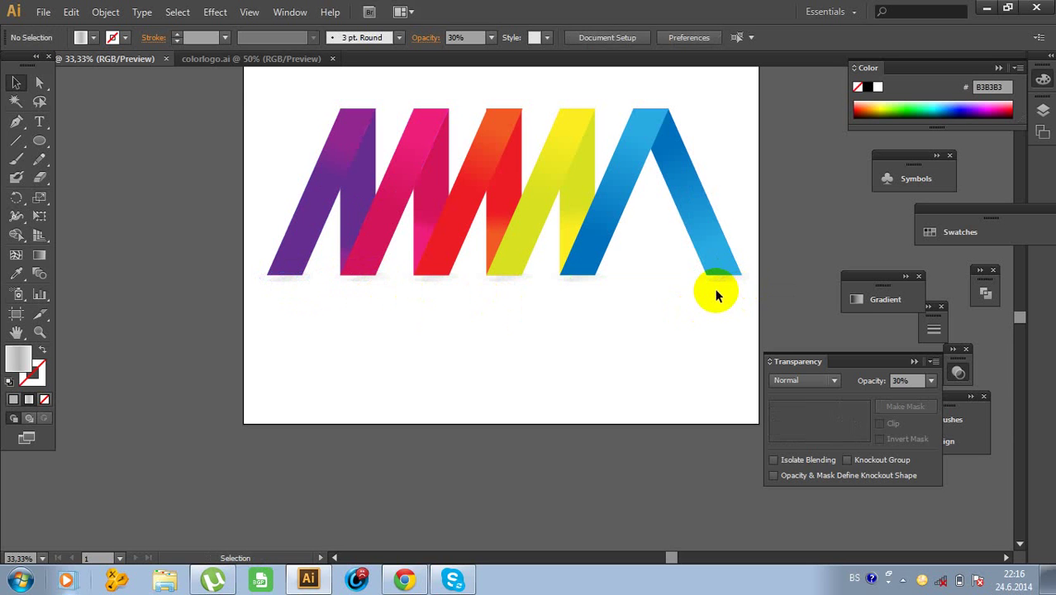
pyautogui.click(912, 361)
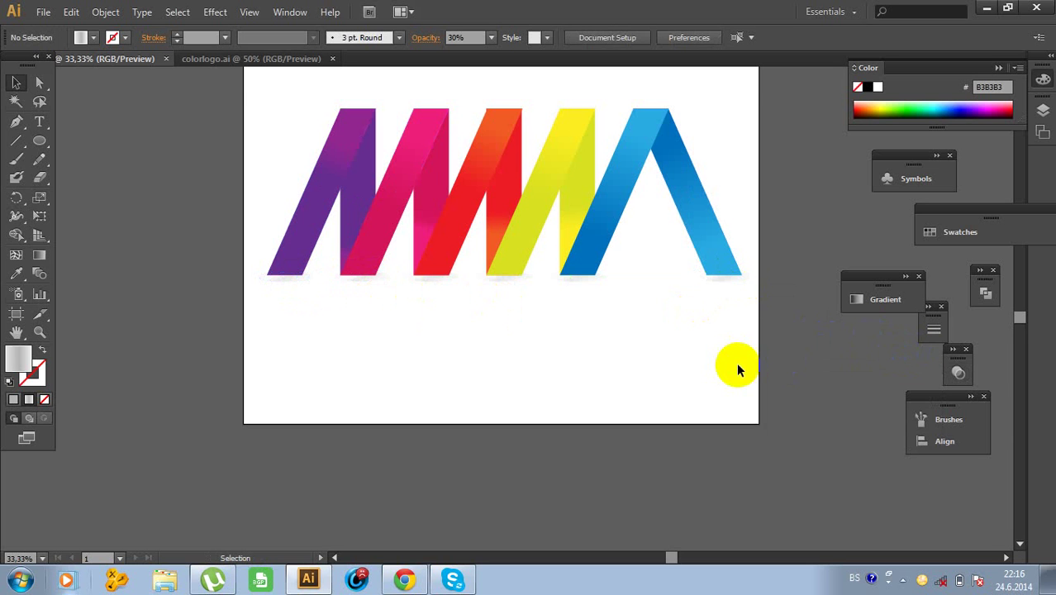
# Draw a rectangle covering the whole artboard.
pyautogui.scroll(2, 736, 366)
pyautogui.moveTo(876, 287); pyautogui.dragTo(859, 258)
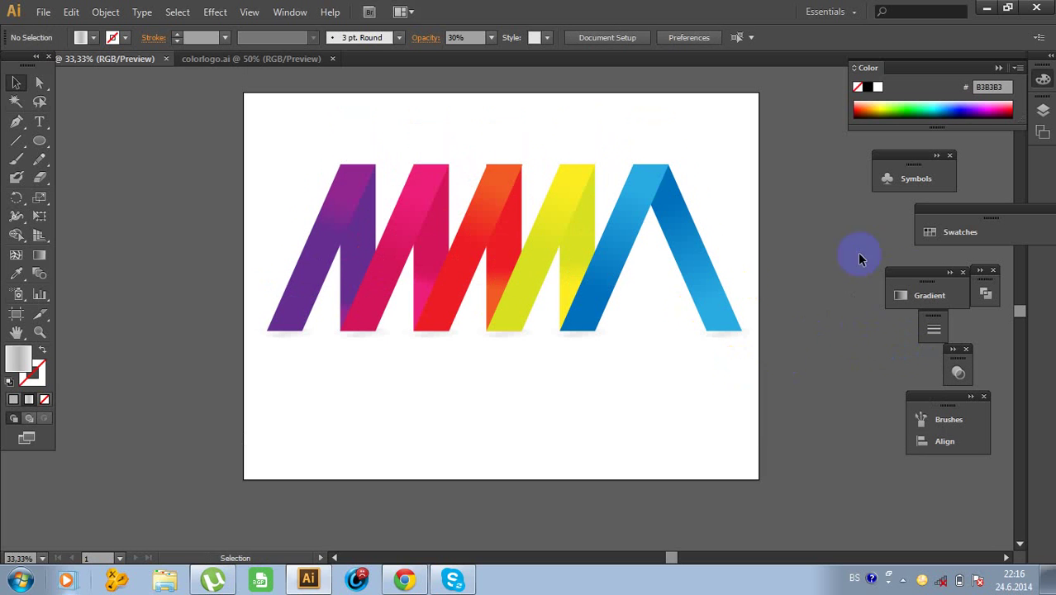
pyautogui.moveTo(39, 140); pyautogui.dragTo(71, 142)
pyautogui.moveTo(233, 86); pyautogui.dragTo(772, 491)
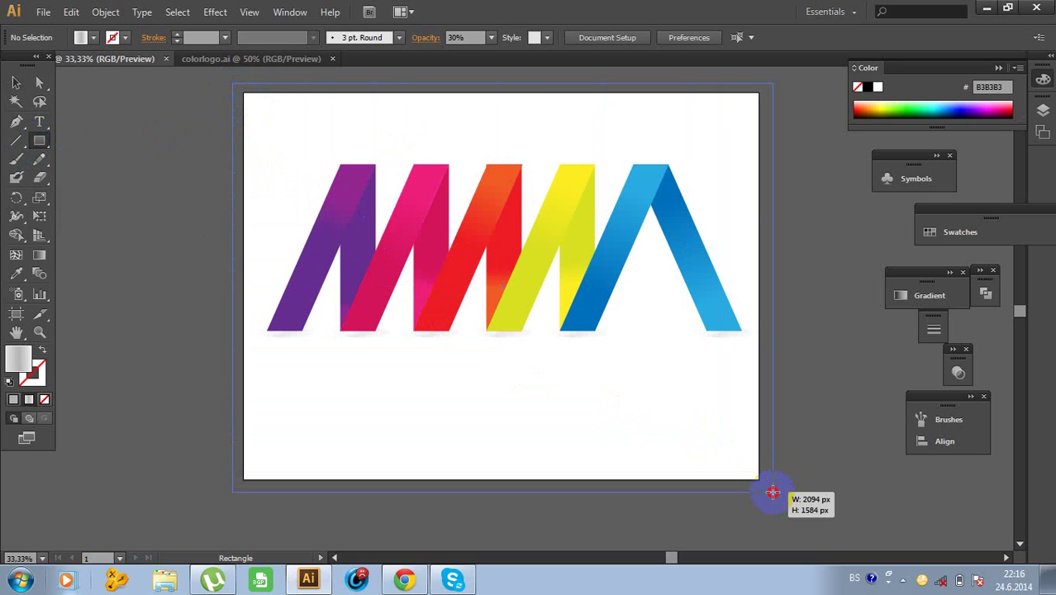
pyautogui.moveTo(772, 491); pyautogui.dragTo(772, 491)
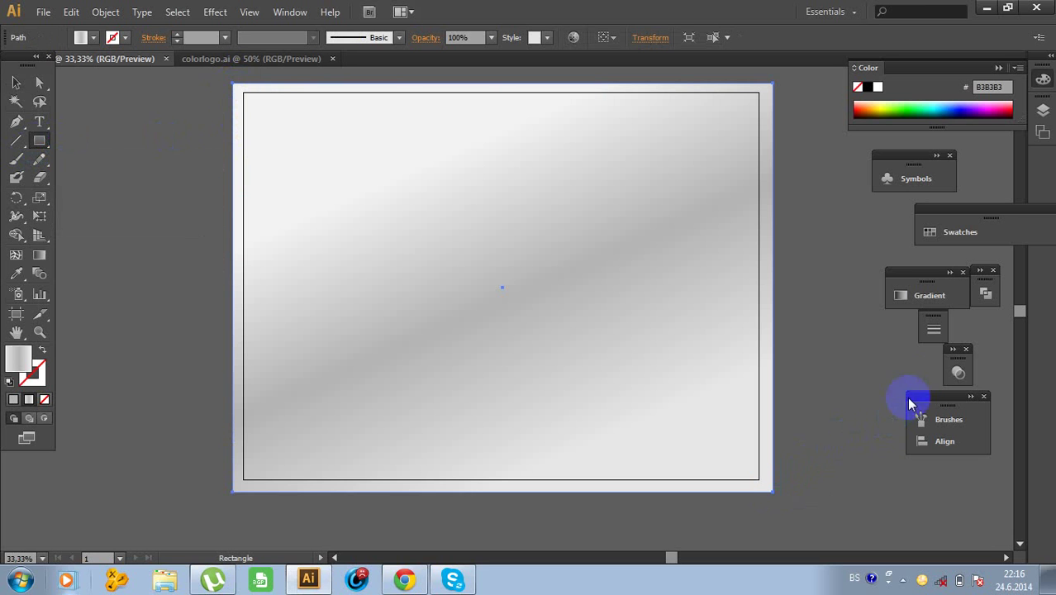
# Give the rectangle a two-stop linear gradient from light grey CCCCCC to near-white.
pyautogui.click(927, 303)
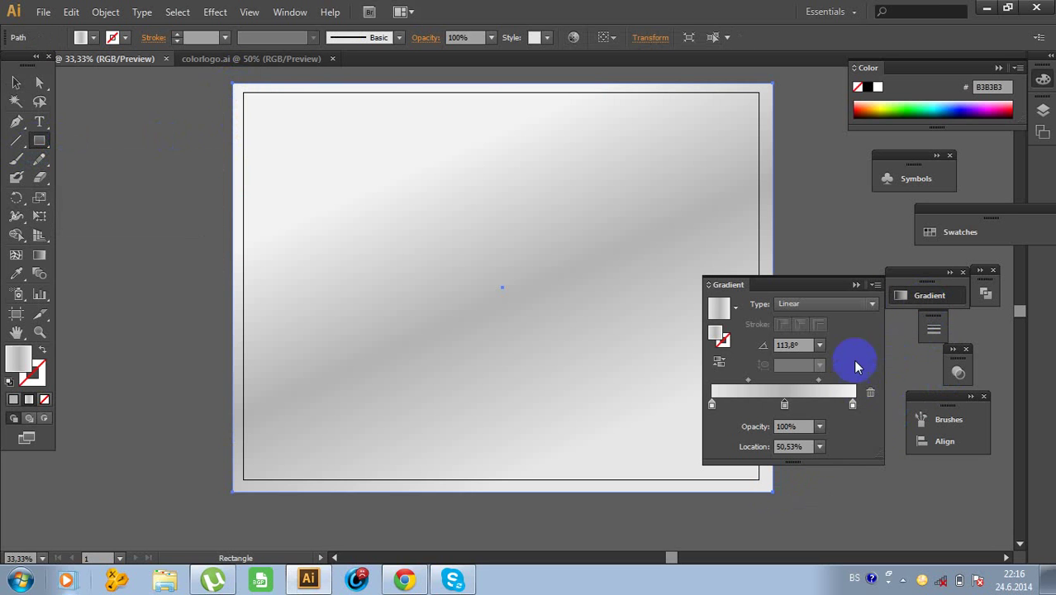
pyautogui.moveTo(786, 403); pyautogui.dragTo(912, 402)
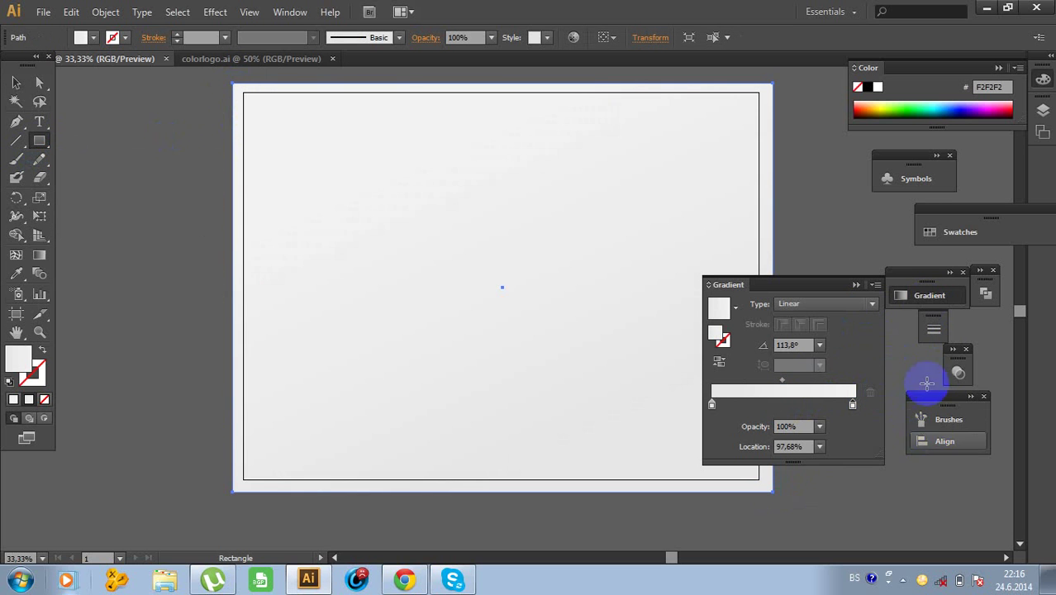
pyautogui.click(943, 227)
pyautogui.moveTo(855, 290); pyautogui.dragTo(713, 406)
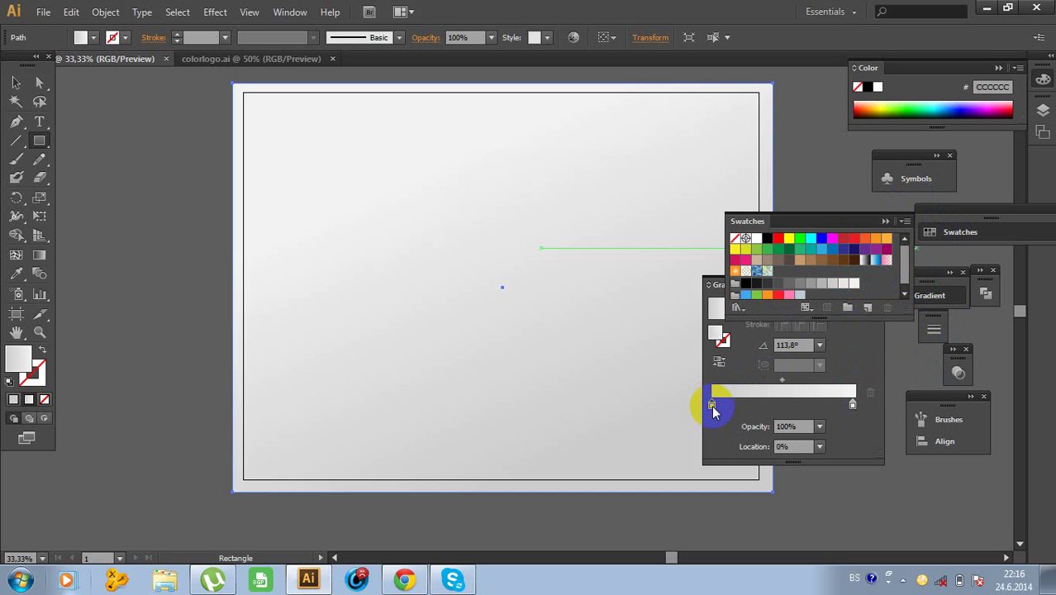
# Change the background rectangle's gradient type to Radial.
pyautogui.click(889, 222)
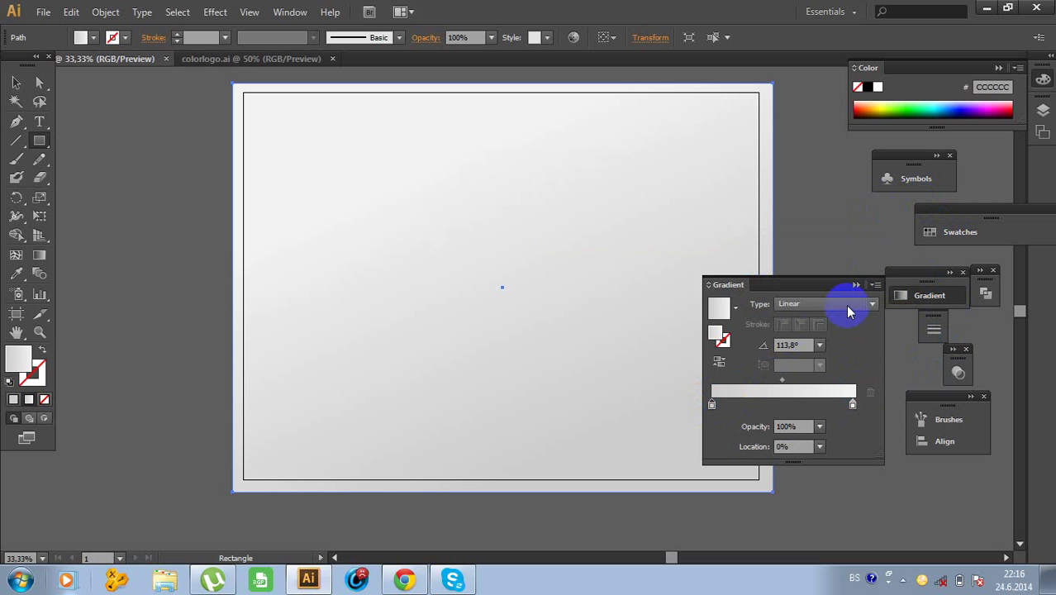
pyautogui.click(846, 304)
pyautogui.click(823, 339)
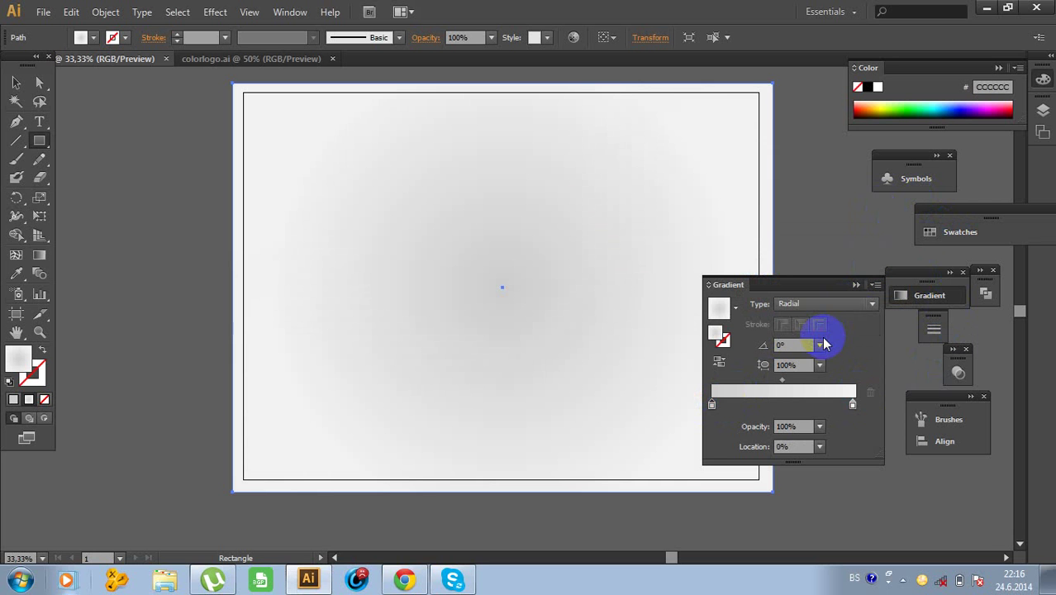
# Move the gradient stops outward to widen the grey centre, then reselect the background rectangle.
pyautogui.moveTo(718, 408); pyautogui.dragTo(777, 403)
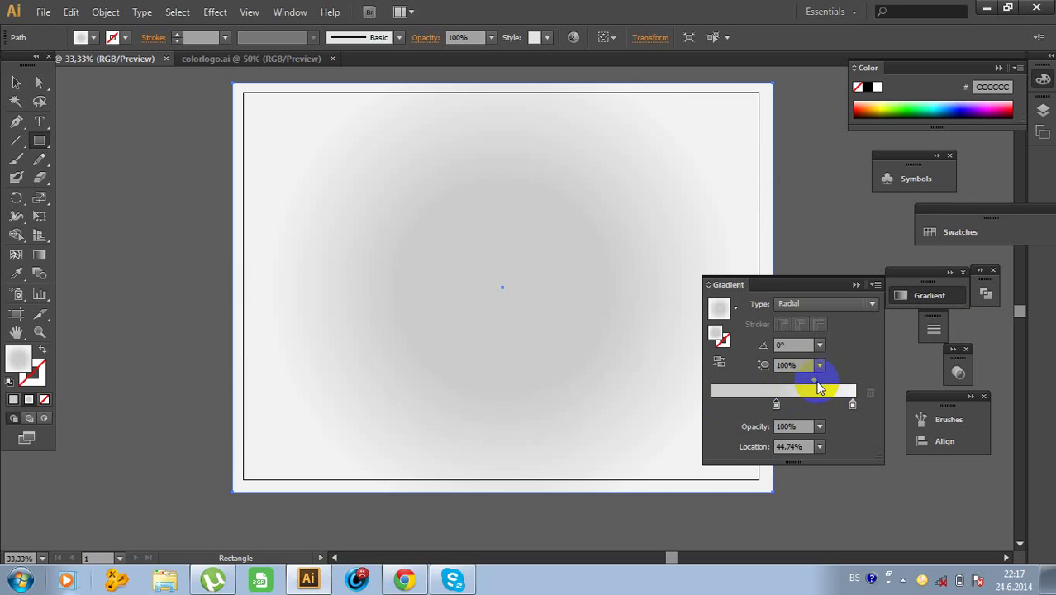
pyautogui.moveTo(854, 405)
pyautogui.mouseDown()
pyautogui.moveTo(830, 406)
pyautogui.moveTo(850, 405)
pyautogui.mouseUp()
pyautogui.click(856, 284)
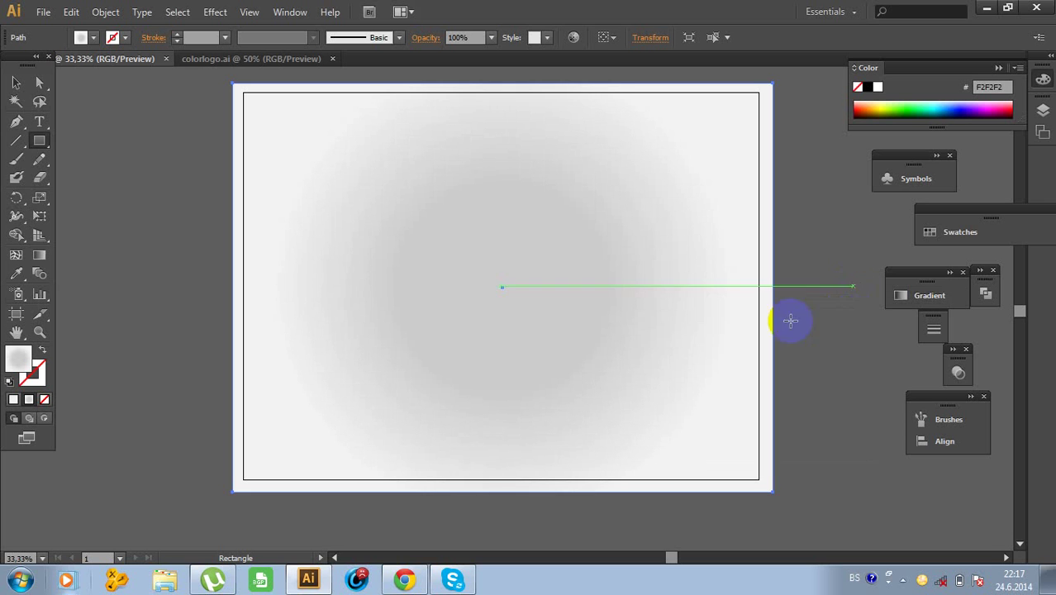
pyautogui.click(14, 81)
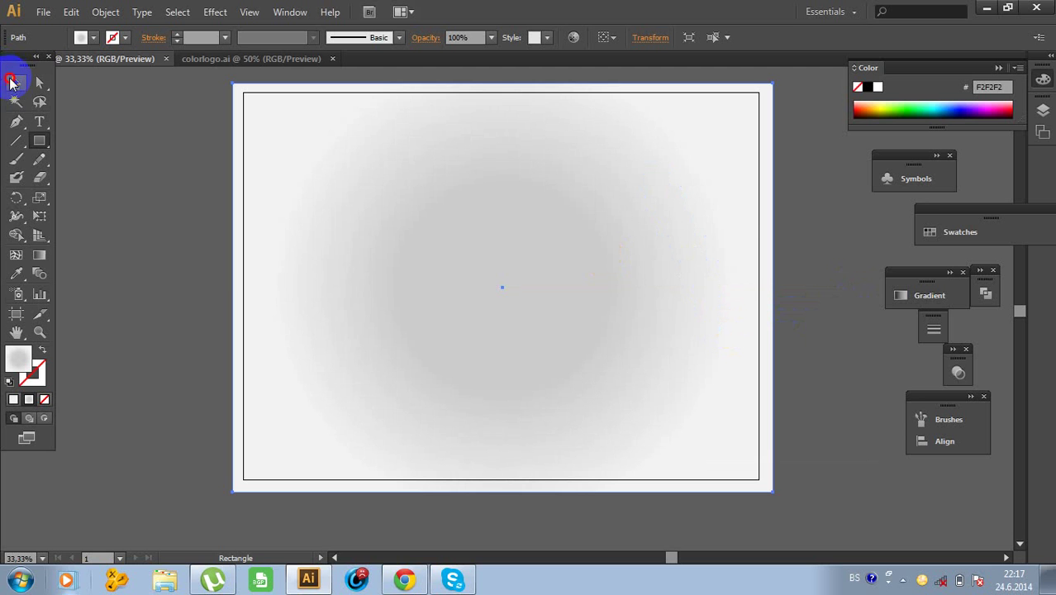
pyautogui.click(775, 208)
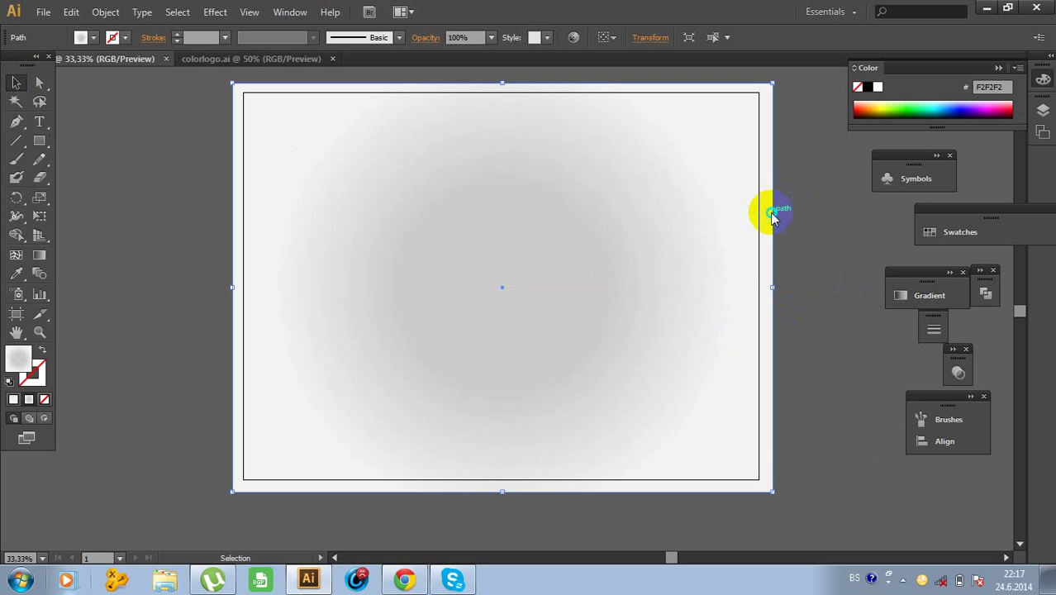
# Send the background rectangle to the back behind the logo and deselect it.
pyautogui.rightClick(773, 211)
pyautogui.moveTo(814, 435)
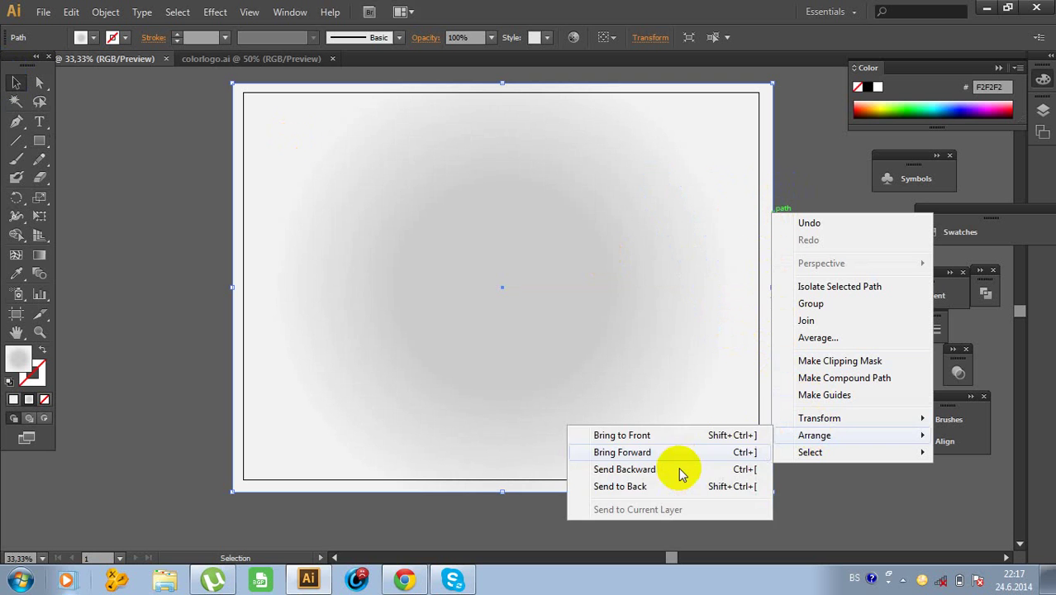
pyautogui.click(666, 486)
pyautogui.click(854, 356)
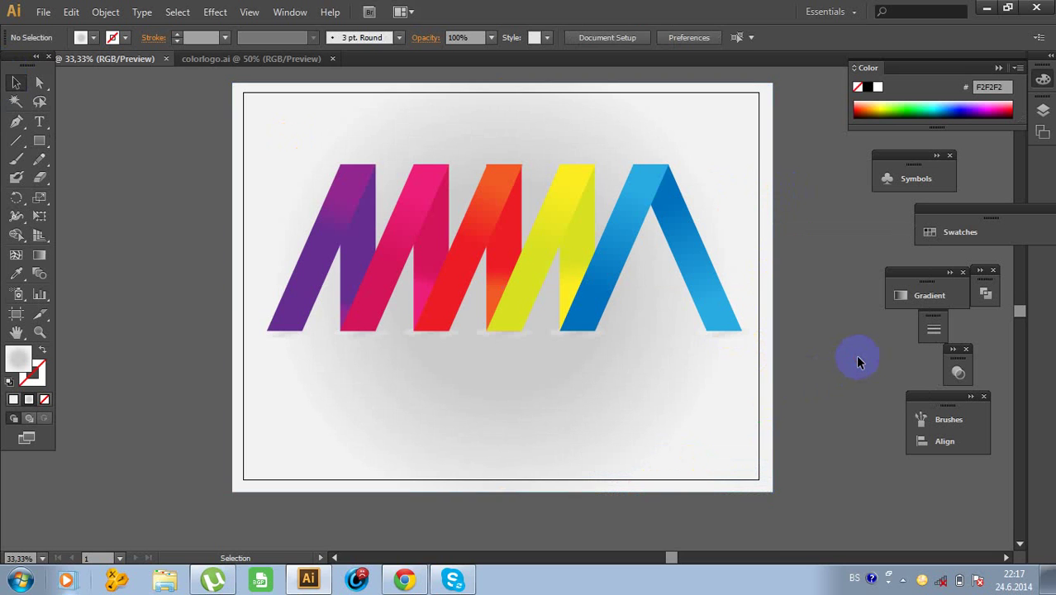
pyautogui.scroll(2, 855, 361)
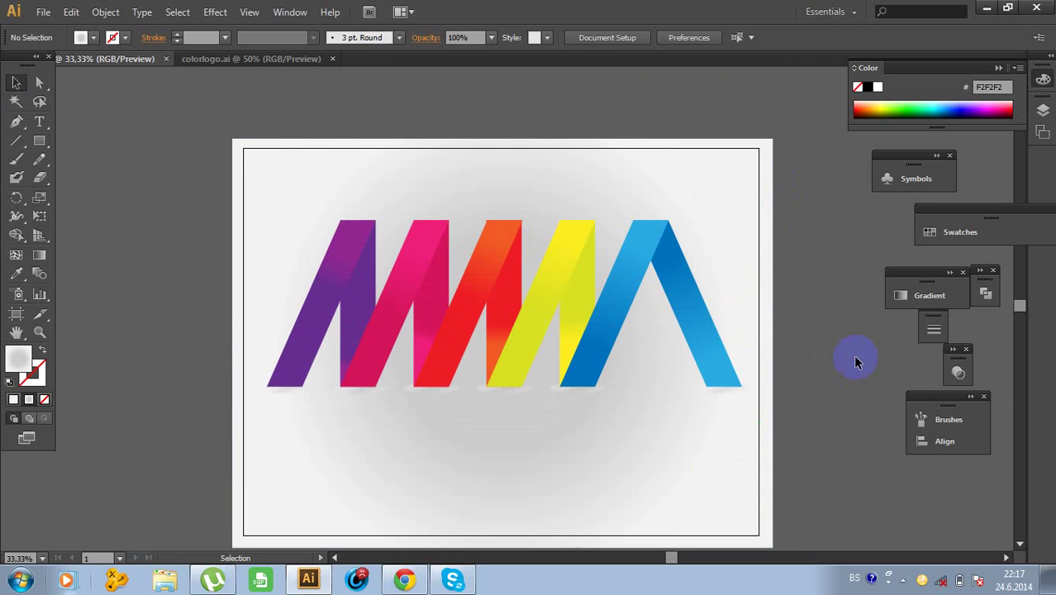
pyautogui.scroll(-2, 855, 361)
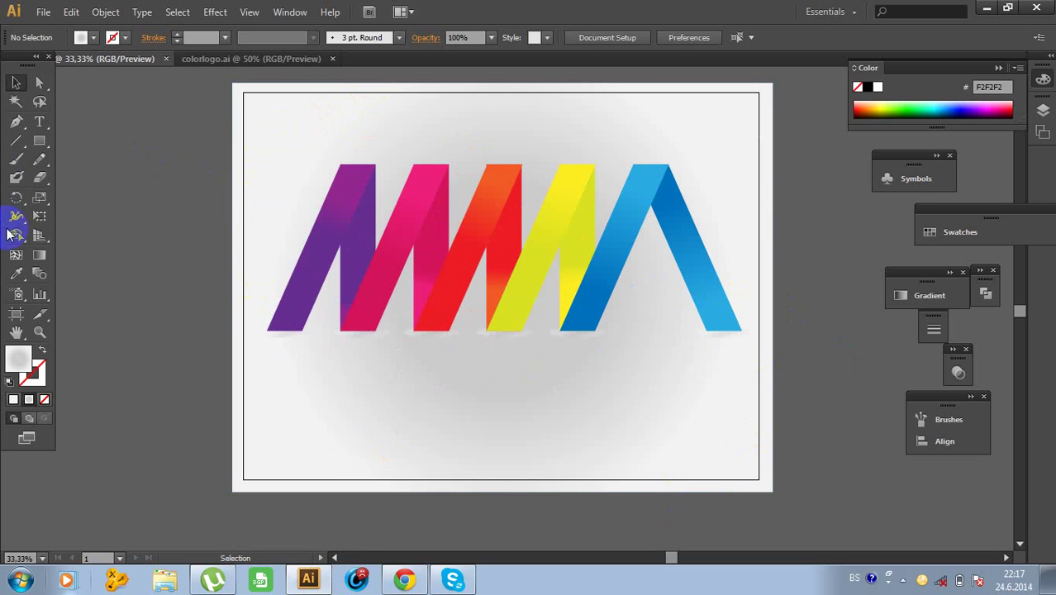
# Switch to the Selection tool and show the hidden system tray icons.
pyautogui.press('v')
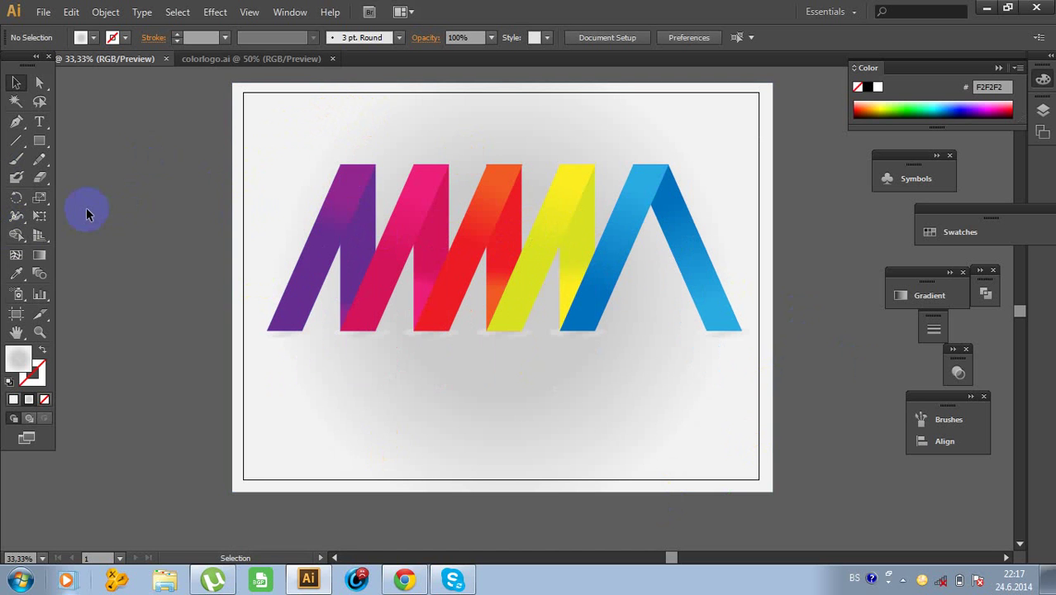
pyautogui.click(893, 579)
pyautogui.click(902, 581)
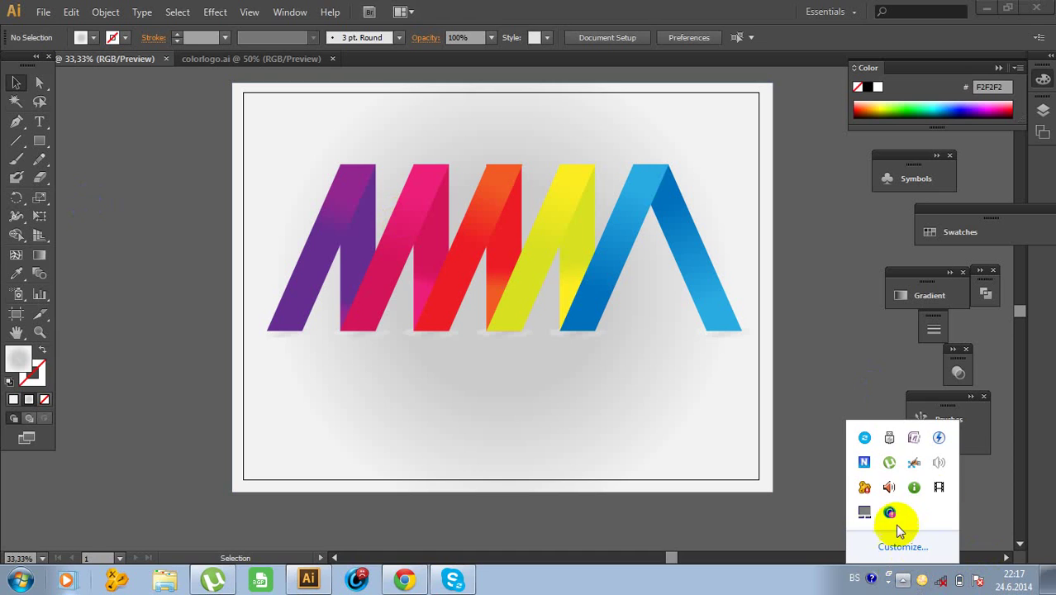